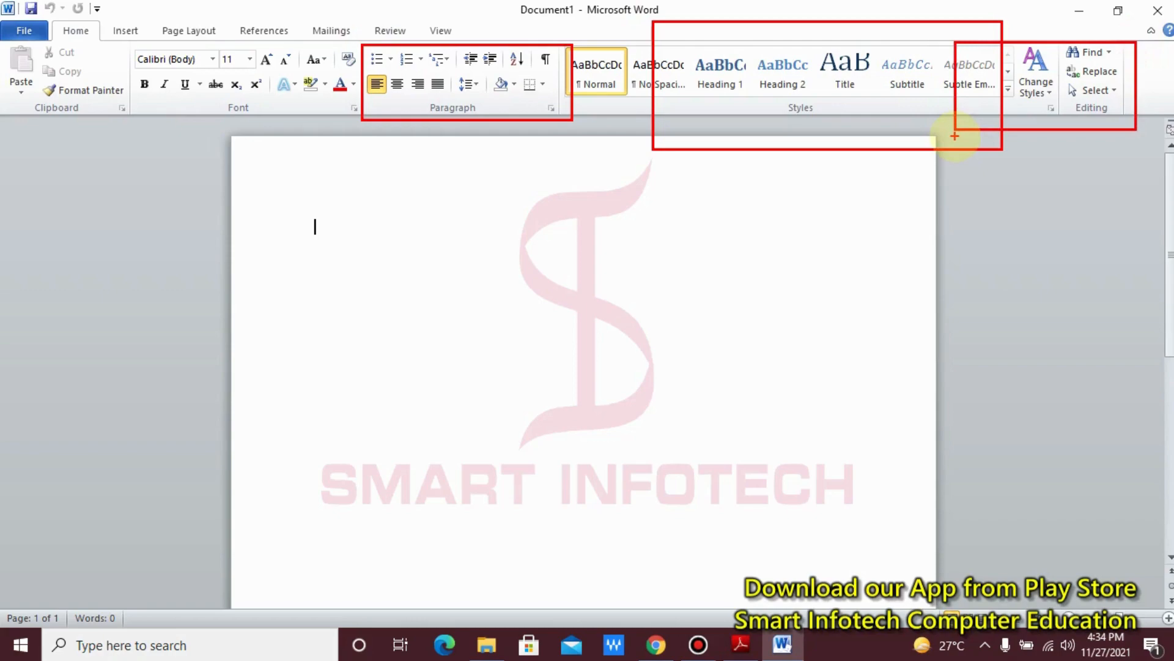
# Step: Set the font size to 14 and insert sample paragraphs with the =rand() command in the blank document
pyautogui.press('Escape')
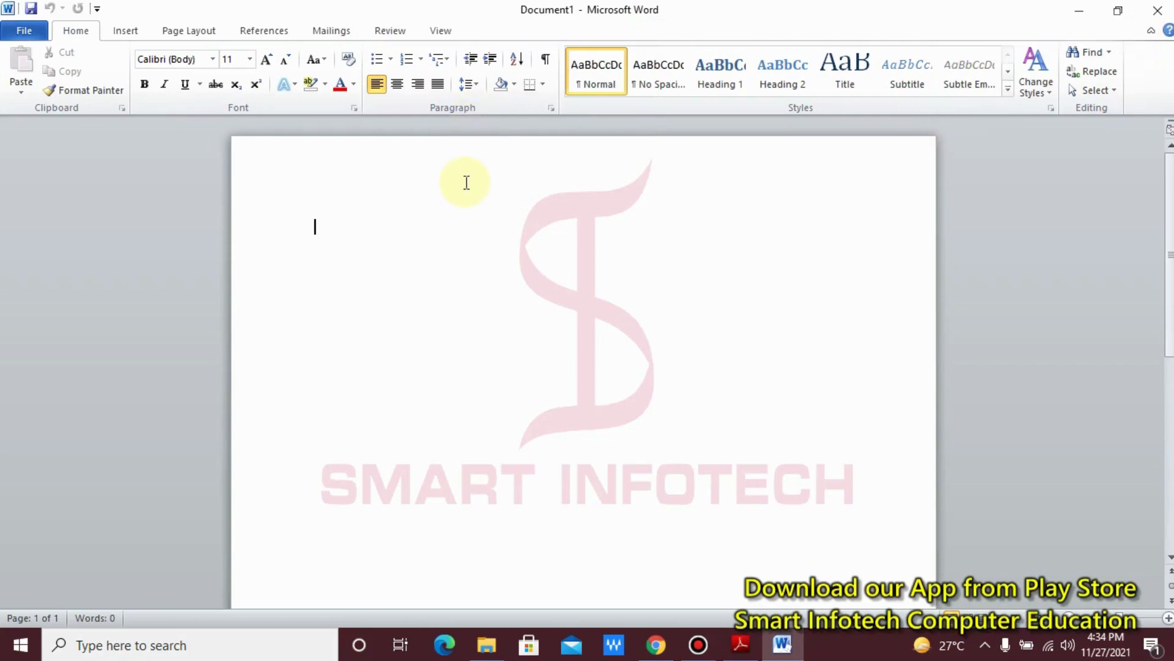
pyautogui.hotkey('ctrl', 'shift', '.')
pyautogui.hotkey('ctrl', 'shift', '.')
pyautogui.write('=rand')
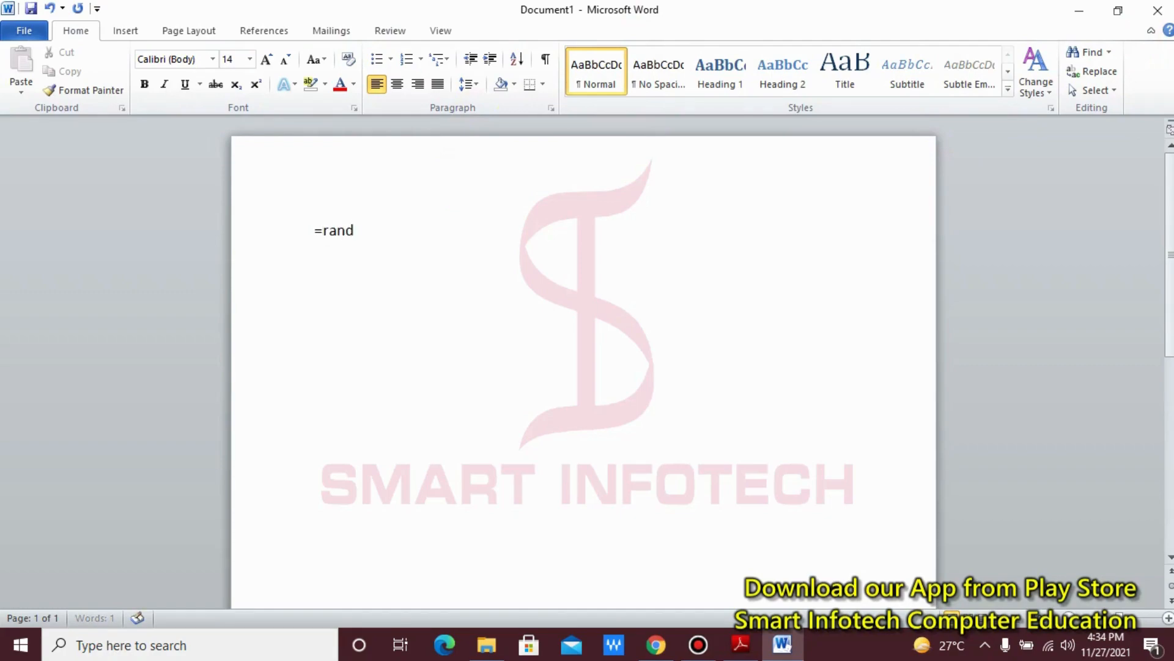
pyautogui.write('()')
pyautogui.press('Return')
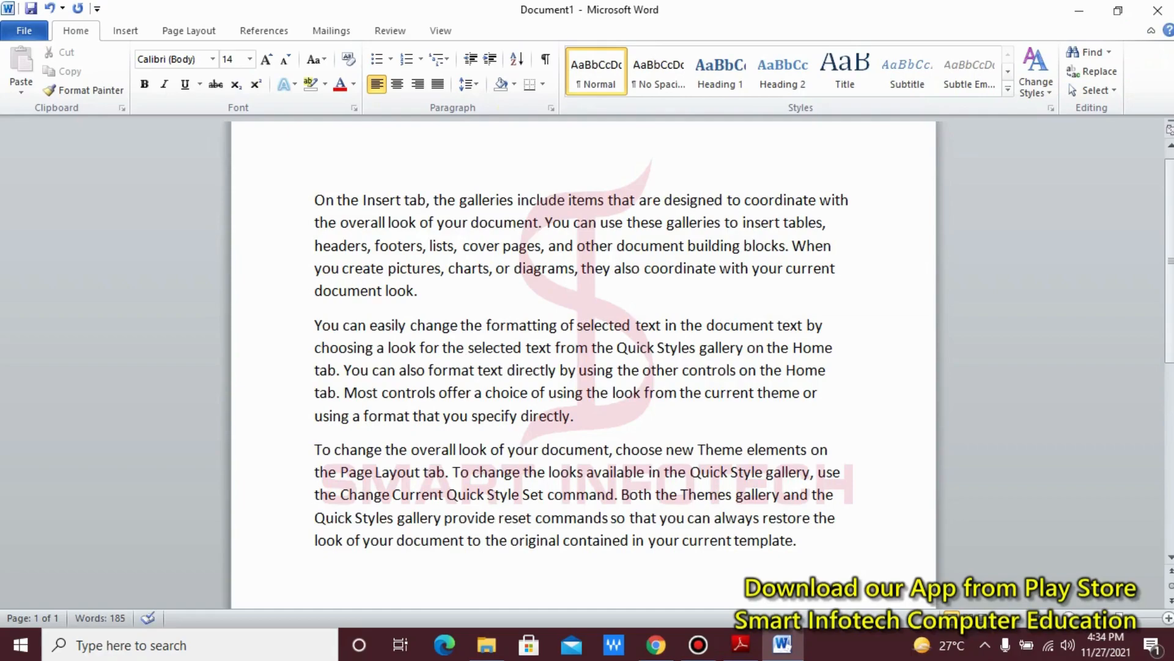
# Step: Add four separate lines below the sample paragraphs reading "Left", "Center", "Right" and "Justify"
pyautogui.click(471, 199)
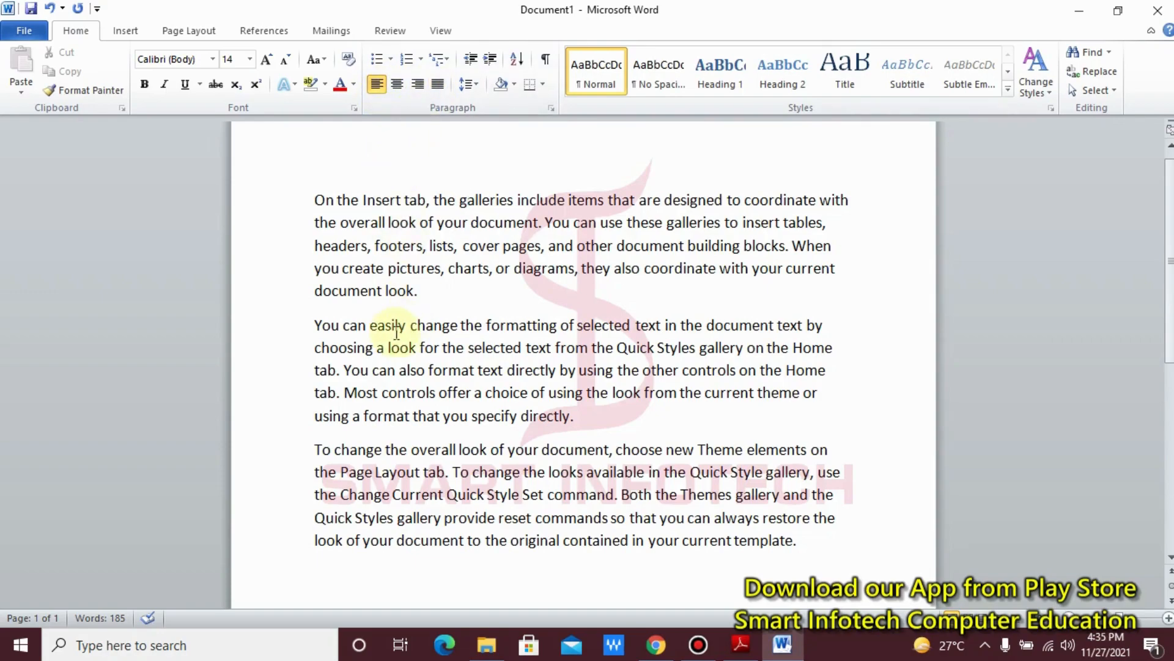
pyautogui.click(445, 302)
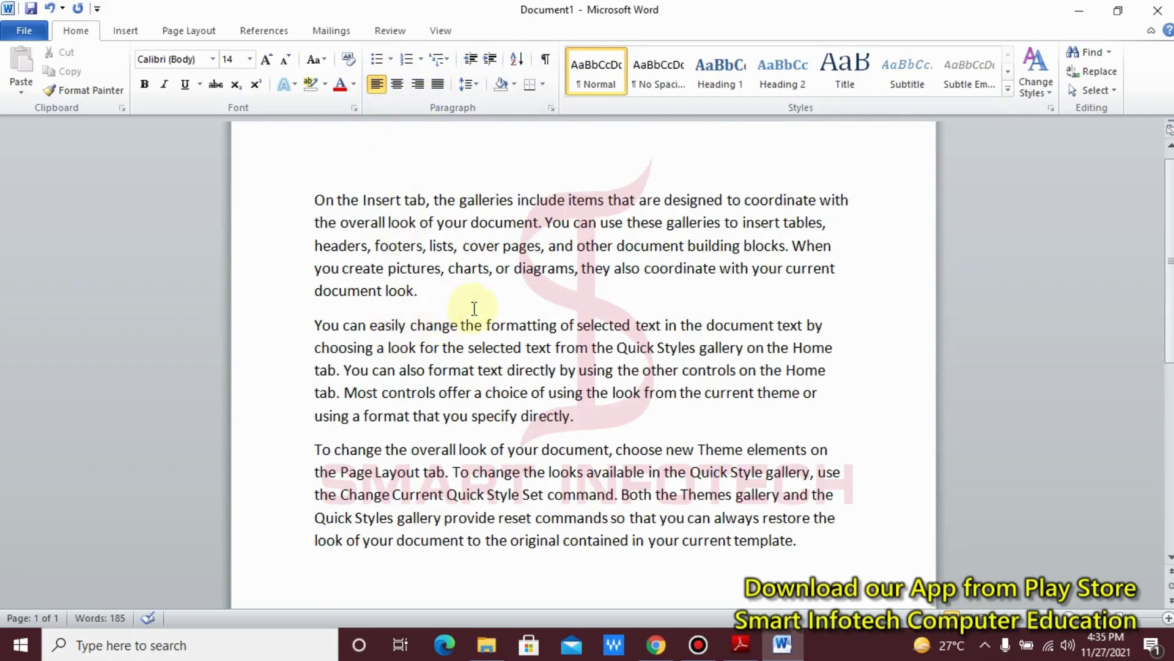
pyautogui.scroll(-4, 474, 307)
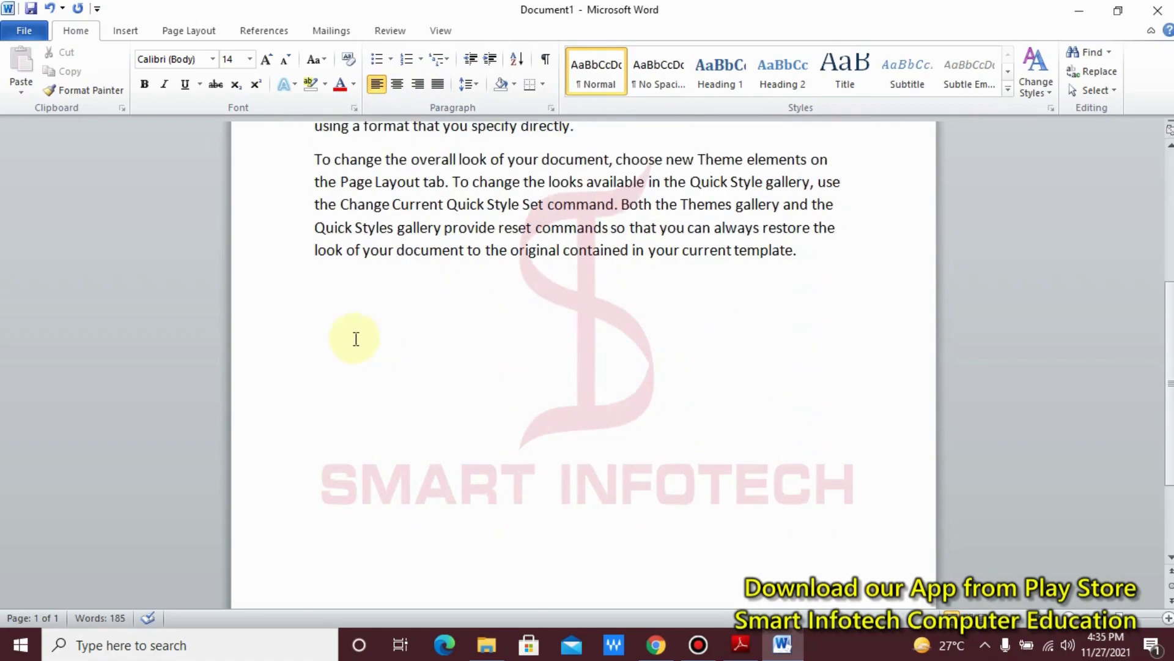
pyautogui.click(356, 339)
pyautogui.write('Left')
pyautogui.press('Return')
pyautogui.write('Cent')
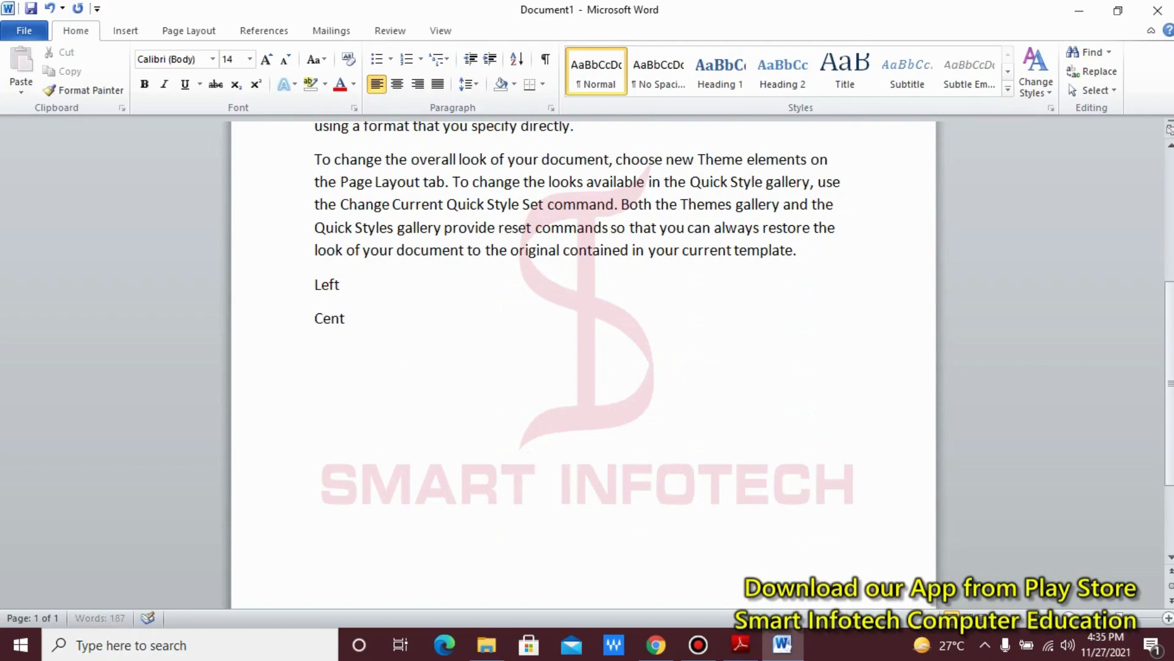
pyautogui.write('er')
pyautogui.press('Return')
pyautogui.write('Right')
pyautogui.press('Return')
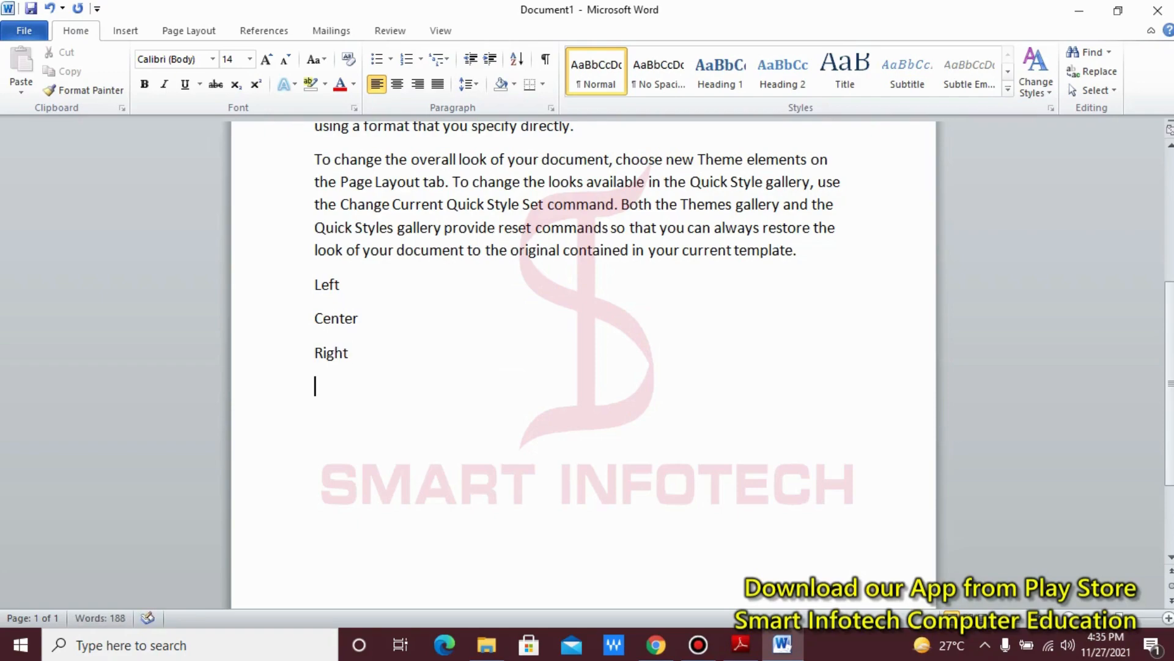
pyautogui.write('Justify')
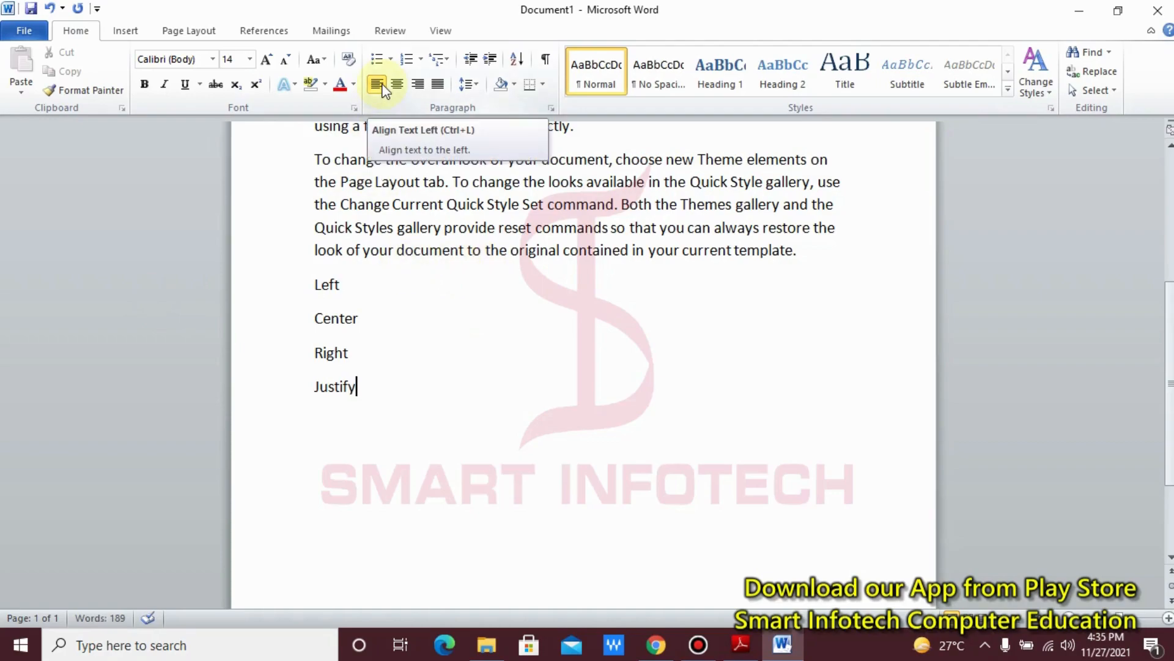
pyautogui.scroll(5, 412, 236)
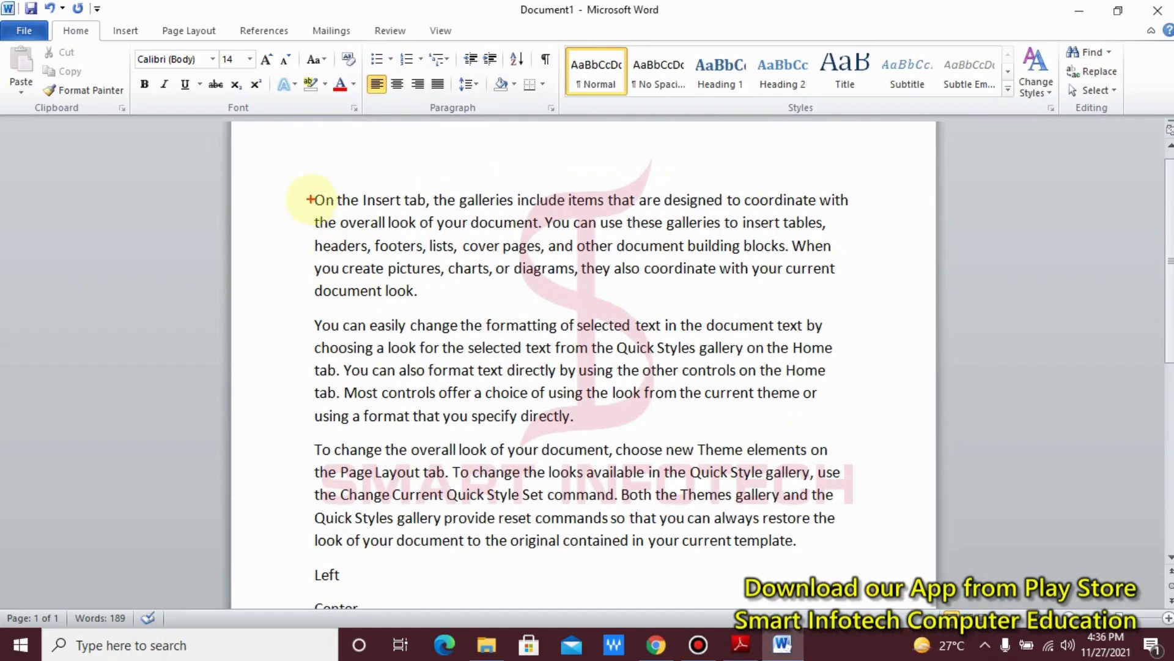
pyautogui.moveTo(310, 200)
pyautogui.mouseDown()
pyautogui.moveTo(297, 555)
pyautogui.moveTo(311, 574)
pyautogui.mouseUp()
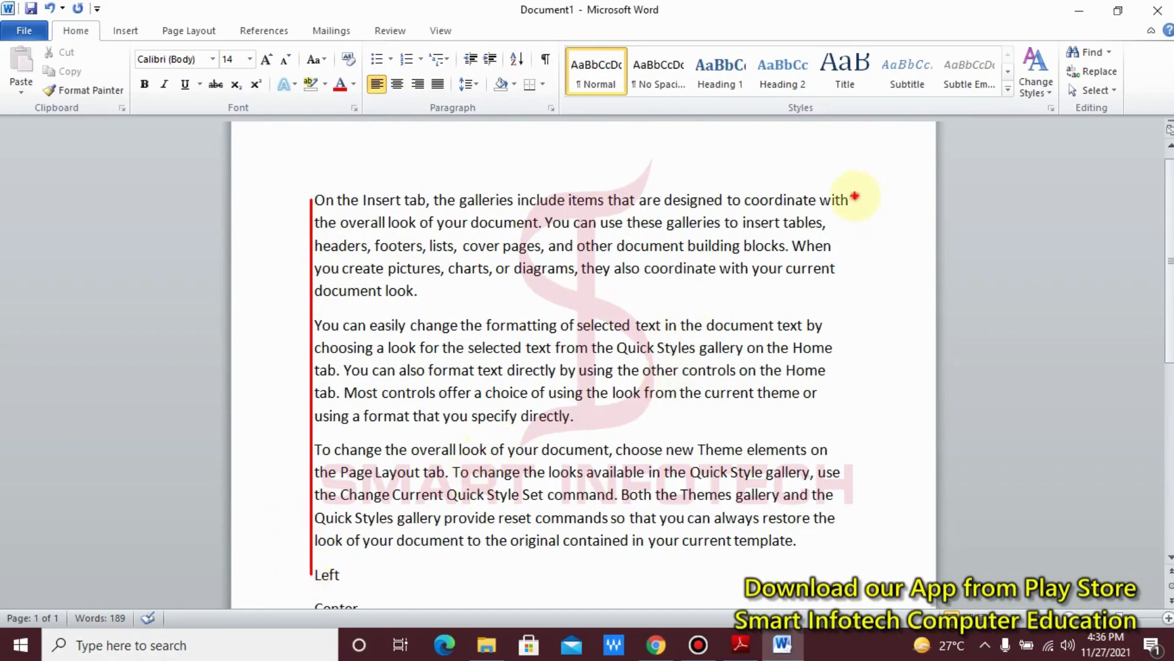
pyautogui.moveTo(855, 197)
pyautogui.mouseDown()
pyautogui.moveTo(833, 248)
pyautogui.moveTo(835, 356)
pyautogui.moveTo(806, 380)
pyautogui.moveTo(826, 425)
pyautogui.moveTo(838, 532)
pyautogui.mouseUp()
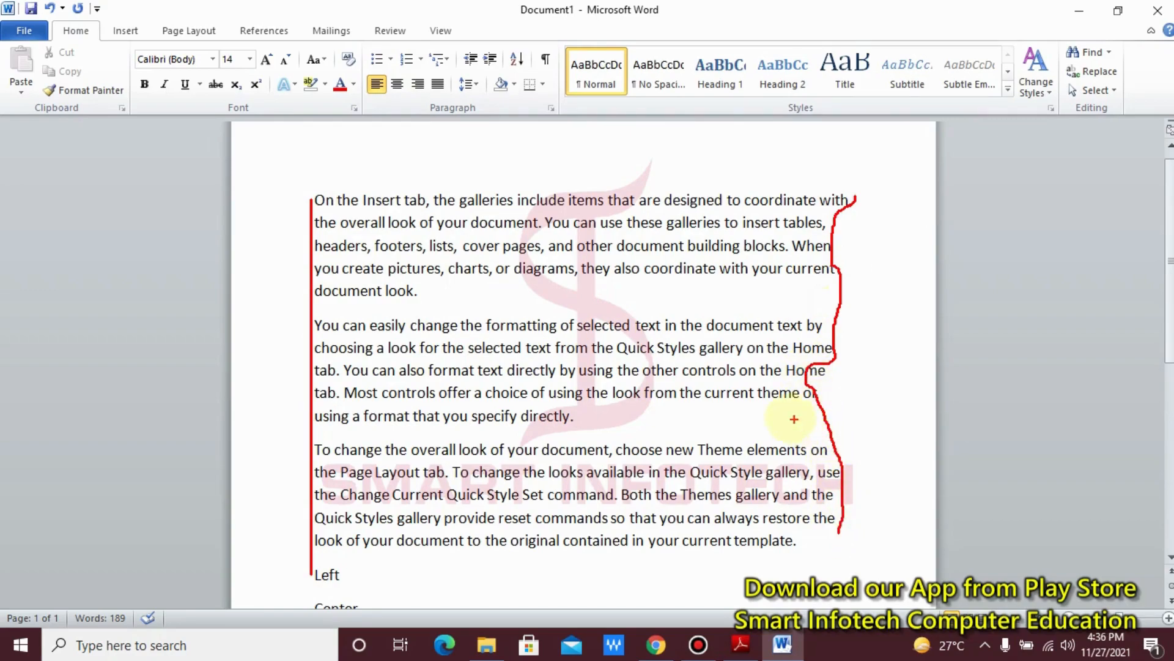
pyautogui.press('Escape')
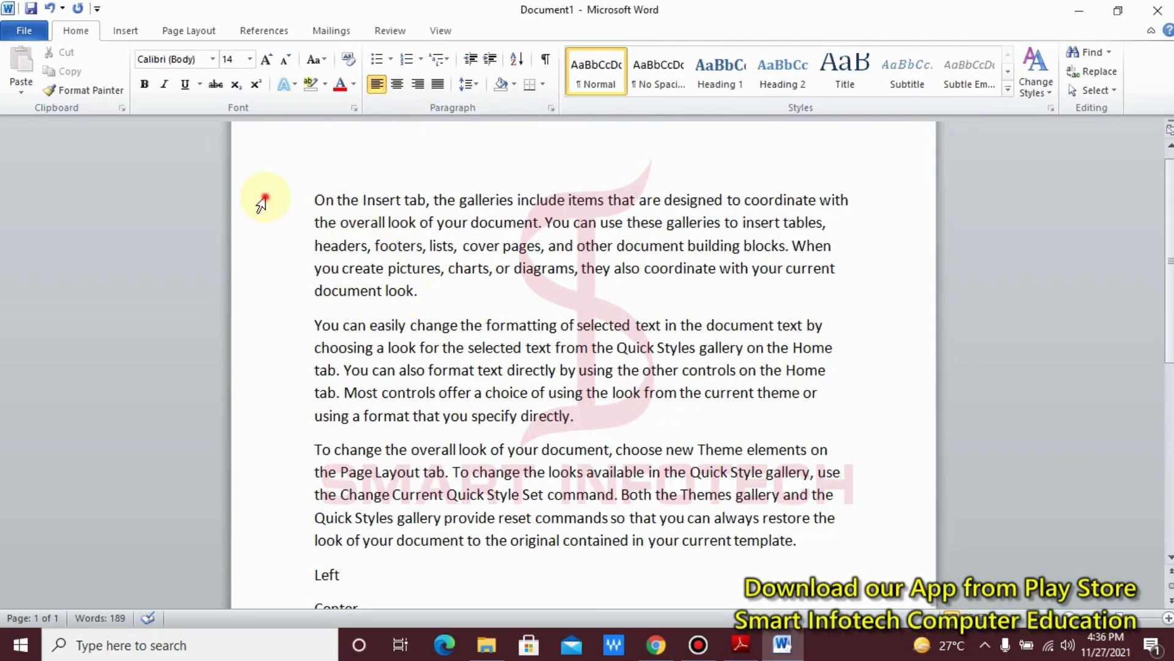
# Step: Select the three sample paragraphs and align them to the right
pyautogui.moveTo(262, 202); pyautogui.dragTo(261, 541)
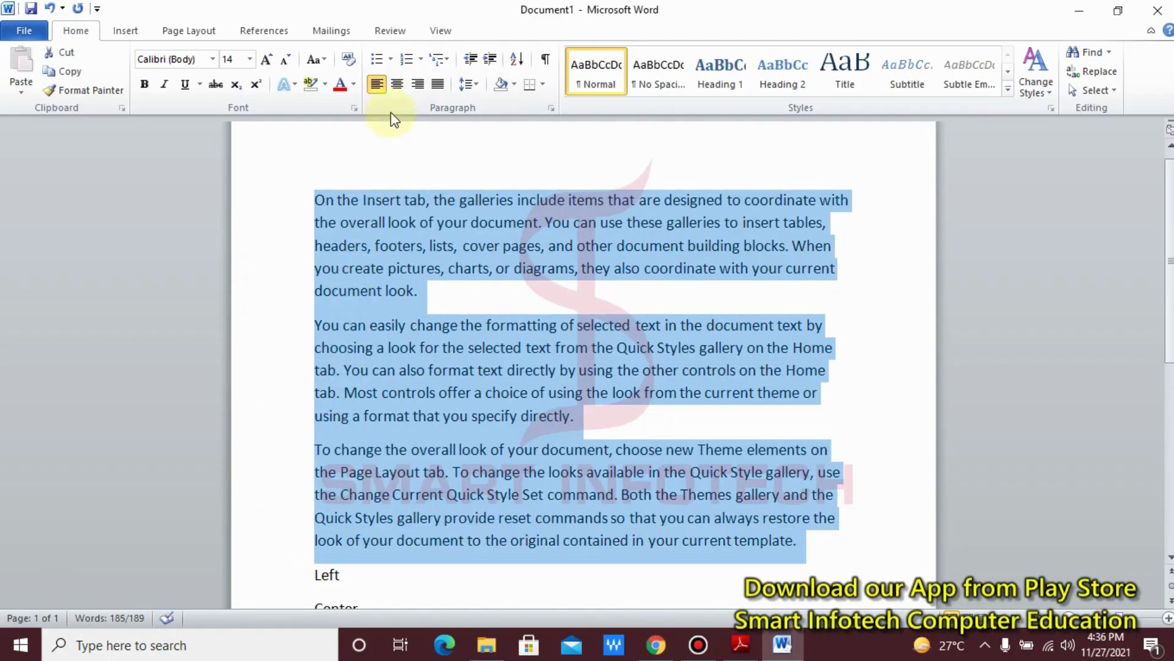
pyautogui.click(418, 84)
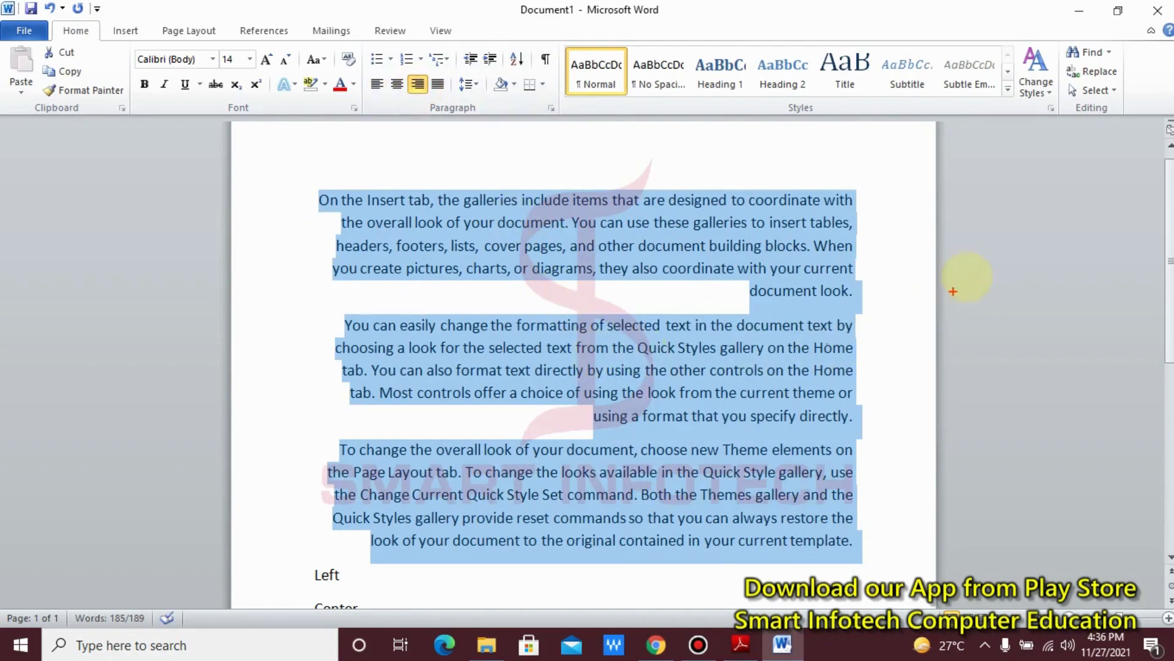
pyautogui.moveTo(852, 200)
pyautogui.mouseDown()
pyautogui.moveTo(841, 422)
pyautogui.moveTo(852, 568)
pyautogui.mouseUp()
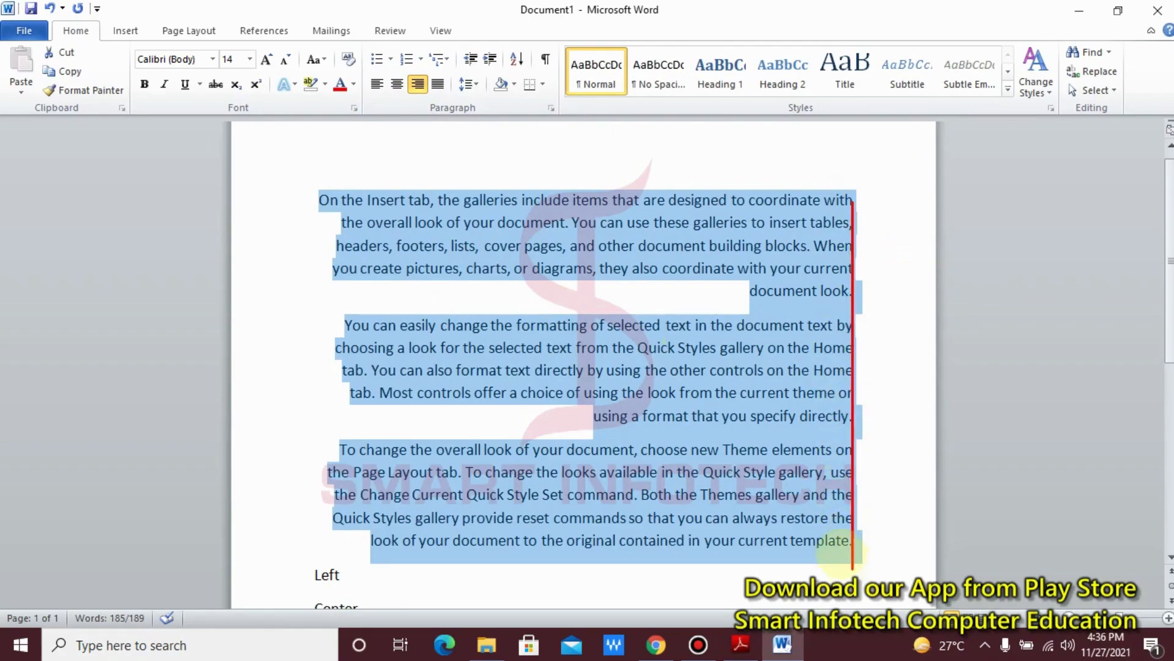
pyautogui.moveTo(319, 197); pyautogui.dragTo(328, 528)
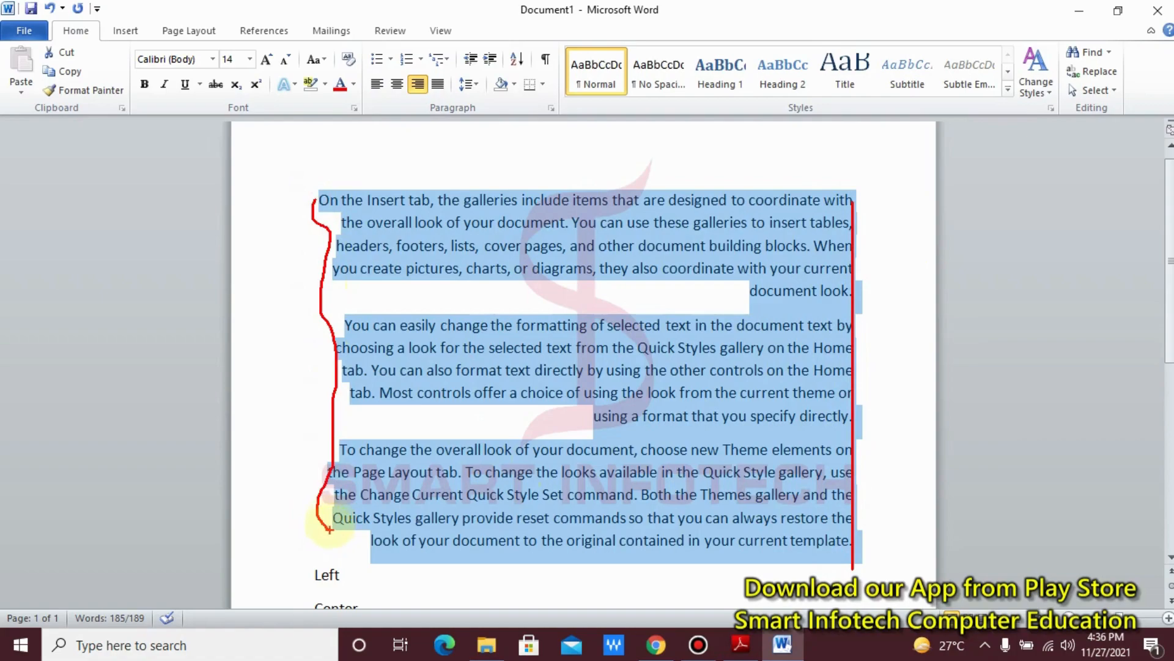
pyautogui.press('Escape')
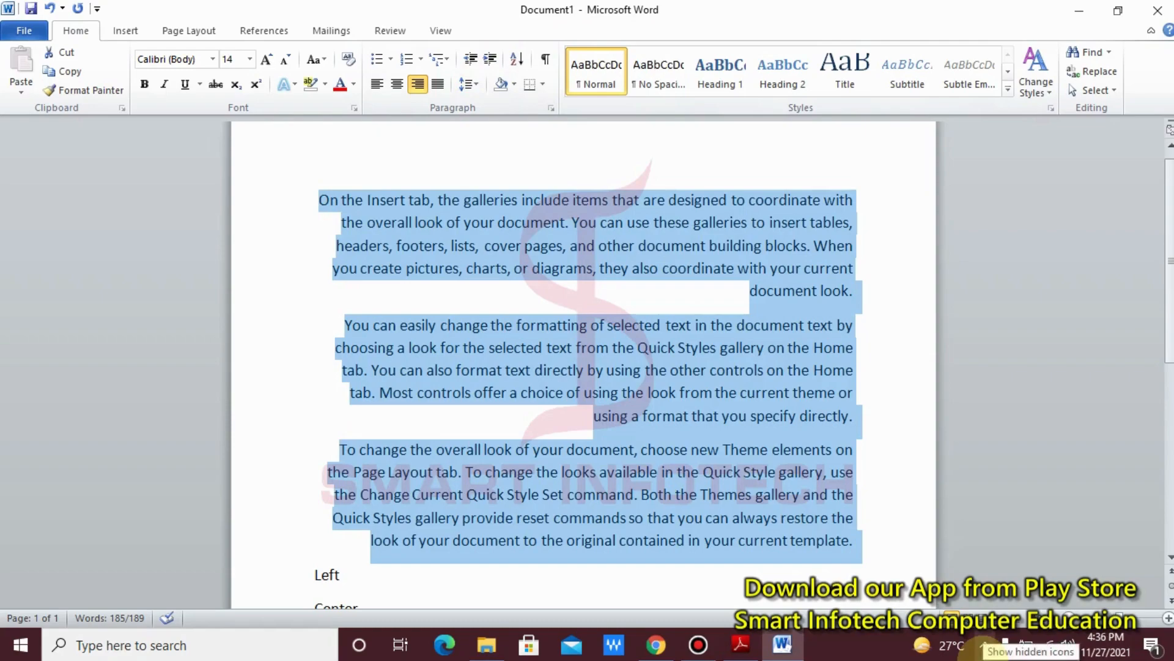
# Step: Try the left, centre and right alignments on the selected paragraphs, ending with centre alignment
pyautogui.hotkey('ctrl', 'l')
pyautogui.hotkey('ctrl', 'e')
pyautogui.hotkey('ctrl', 'r')
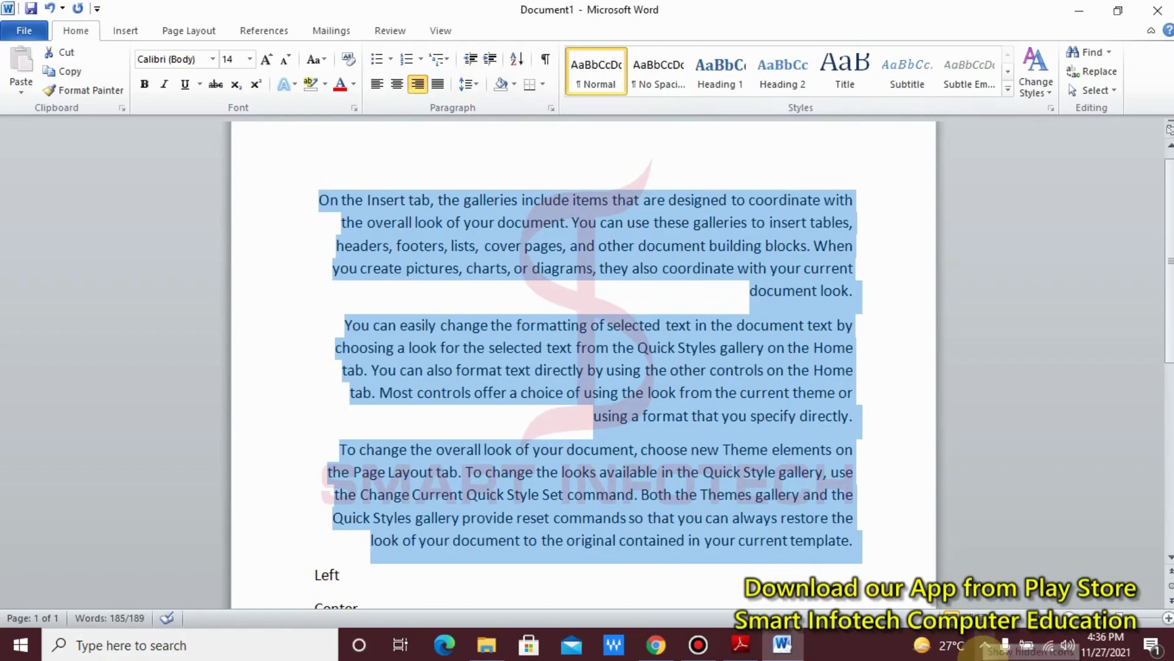
pyautogui.hotkey('ctrl', 'l')
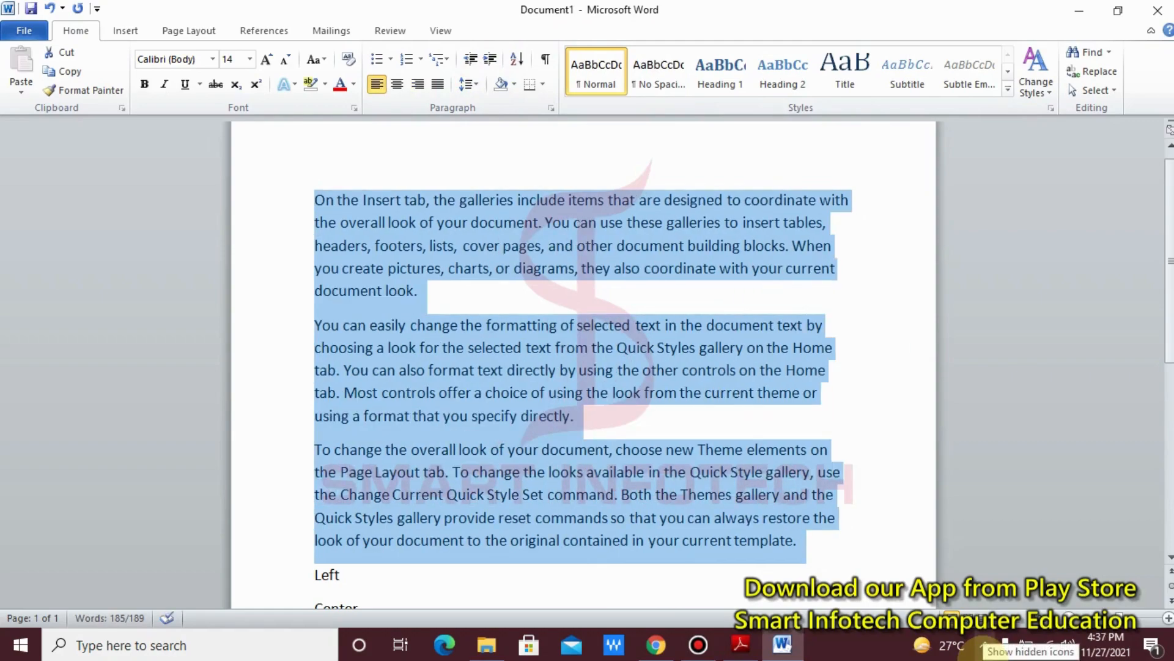
pyautogui.hotkey('ctrl', 'e')
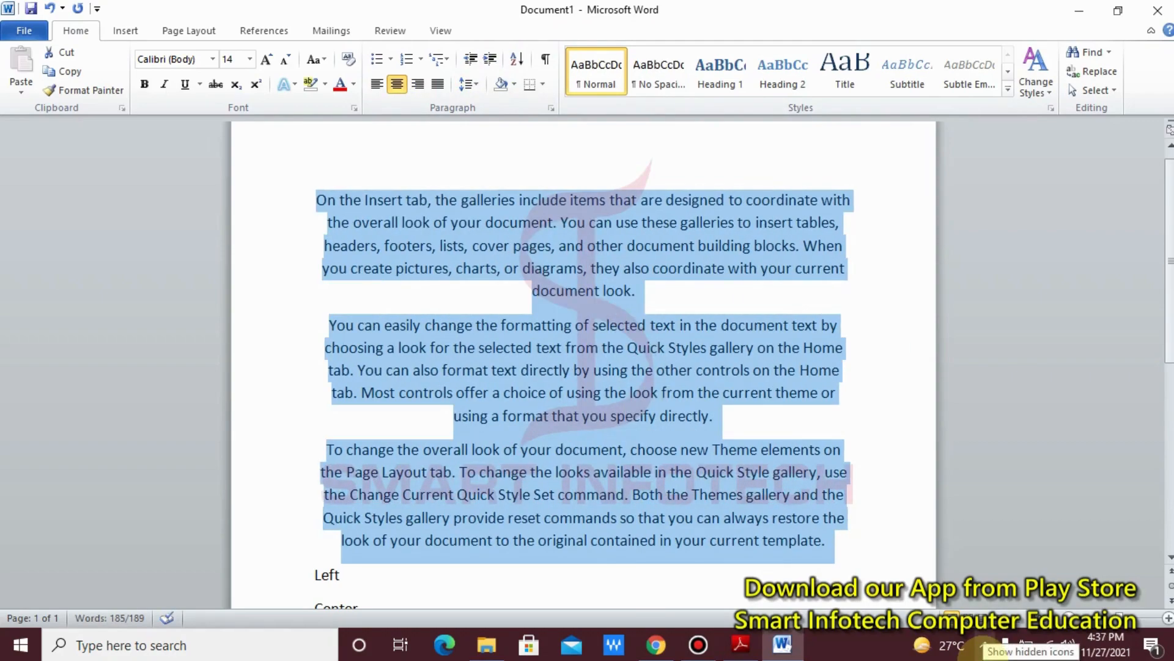
pyautogui.click(984, 645)
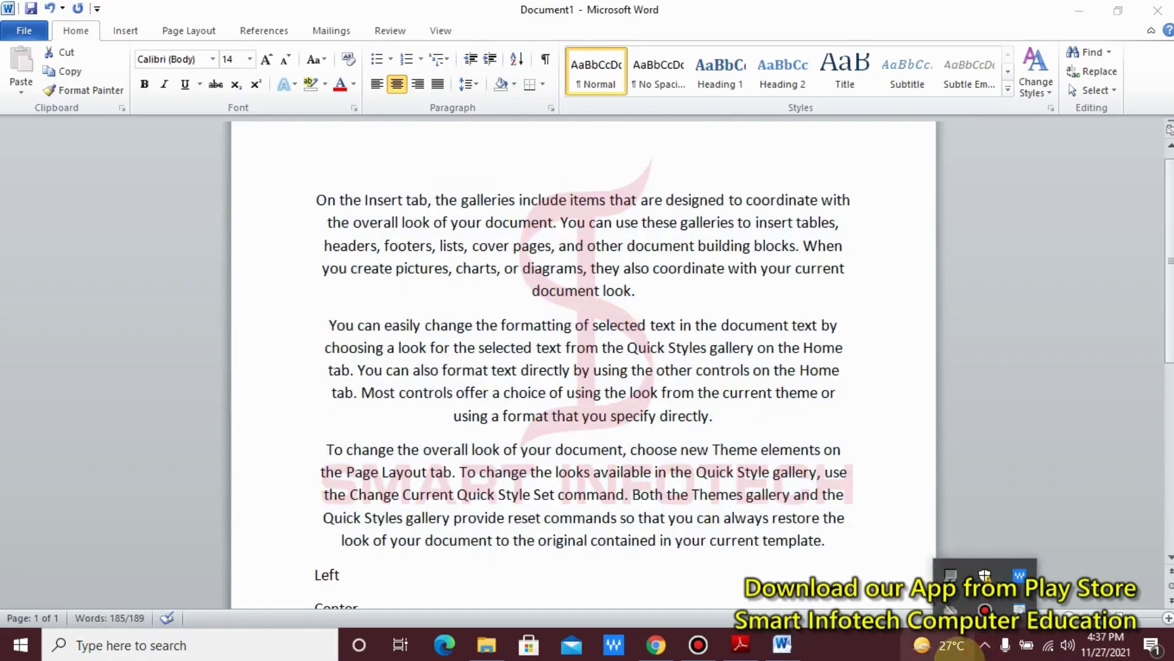
pyautogui.moveTo(960, 658)
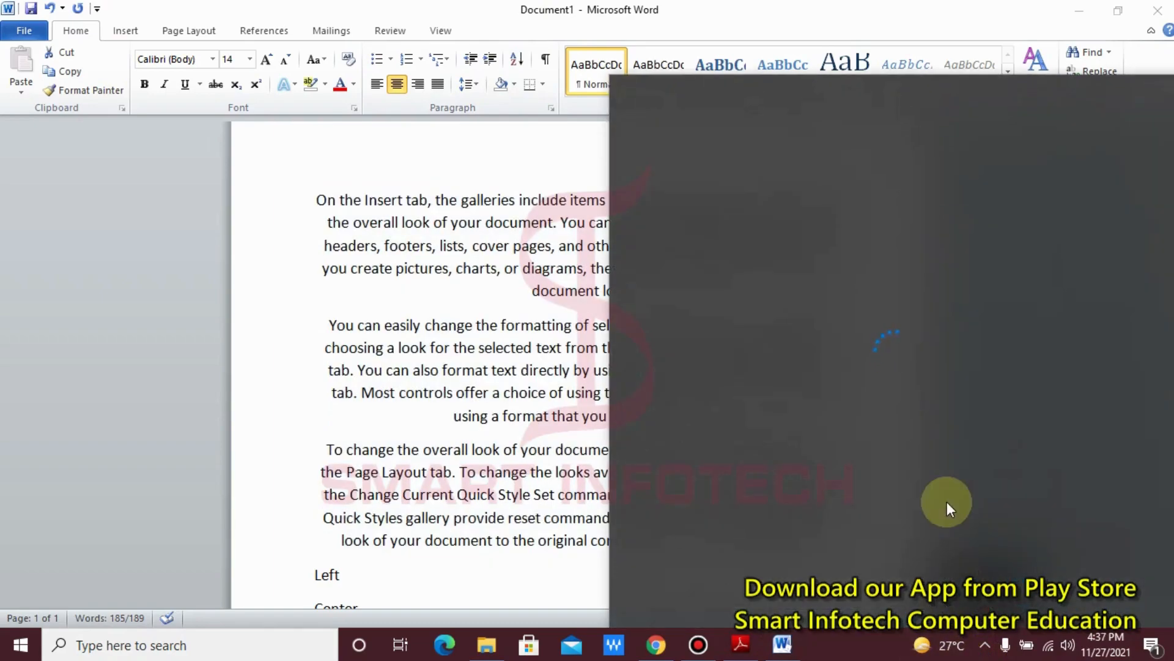
pyautogui.click(469, 359)
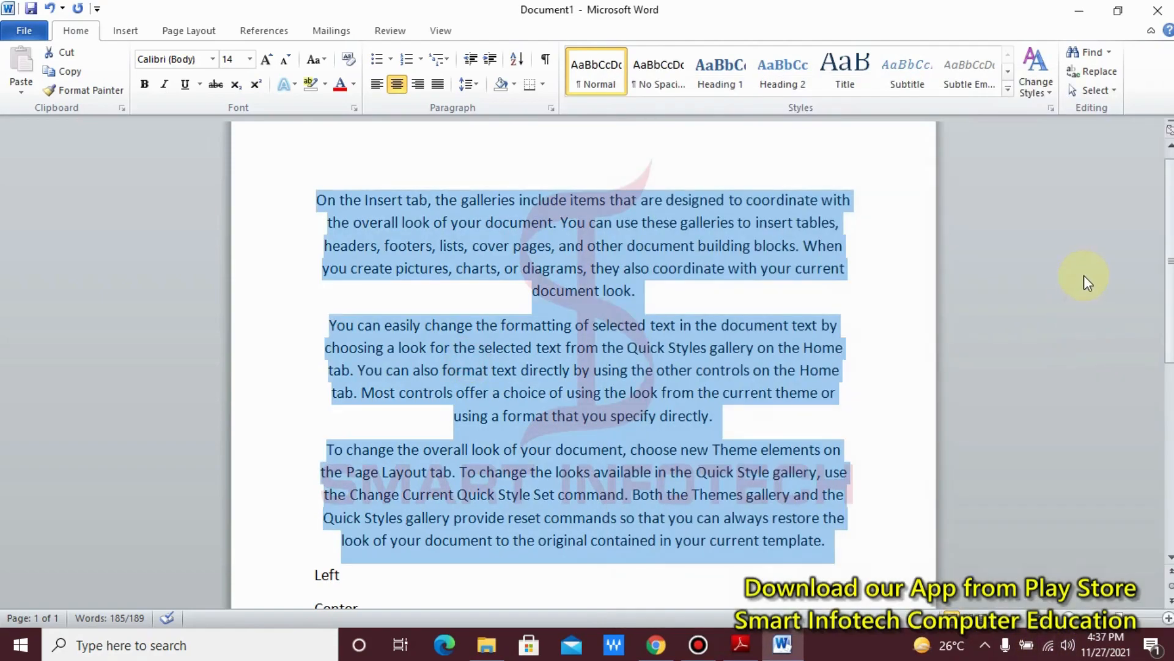
# Step: Undo the centre alignment of the three sample paragraphs
pyautogui.click(918, 296)
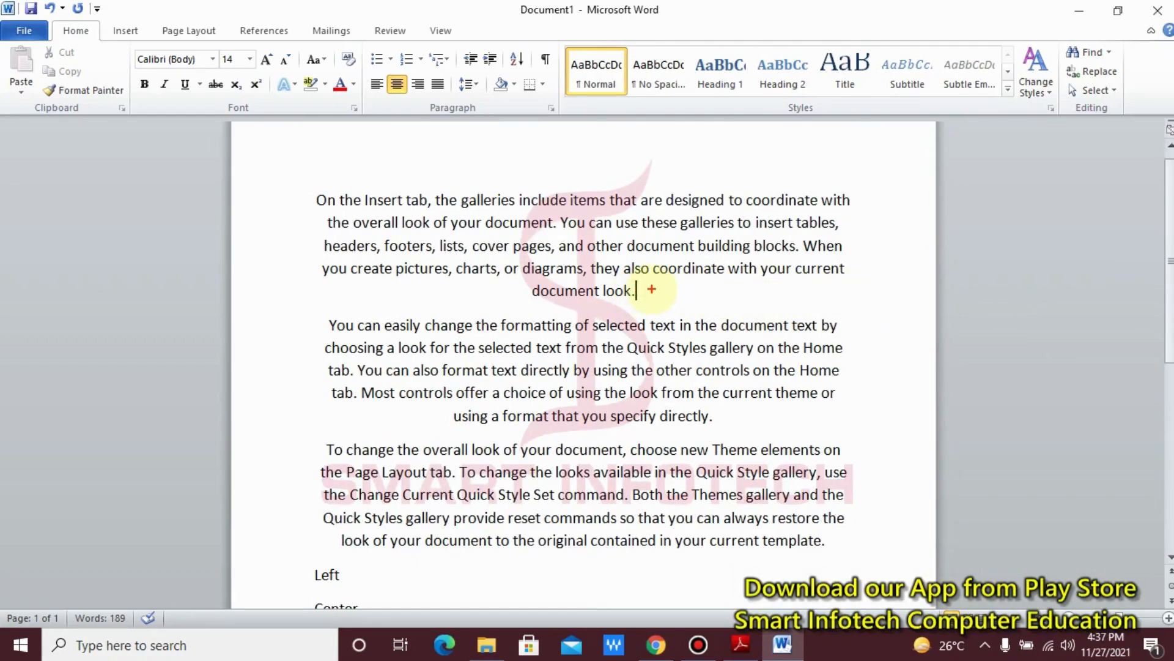
pyautogui.moveTo(651, 289); pyautogui.dragTo(837, 290)
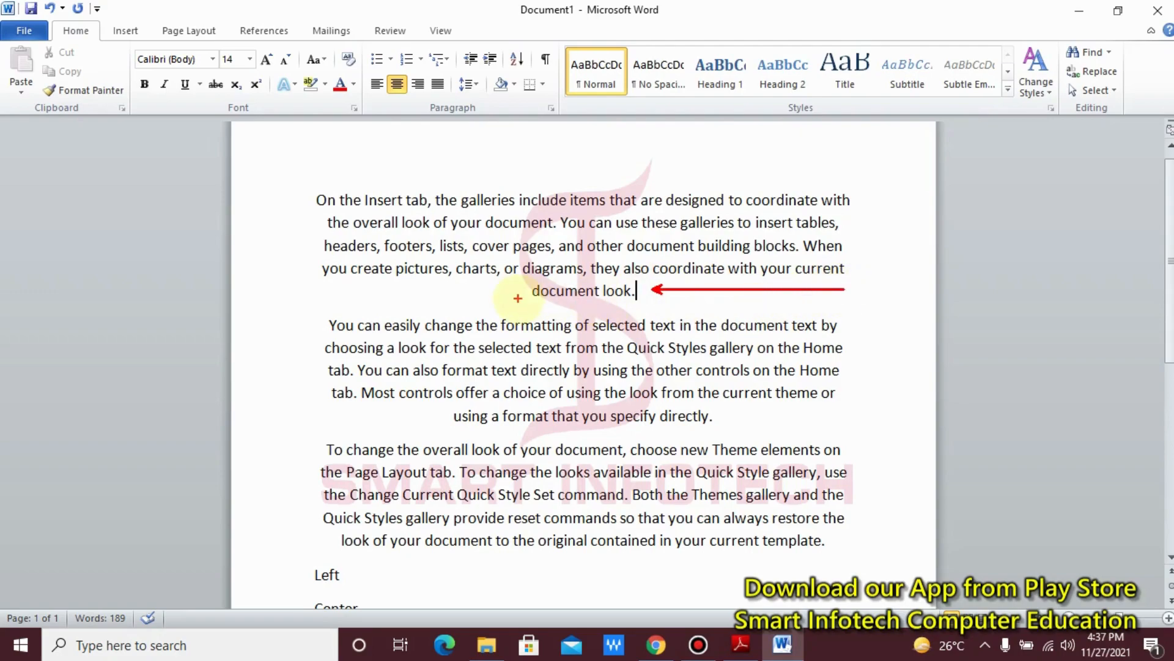
pyautogui.moveTo(530, 292); pyautogui.dragTo(335, 293)
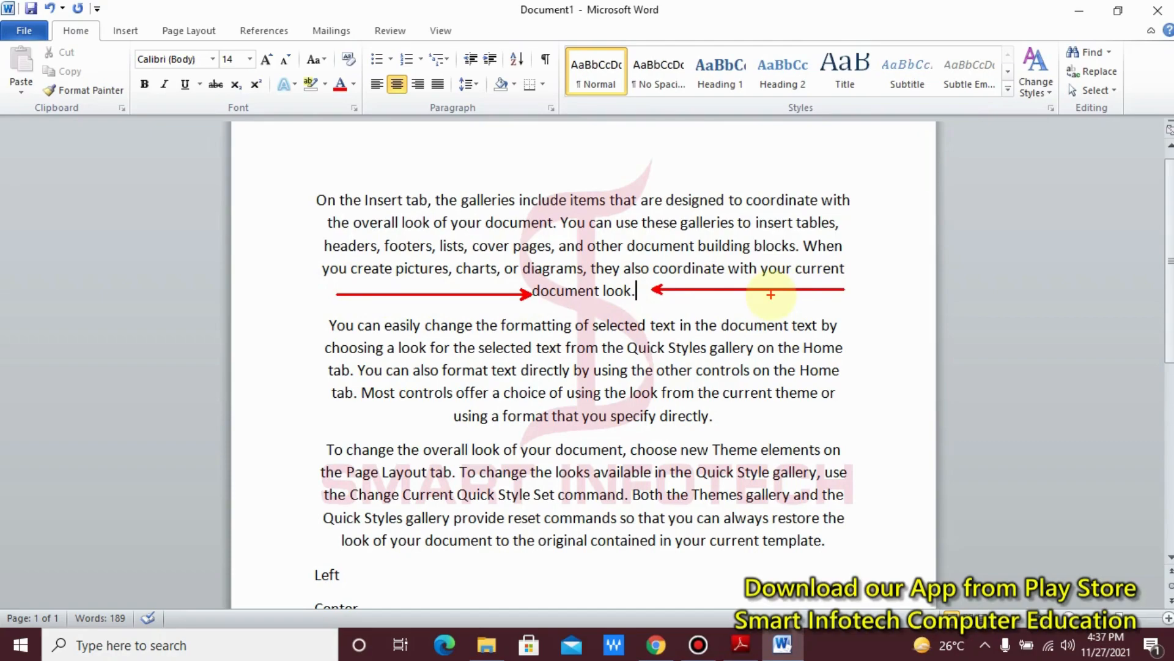
pyautogui.press('Escape')
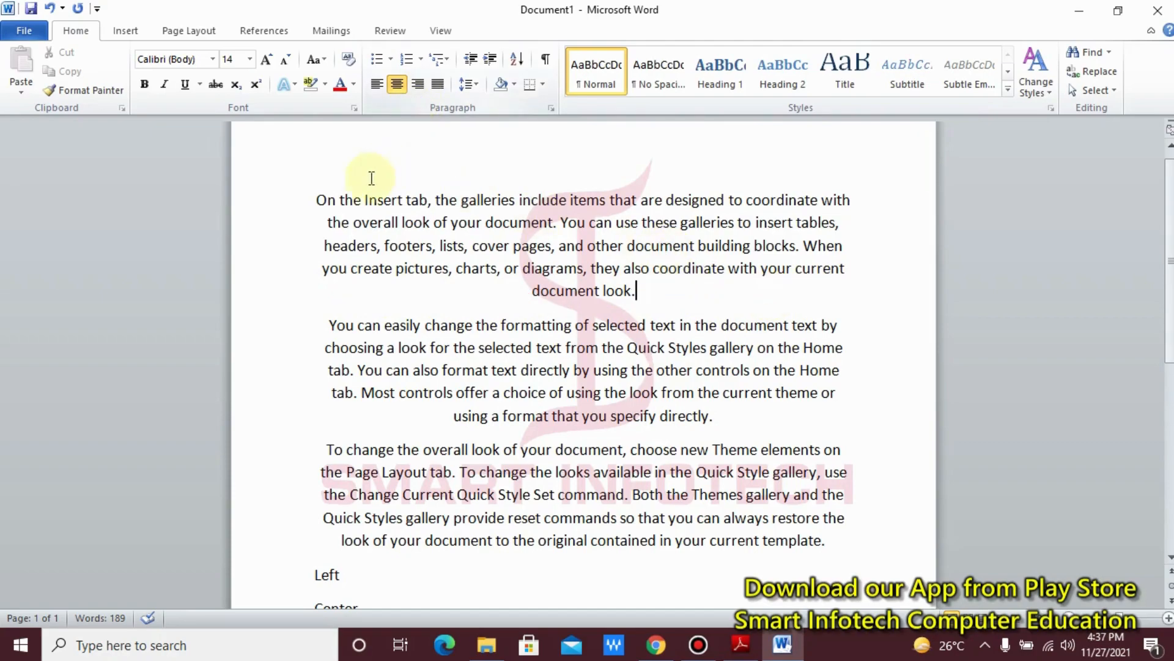
pyautogui.hotkey('ctrl', 'z')
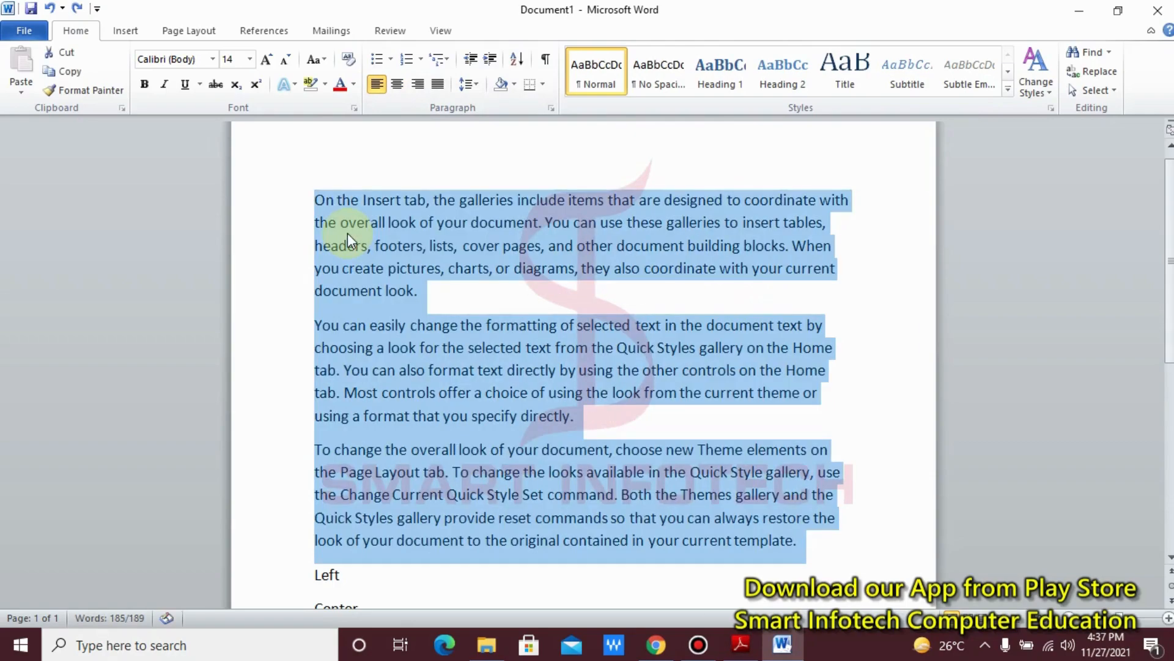
pyautogui.hotkey('ctrl', '2')
pyautogui.press('t')
pyautogui.click(570, 277)
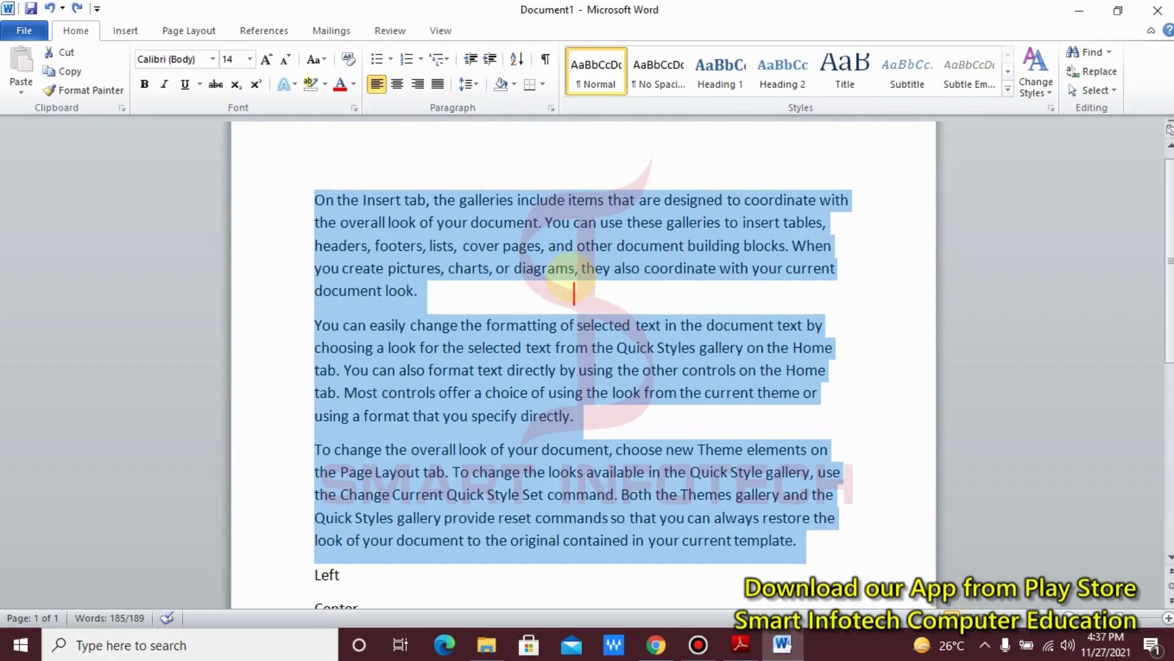
pyautogui.write('CTRL ')
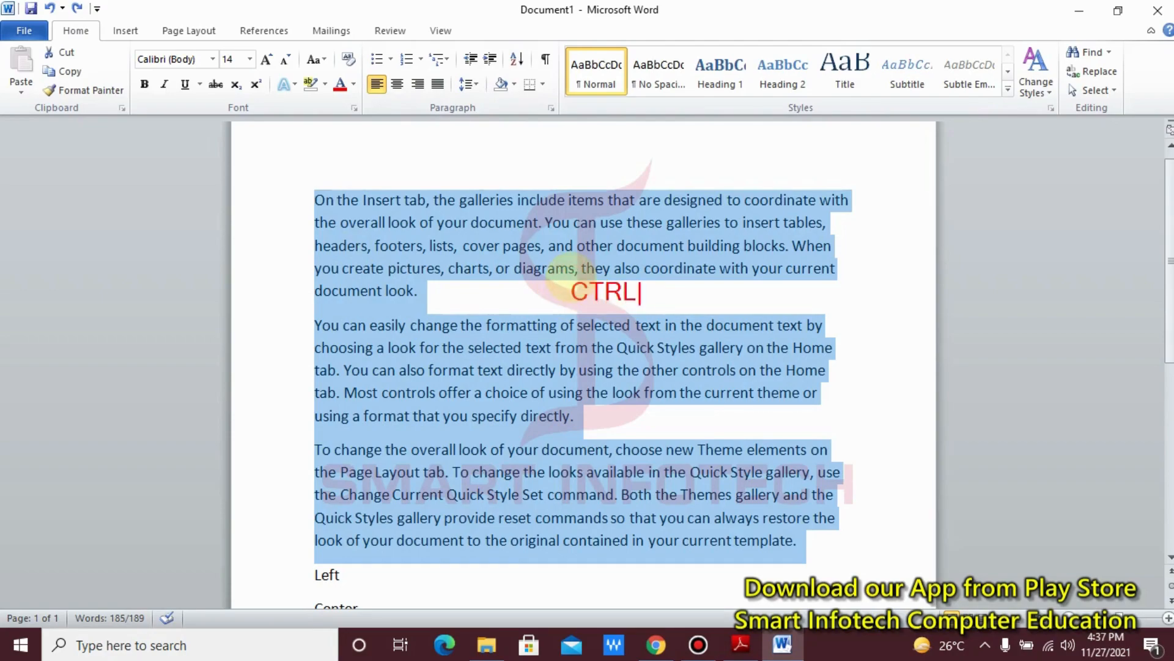
pyautogui.write('+ Z')
pyautogui.press('Escape')
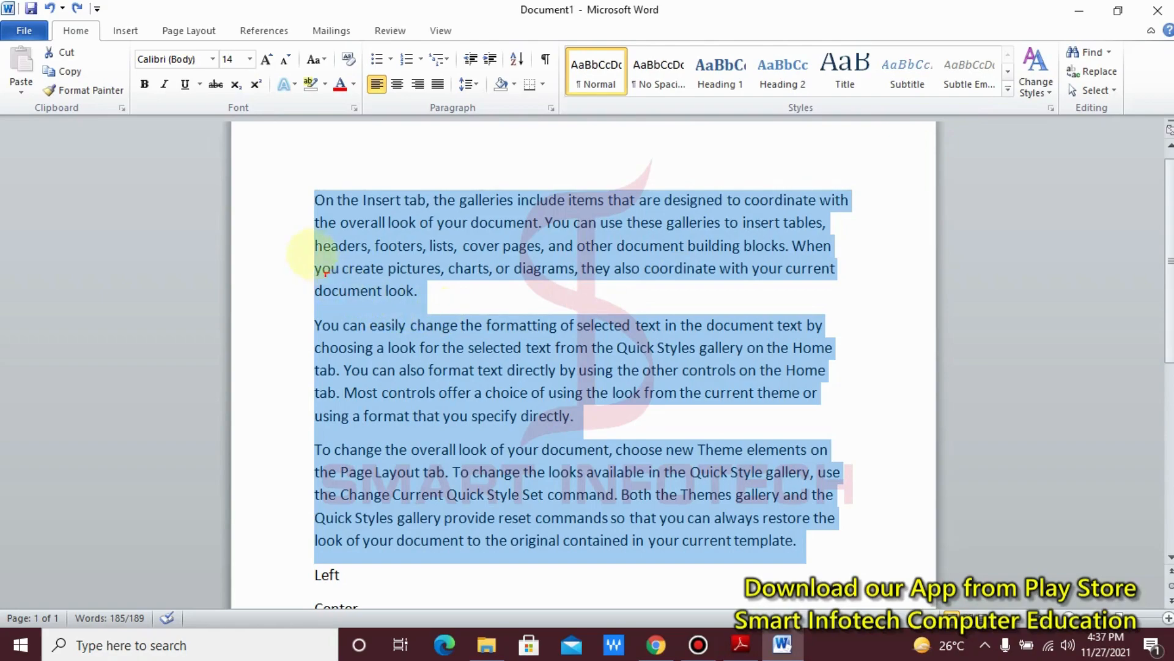
pyautogui.moveTo(307, 199); pyautogui.dragTo(308, 490)
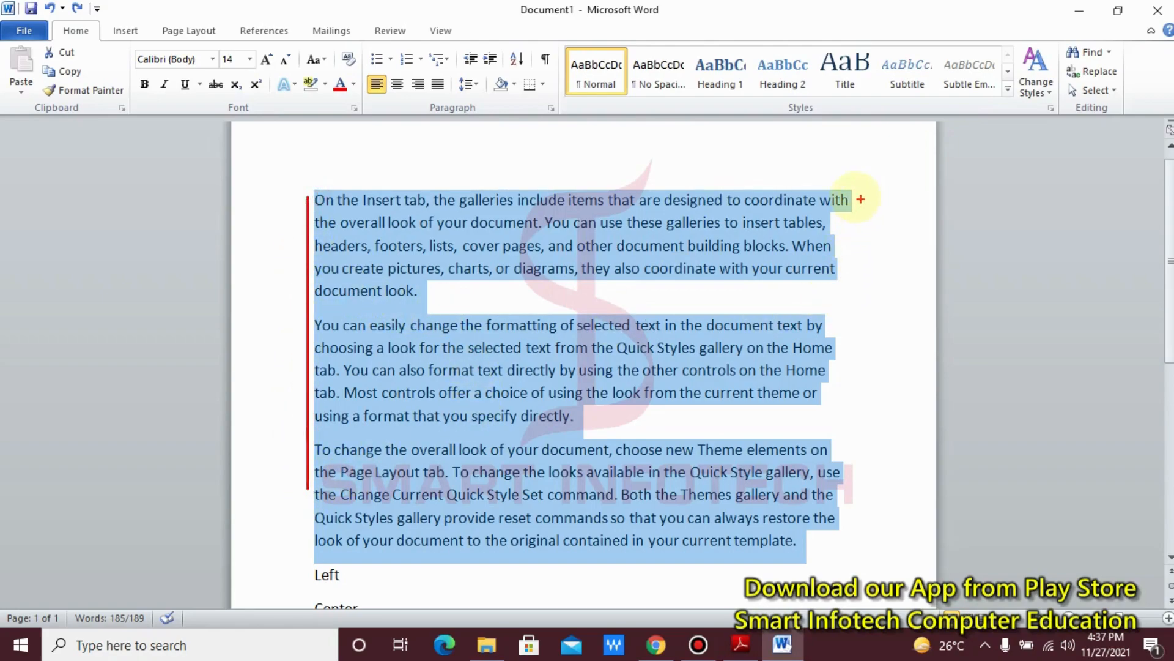
pyautogui.moveTo(855, 197); pyautogui.dragTo(855, 572)
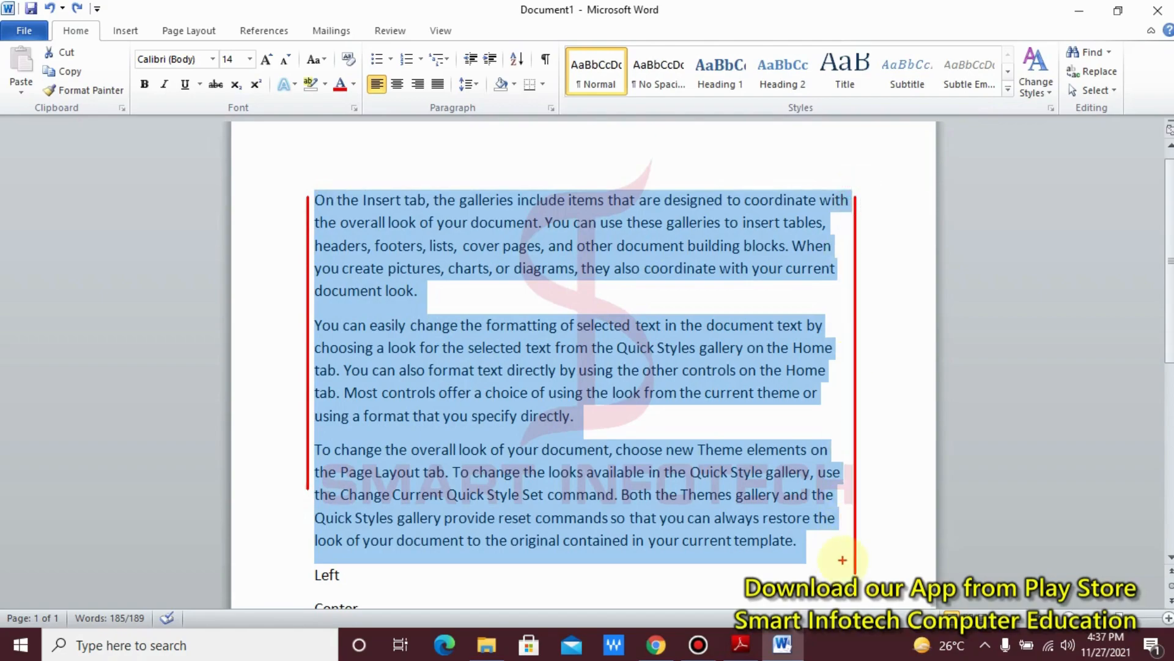
pyautogui.press('Escape')
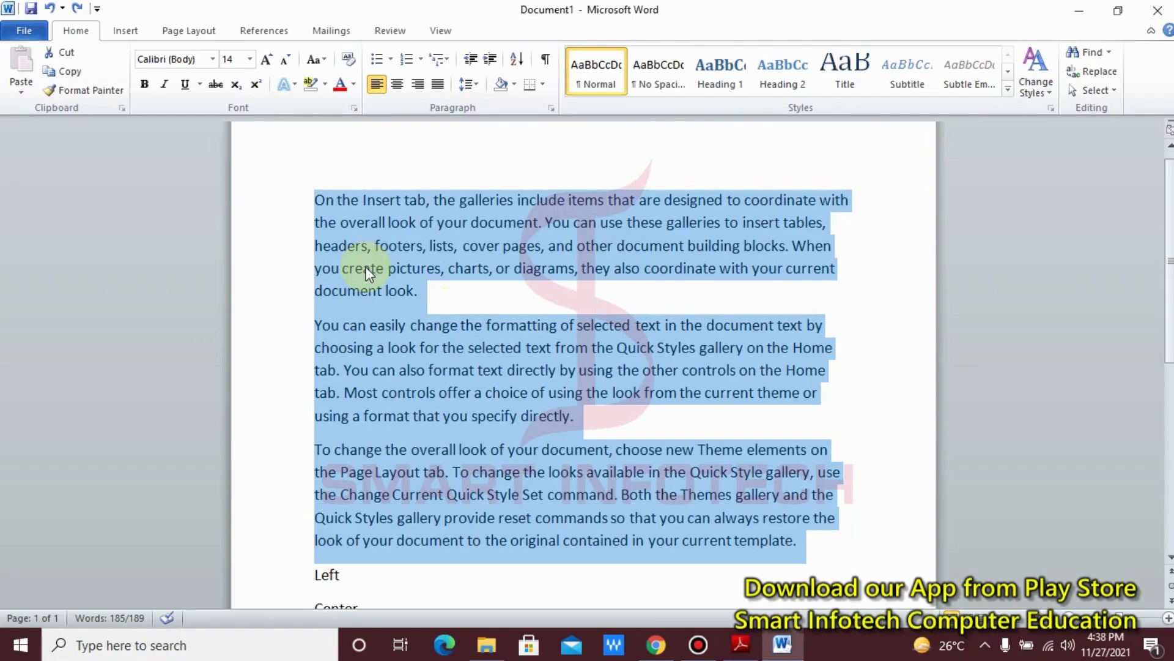
# Step: Justify the three selected sample paragraphs so both edges line up with the margins
pyautogui.click(440, 87)
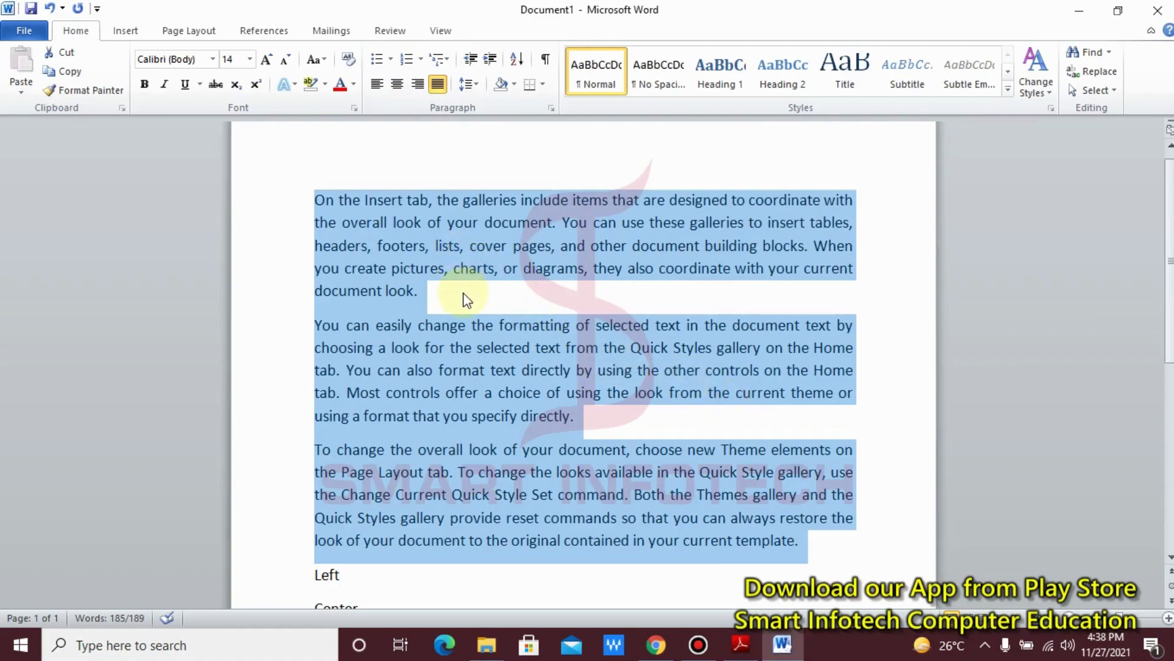
# Step: Try 2.0 and 1.15 line spacing on the three selected sample paragraphs
pyautogui.click(480, 88)
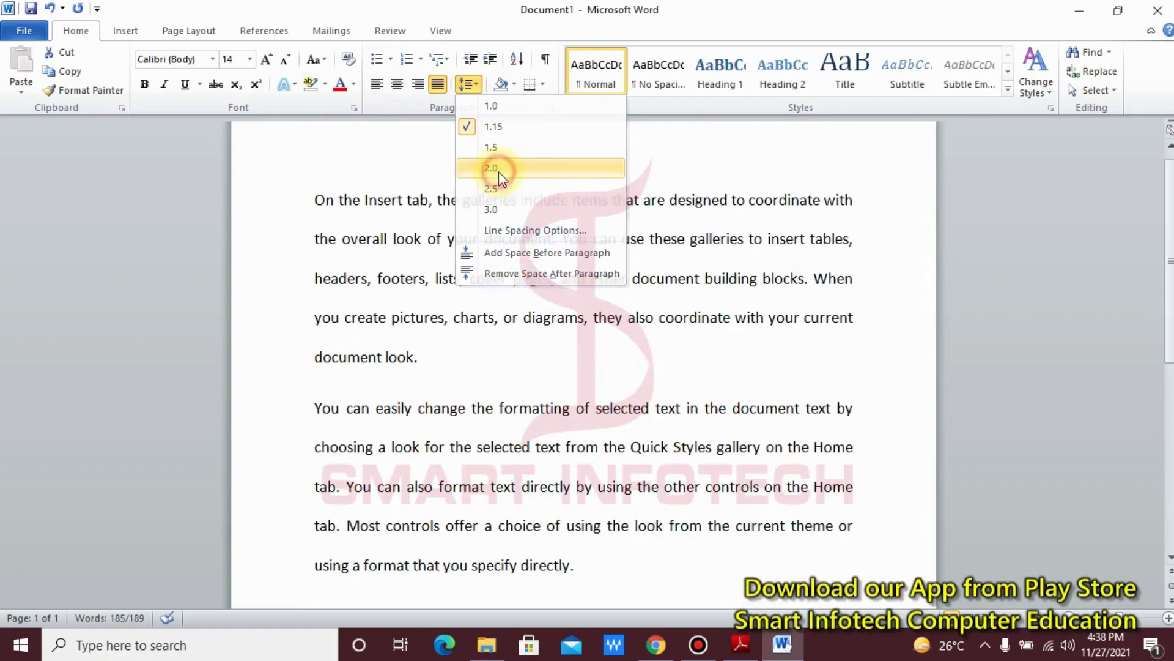
pyautogui.click(498, 170)
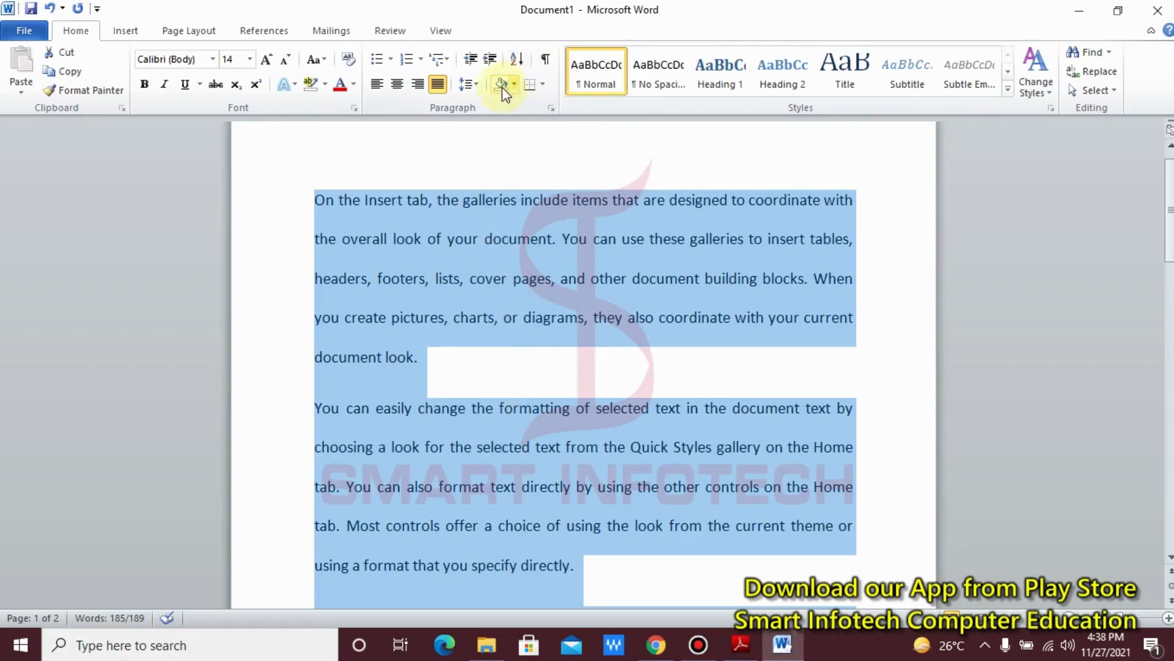
pyautogui.click(482, 89)
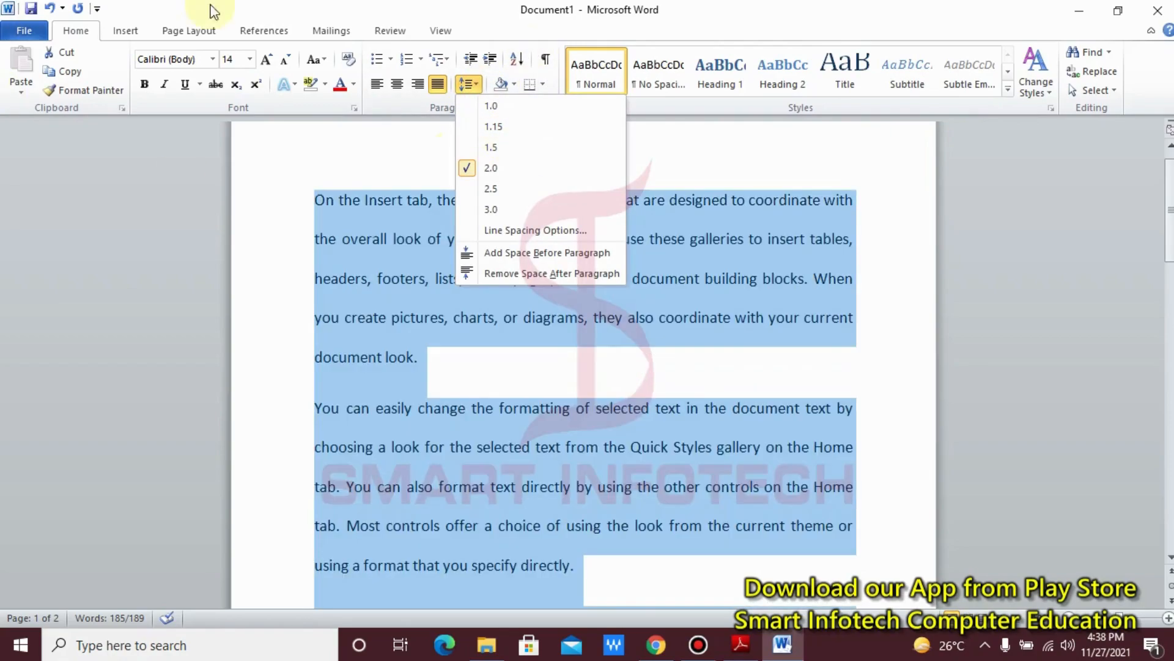
pyautogui.click(534, 132)
# Step: Set the line spacing of the three selected sample paragraphs to 1.5
pyautogui.click(476, 90)
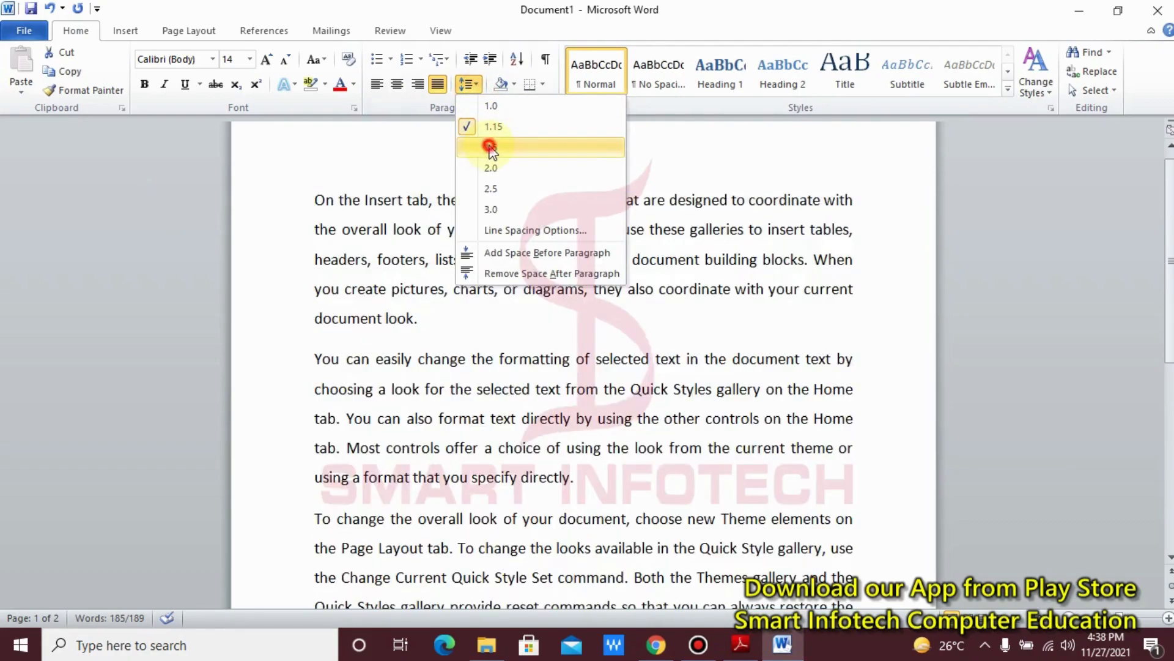
pyautogui.click(490, 148)
# Step: Review the selected paragraphs' indent and spacing settings and the available line spacing choices without changing anything
pyautogui.click(470, 83)
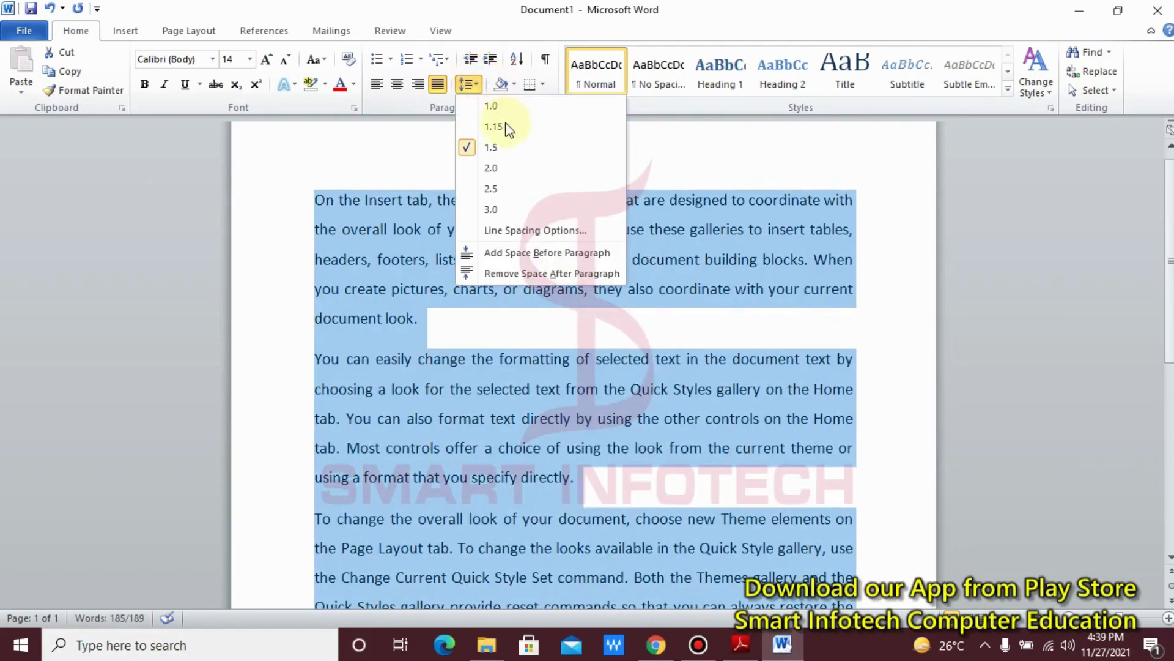
pyautogui.click(515, 233)
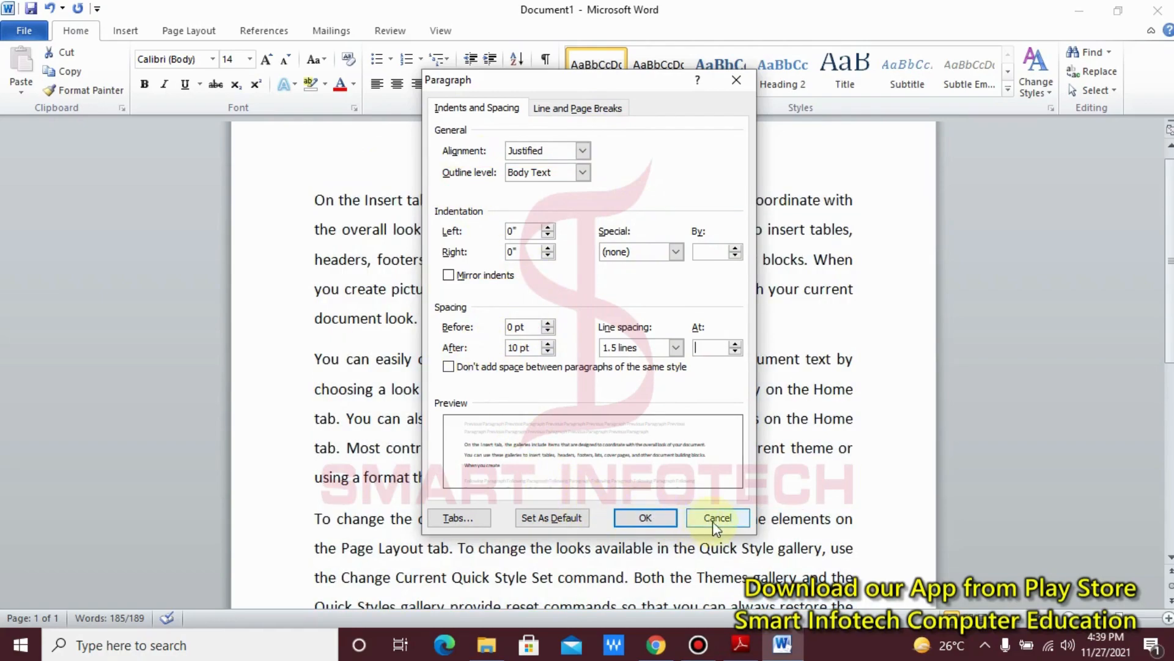
pyautogui.click(713, 522)
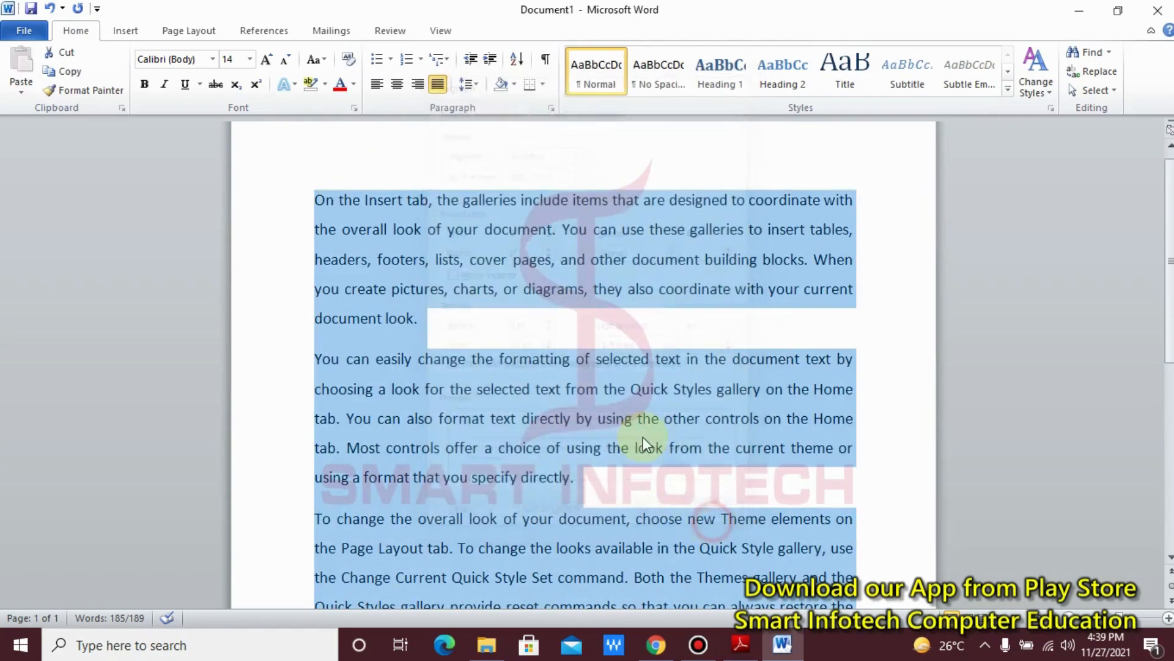
pyautogui.click(481, 84)
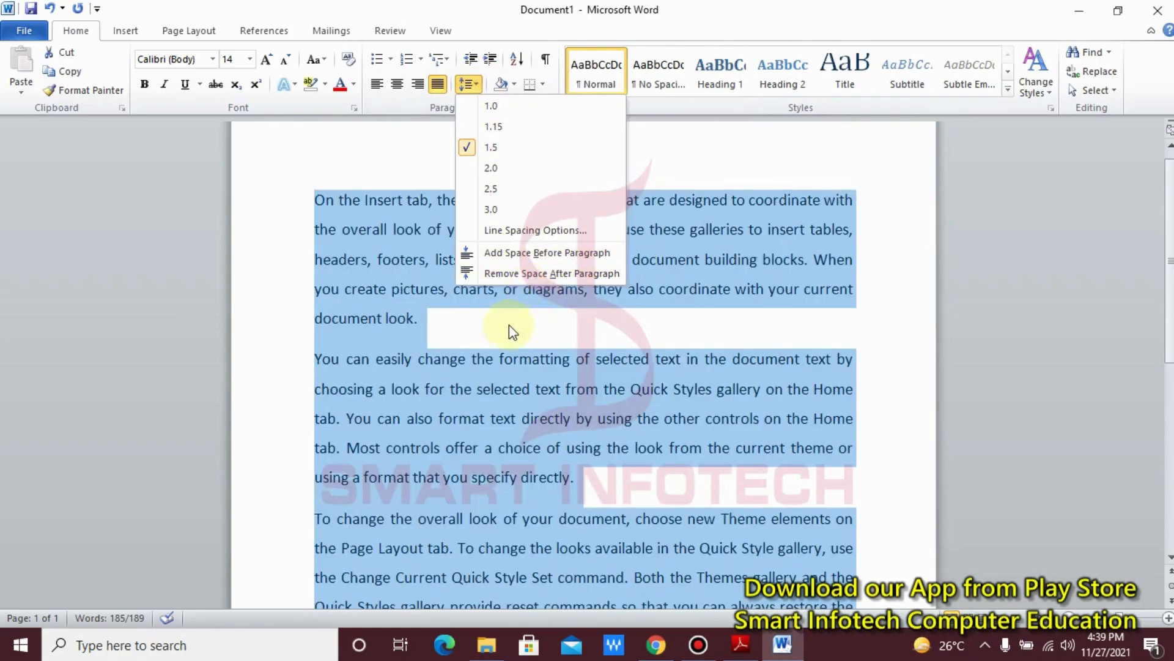
pyautogui.click(480, 331)
# Step: Add space before the second paragraph, "You can easily change...", and remove the space after it
pyautogui.click(431, 328)
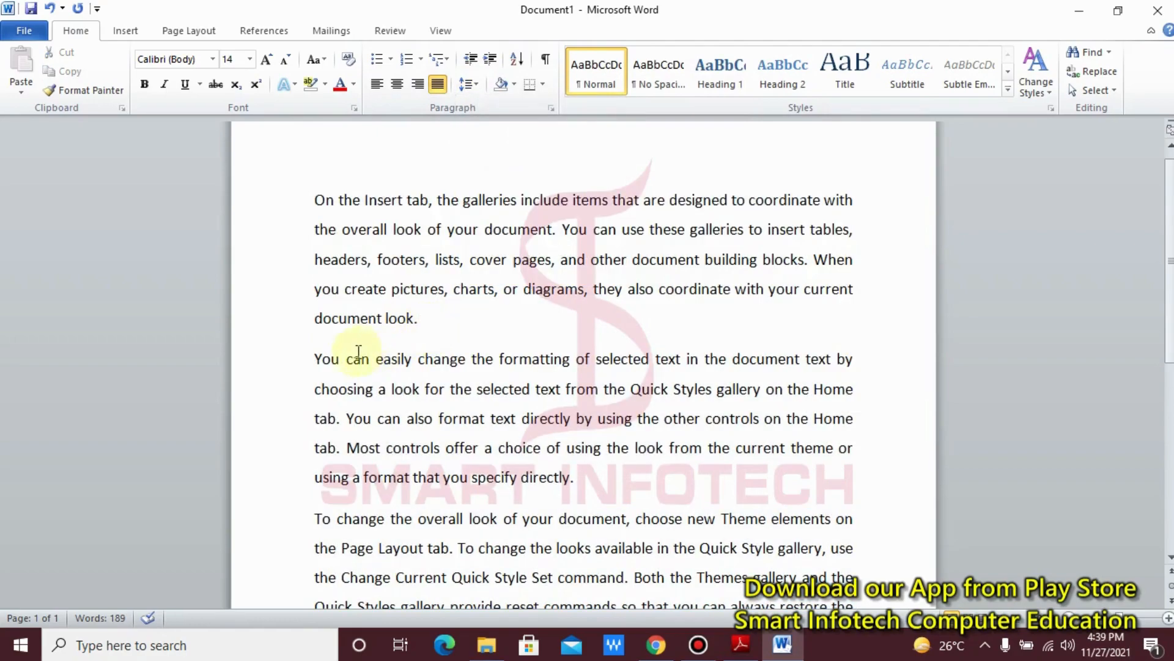
pyautogui.click(293, 359)
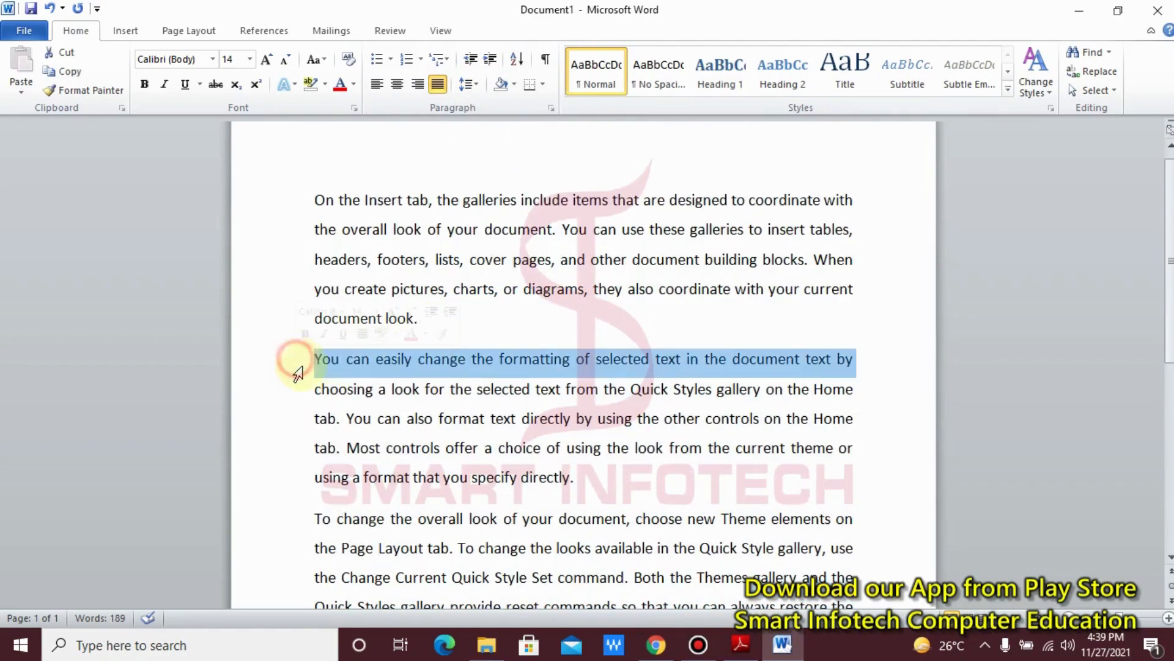
pyautogui.click(533, 341)
pyautogui.click(314, 360)
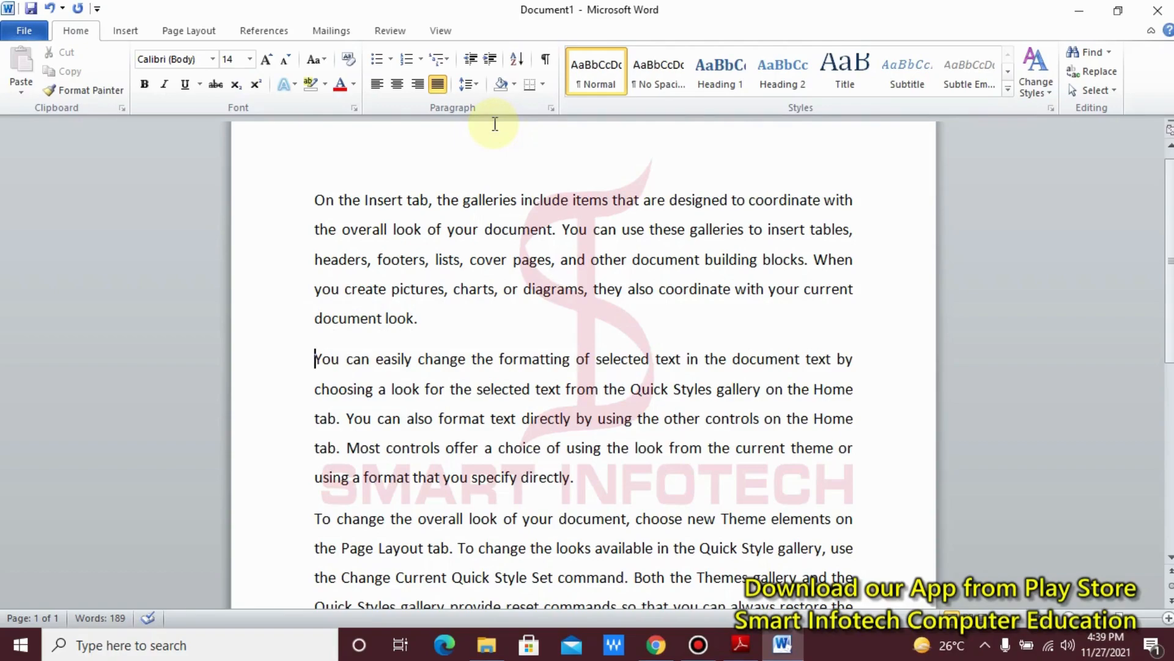
pyautogui.click(476, 84)
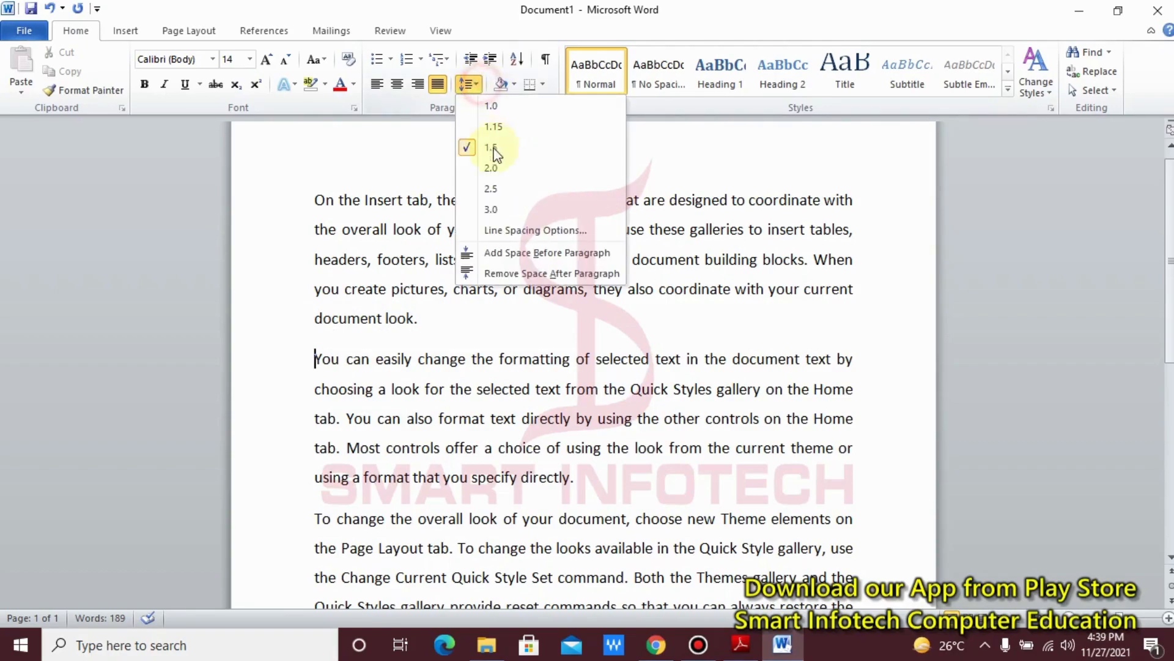
pyautogui.click(530, 259)
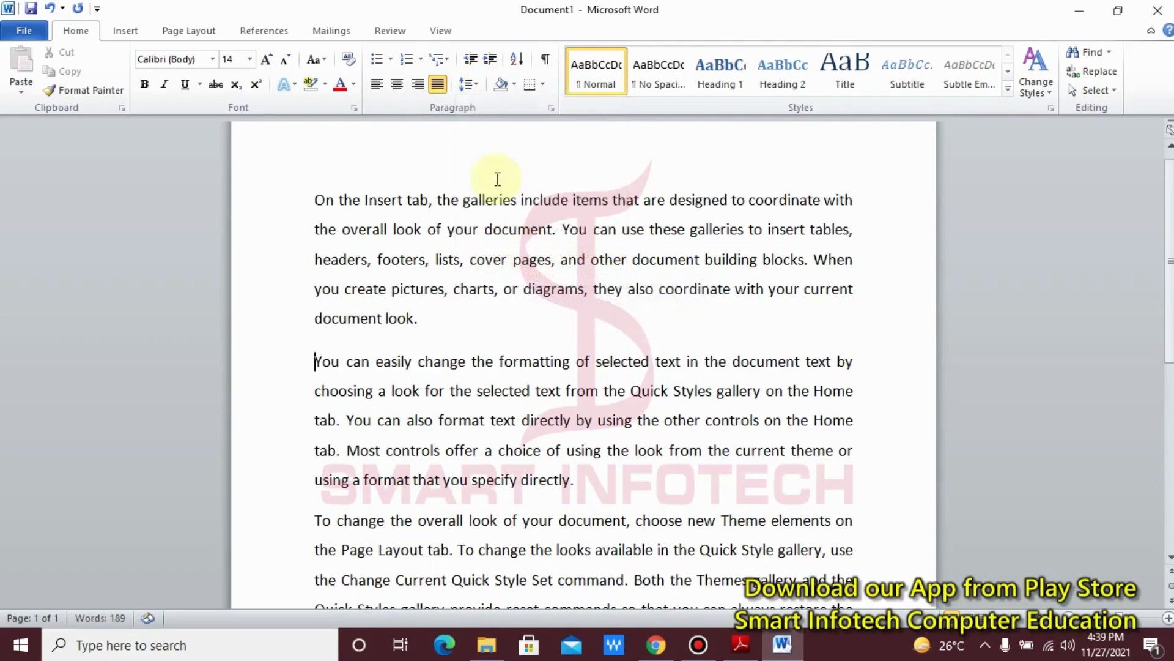
pyautogui.click(469, 83)
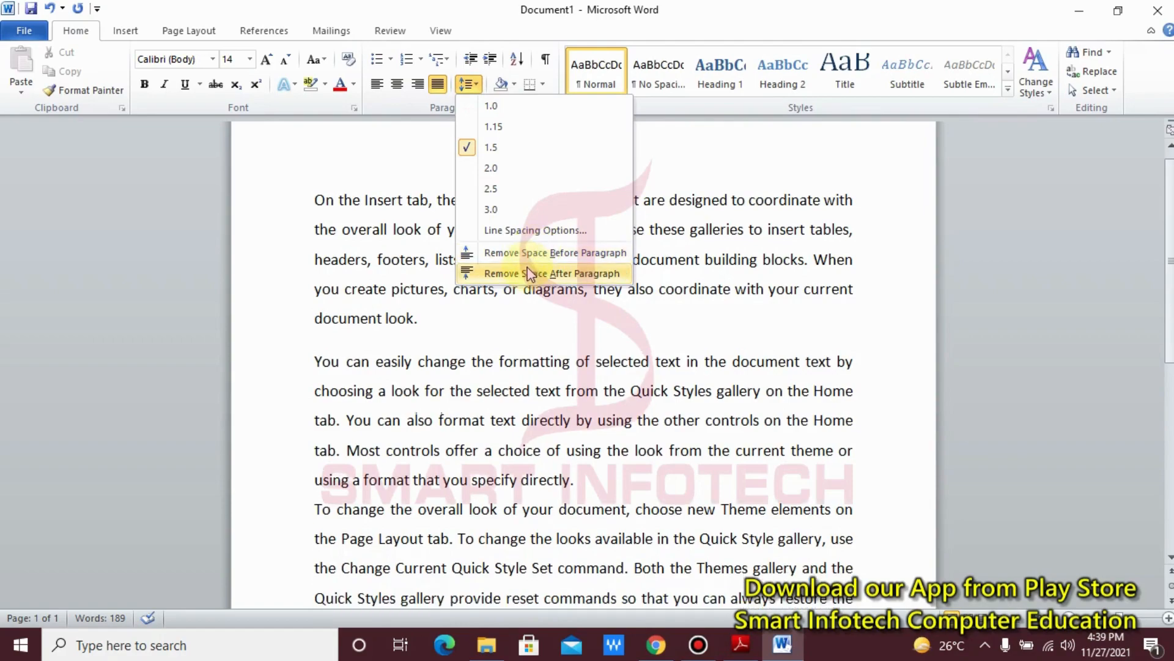
pyautogui.click(526, 272)
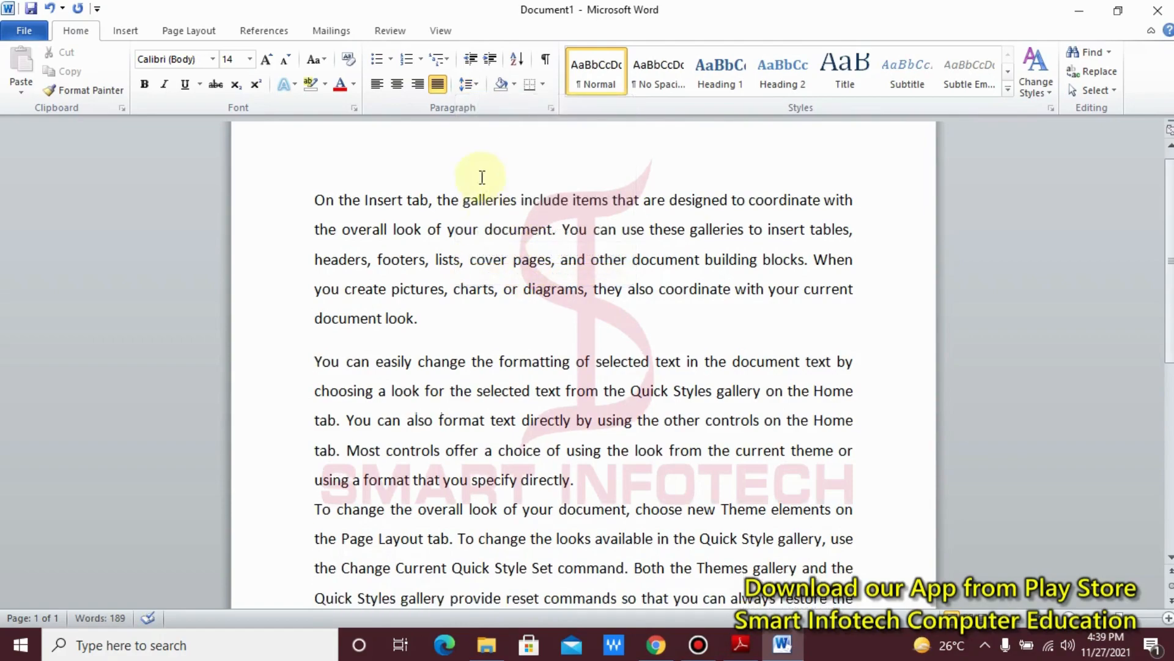
# Step: Check the first paragraph's spacing before and after in the detailed paragraph settings, leaving them as they are
pyautogui.click(418, 318)
pyautogui.click(469, 84)
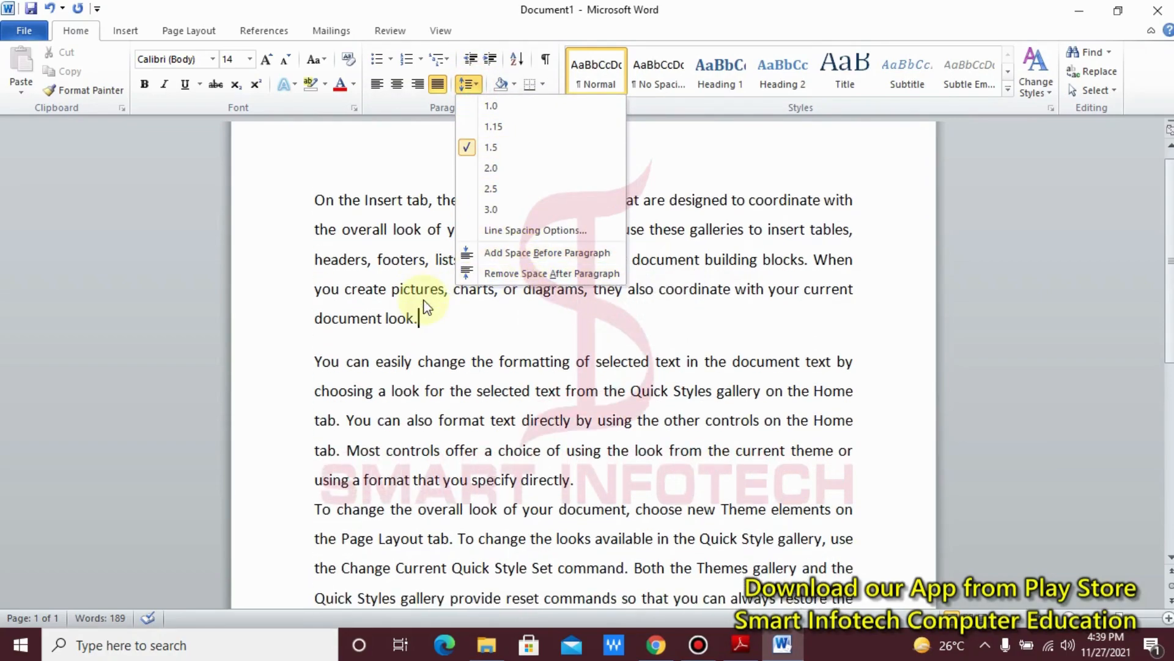
pyautogui.click(425, 301)
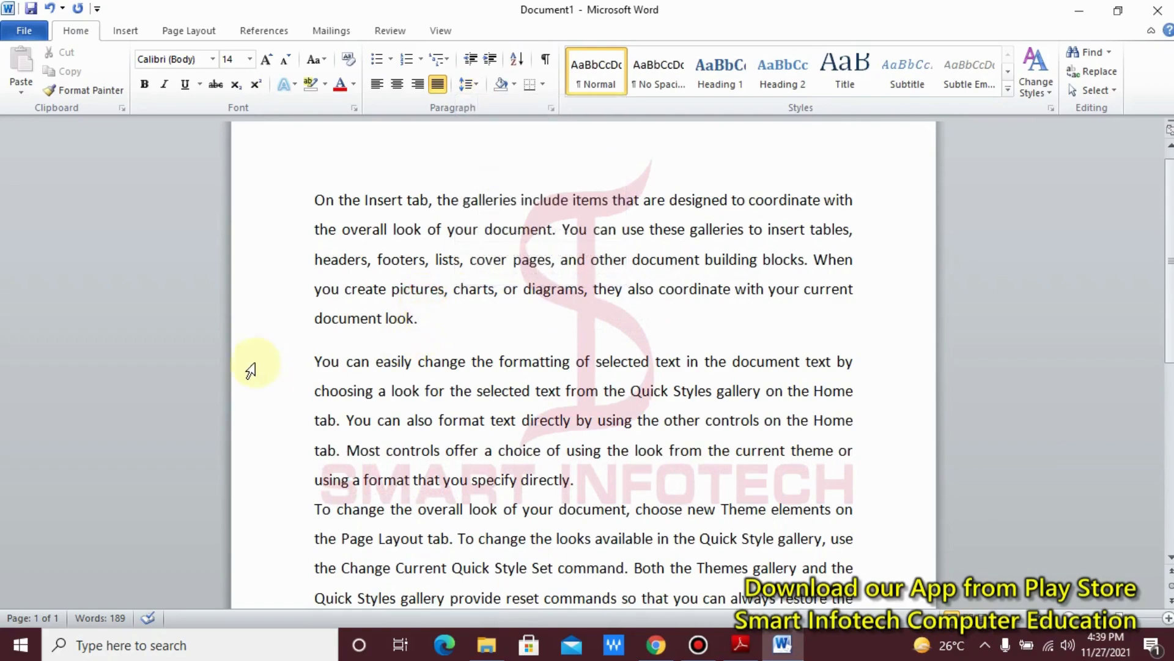
pyautogui.click(467, 84)
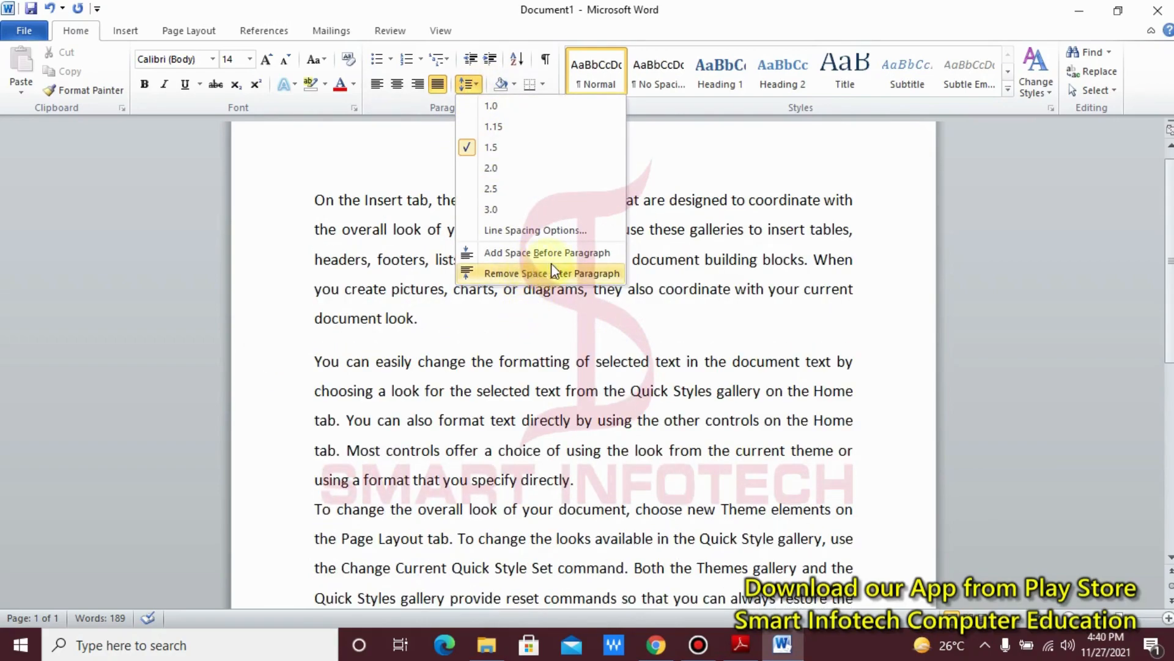
pyautogui.click(542, 231)
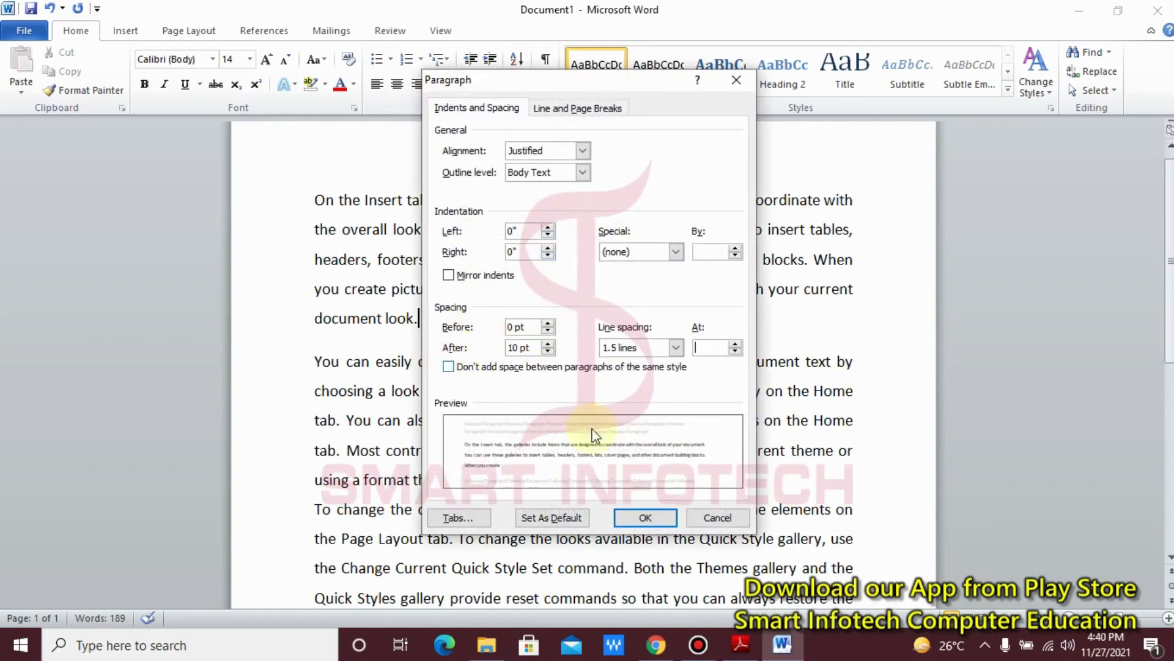
pyautogui.click(716, 517)
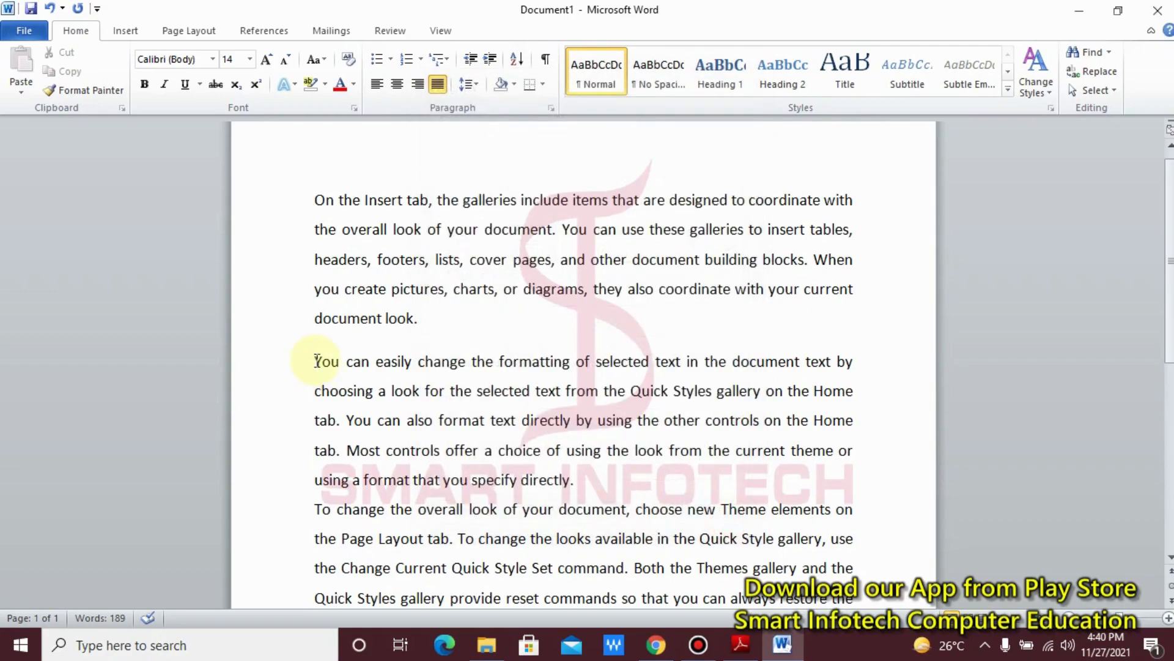
# Step: Try a spacing of 36 pt before the second paragraph and undo the change
pyautogui.click(476, 90)
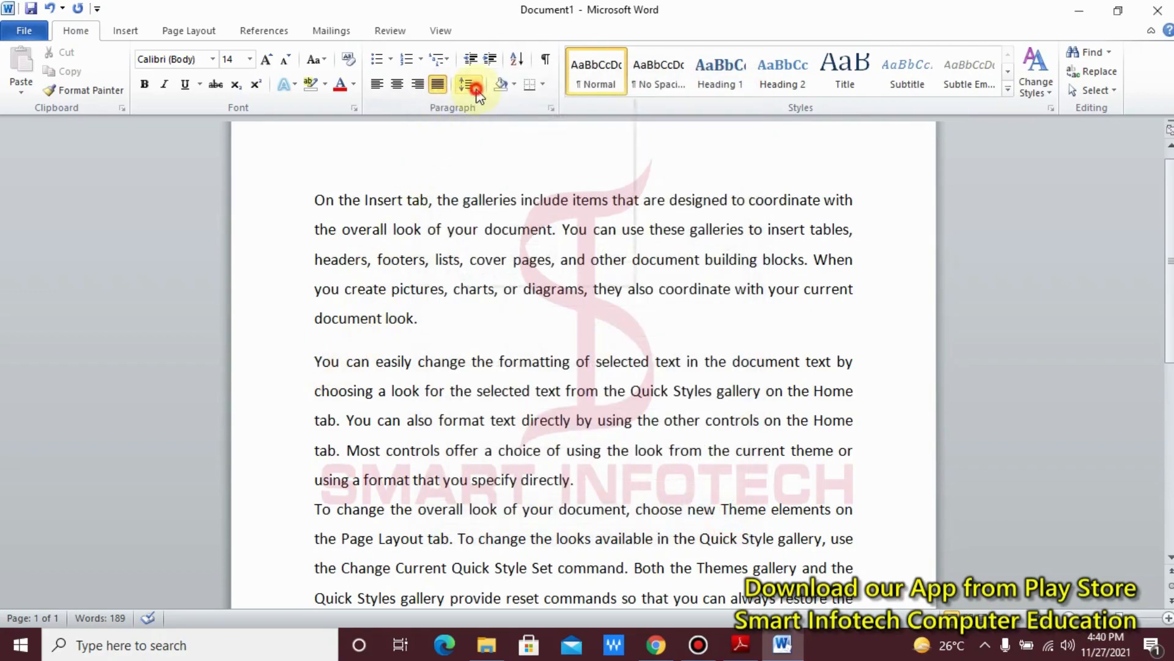
pyautogui.click(541, 230)
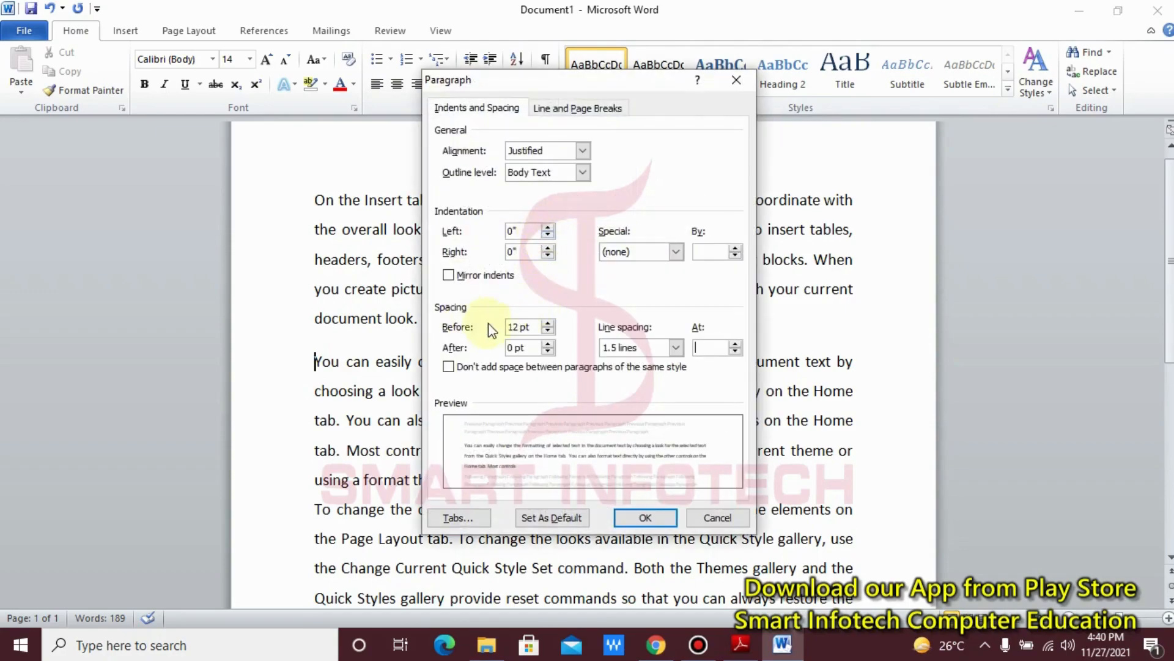
pyautogui.click(549, 323)
pyautogui.click(548, 323)
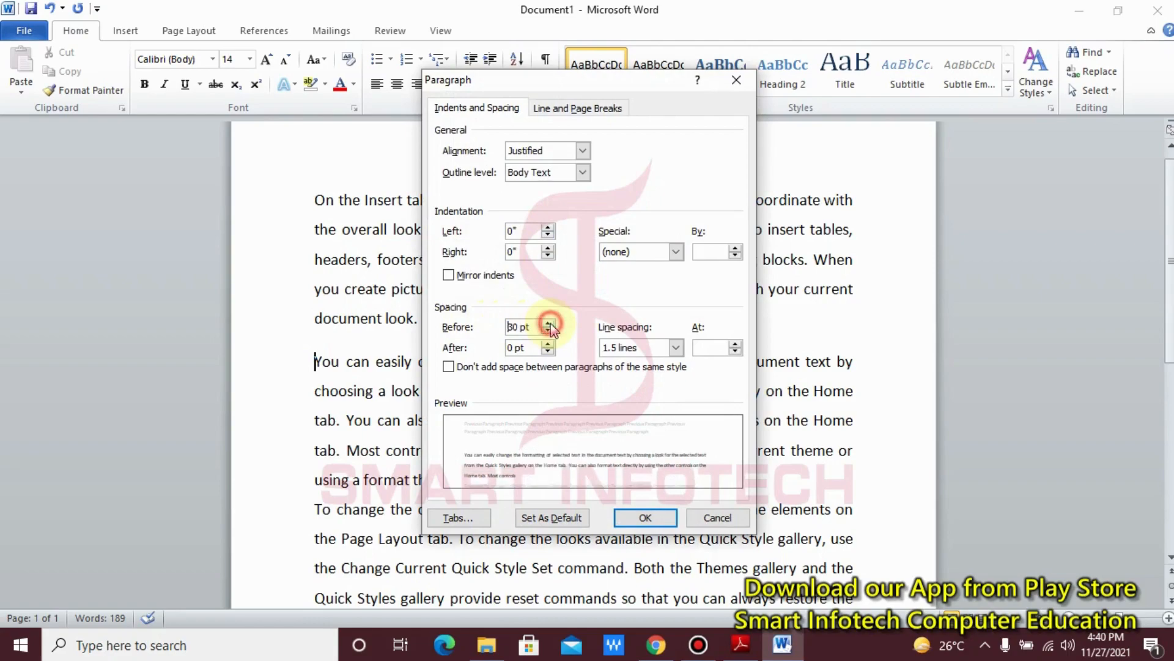
pyautogui.click(548, 323)
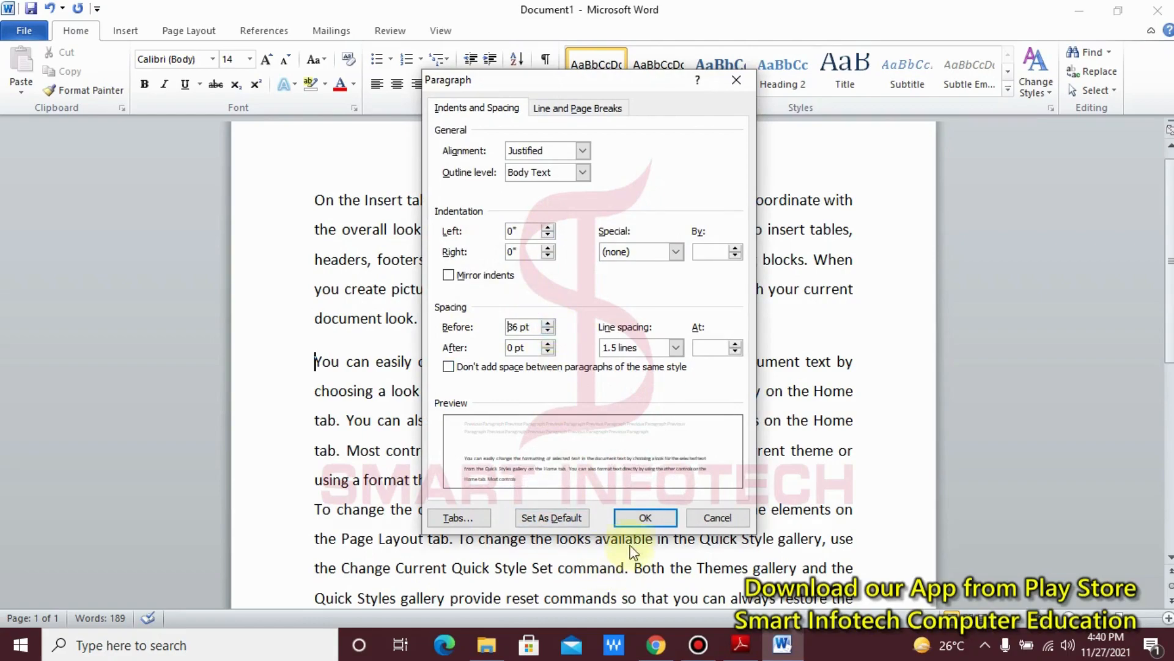
pyautogui.click(645, 518)
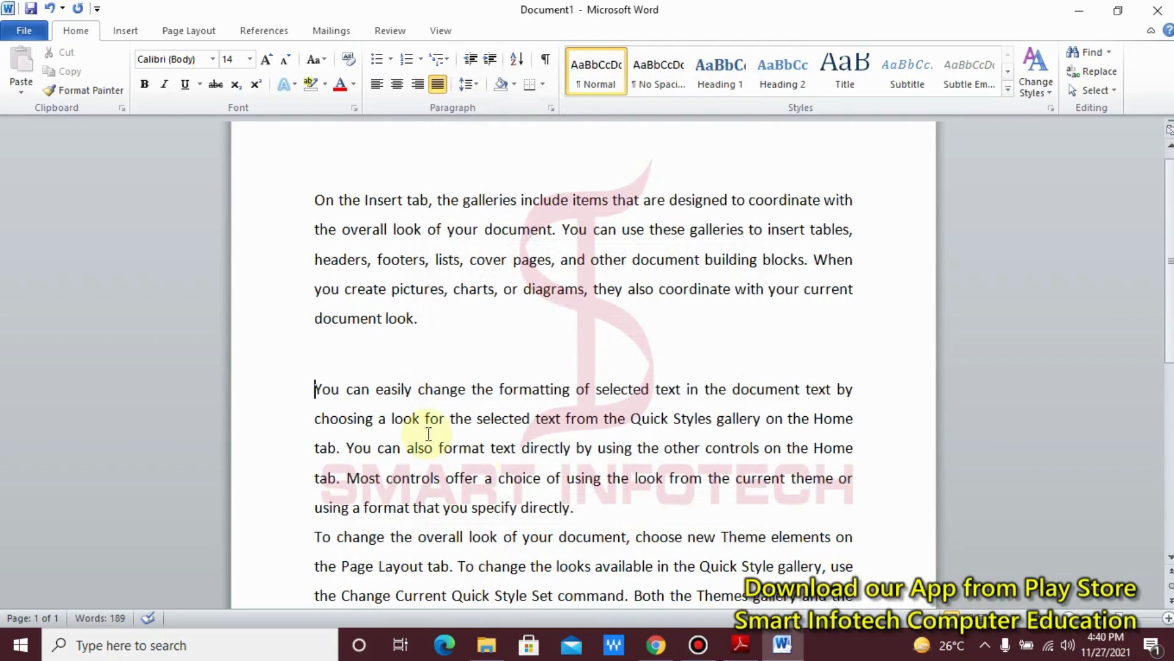
pyautogui.hotkey('ctrl', 'z')
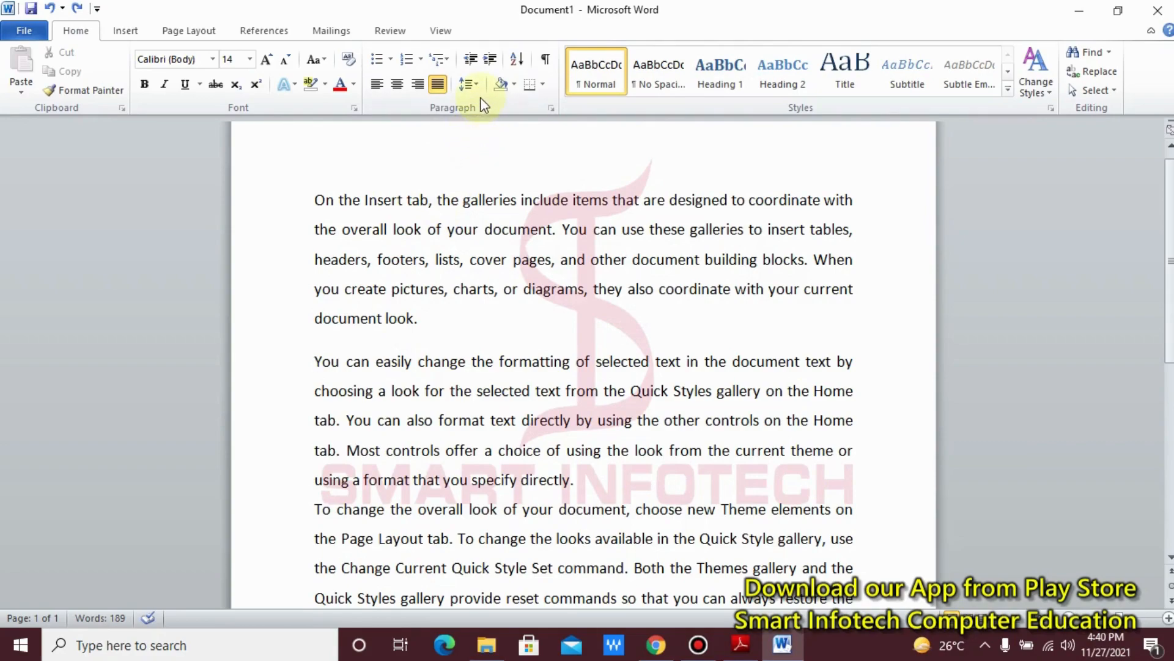
# Step: Preview shading colours on the second paragraph and look through the available border types without applying any
pyautogui.click(513, 89)
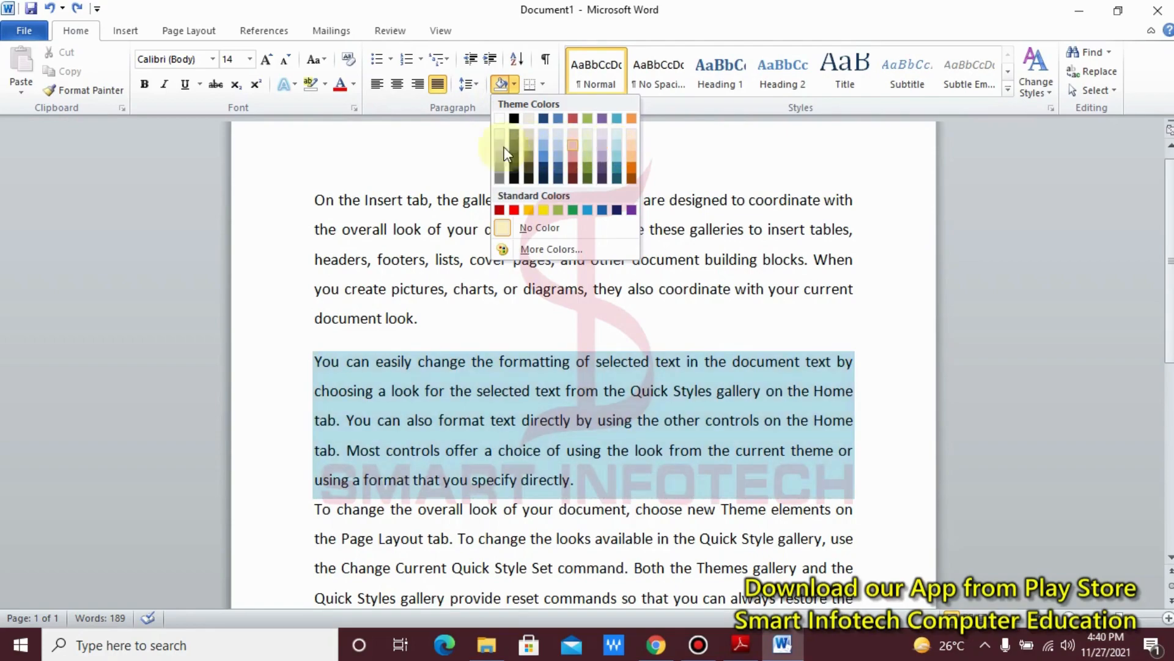
pyautogui.click(422, 157)
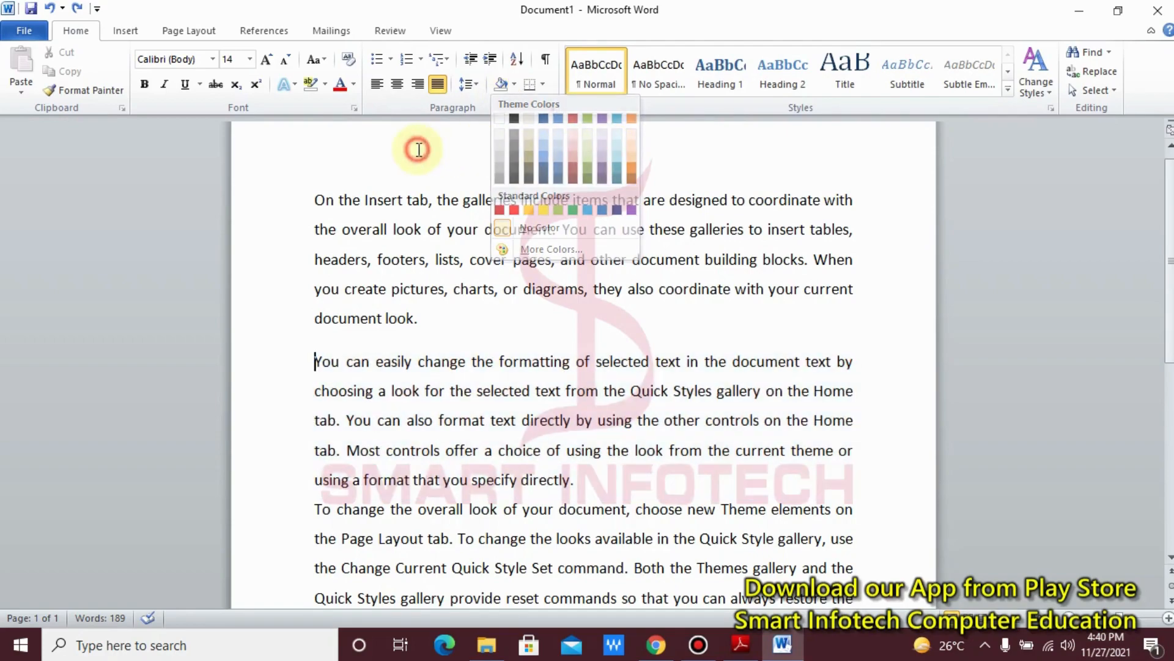
pyautogui.click(544, 88)
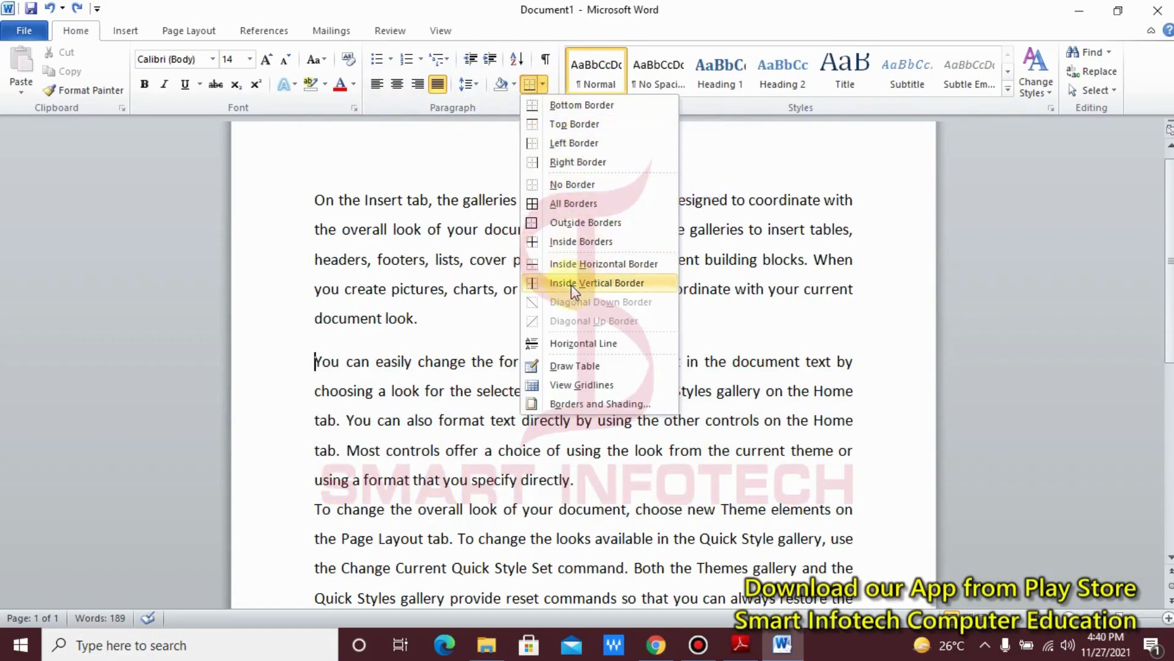
pyautogui.click(438, 313)
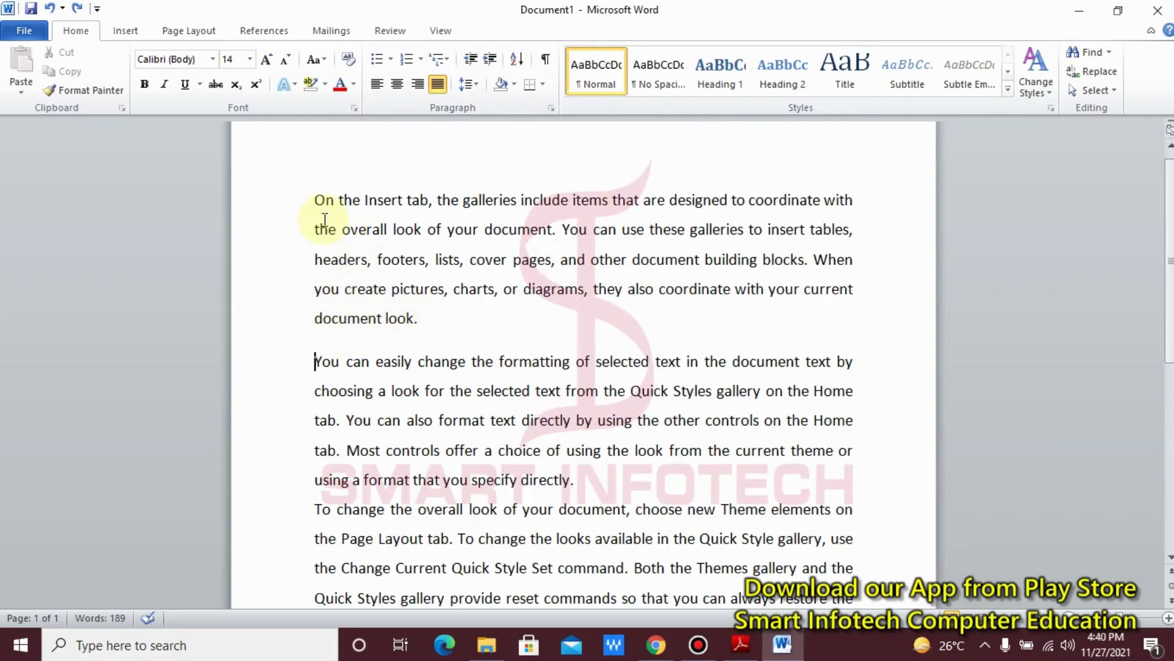
# Step: Try a bottom border on the first paragraph, "On the Insert tab...", and undo it
pyautogui.click(315, 208)
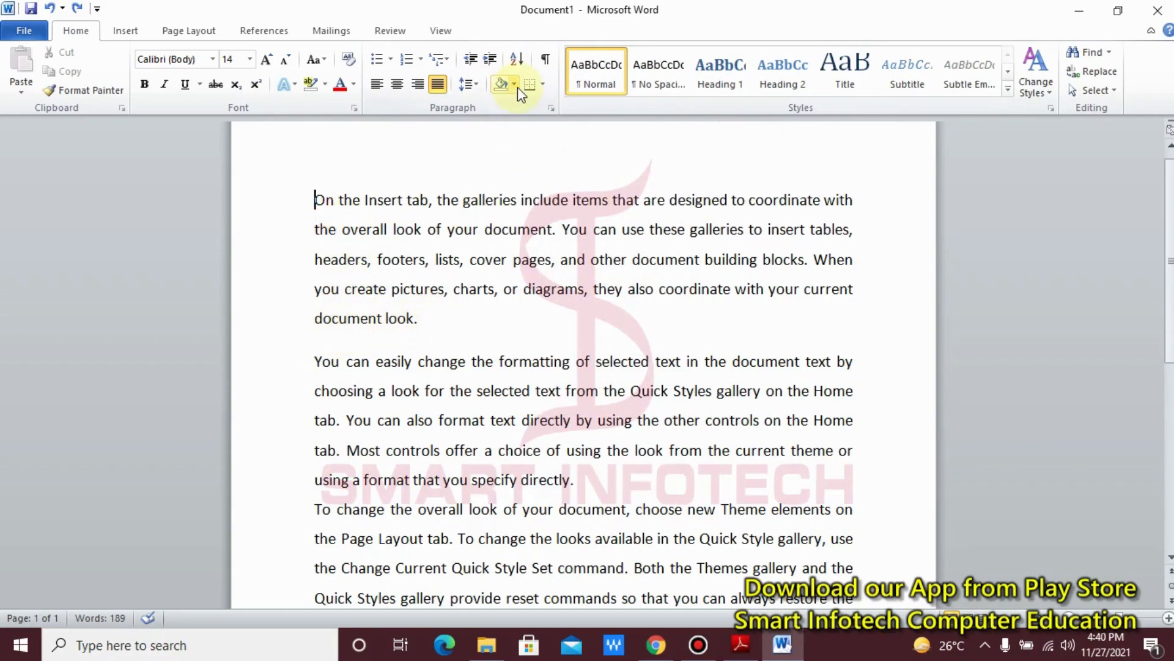
pyautogui.click(543, 85)
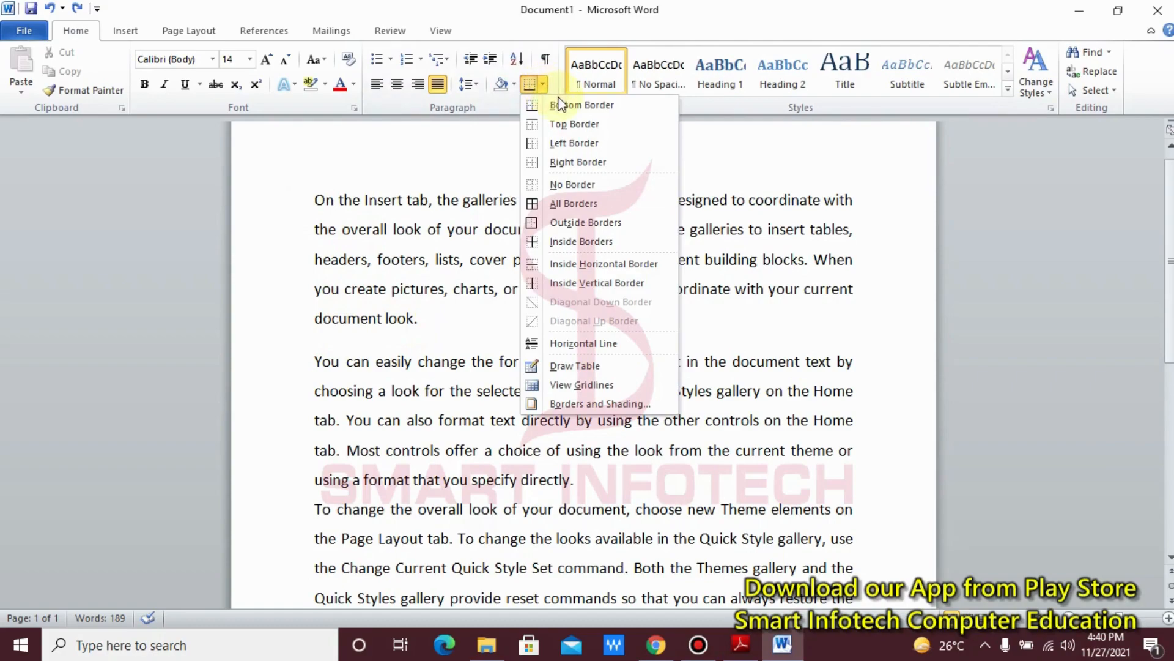
pyautogui.click(584, 106)
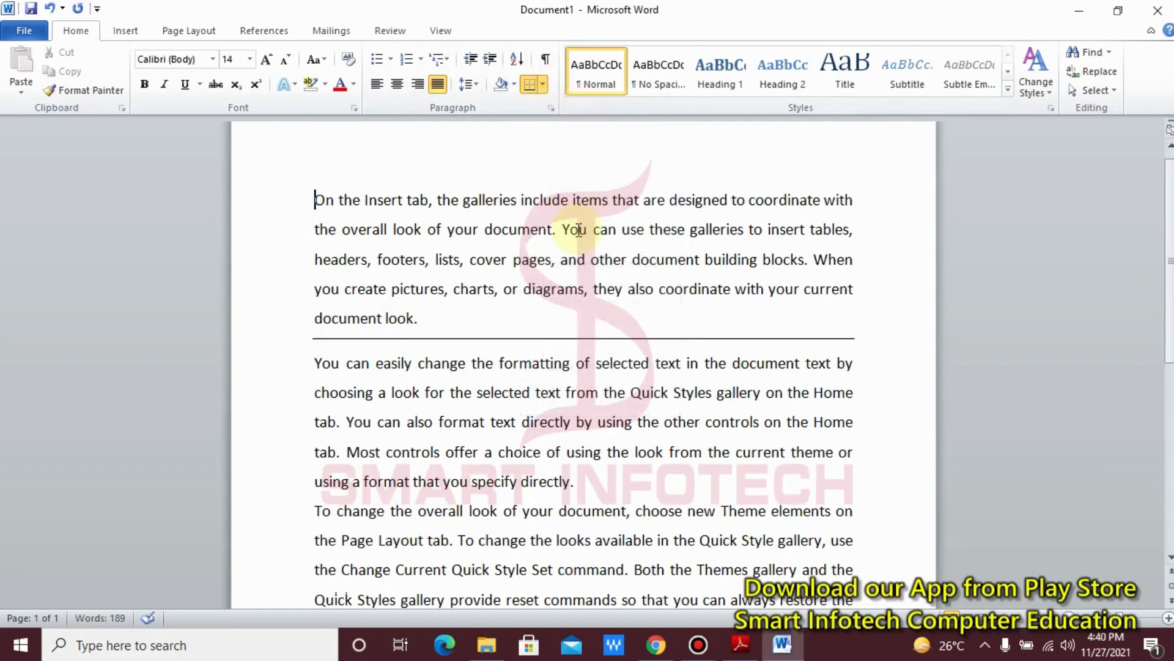
pyautogui.hotkey('ctrl', 'z')
# Step: Try a left border on the first paragraph and undo it
pyautogui.click(544, 85)
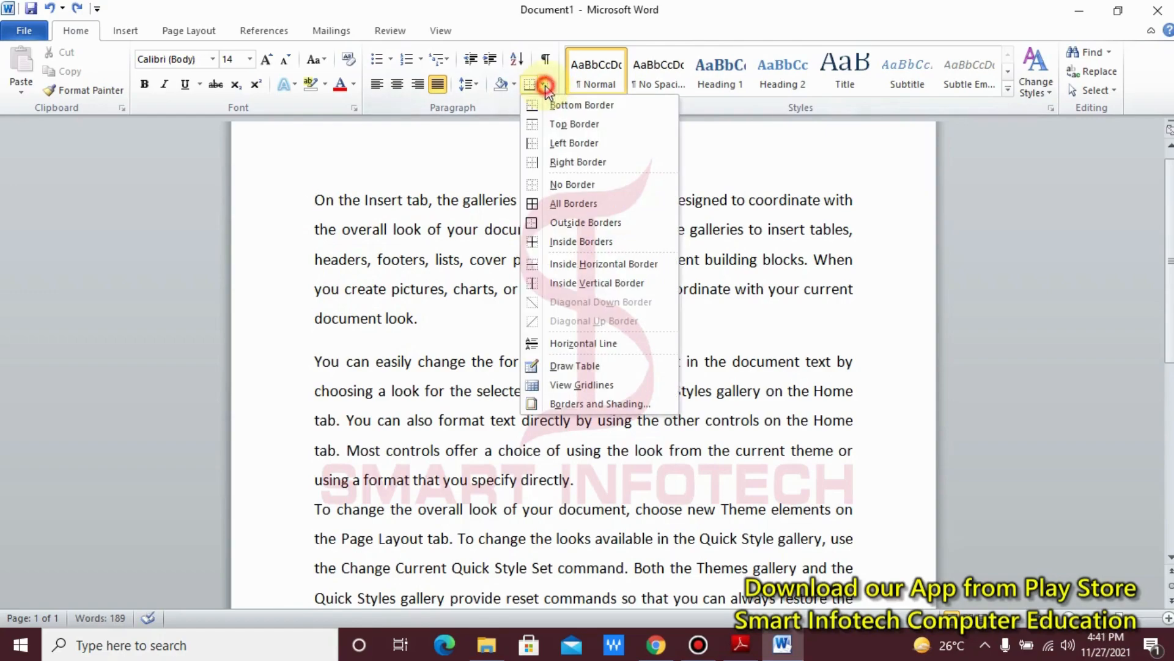
pyautogui.click(570, 145)
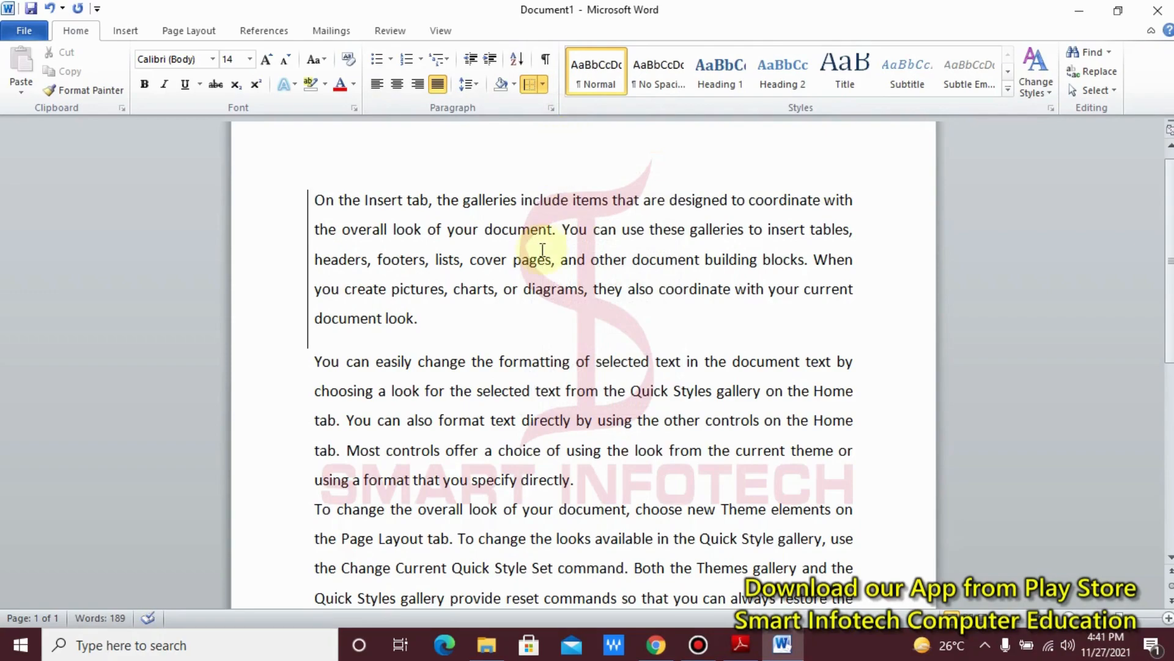
pyautogui.hotkey('ctrl', 'z')
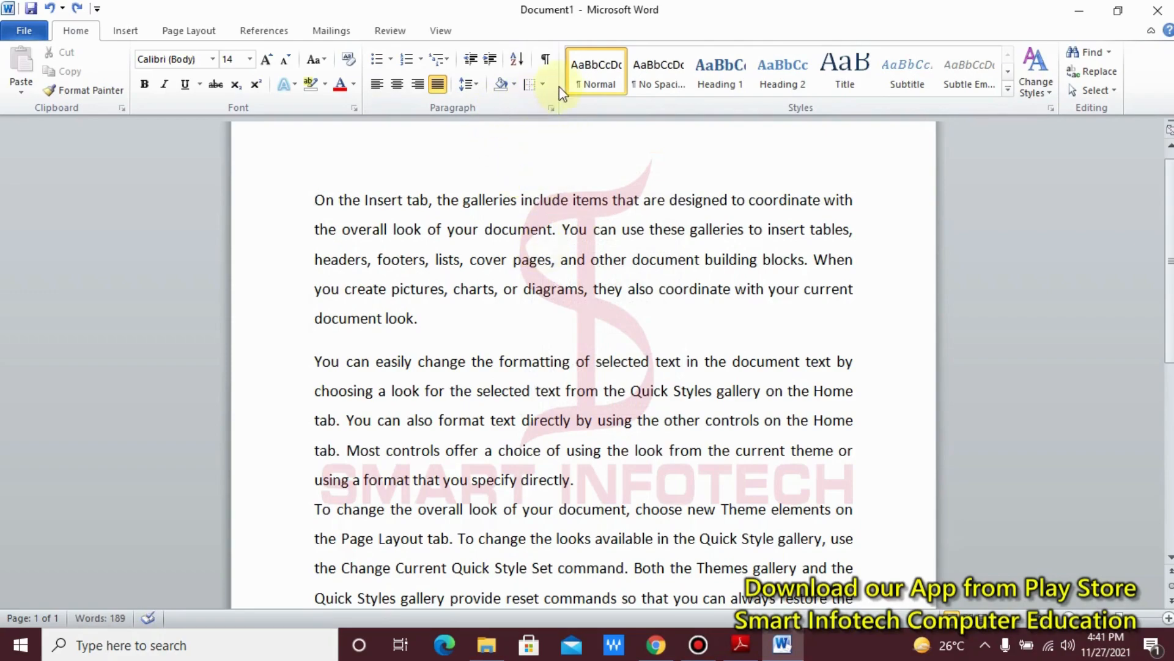
# Step: Try All Borders on the first paragraph, "On the Insert tab...", and remove them with No Border
pyautogui.click(548, 84)
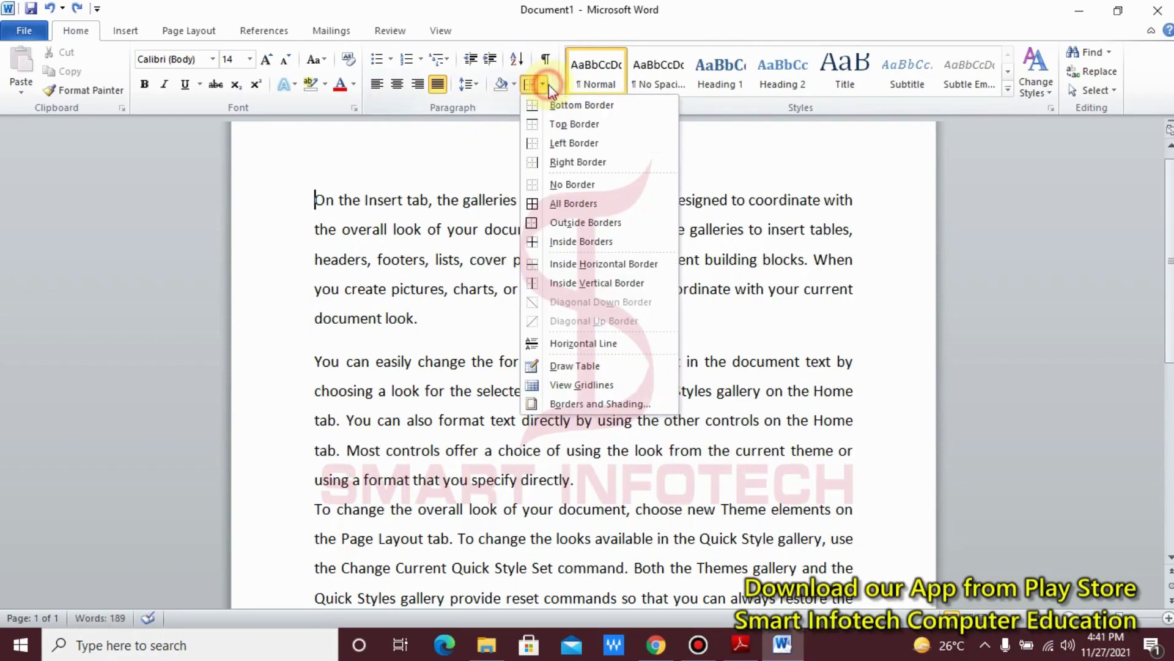
pyautogui.click(574, 203)
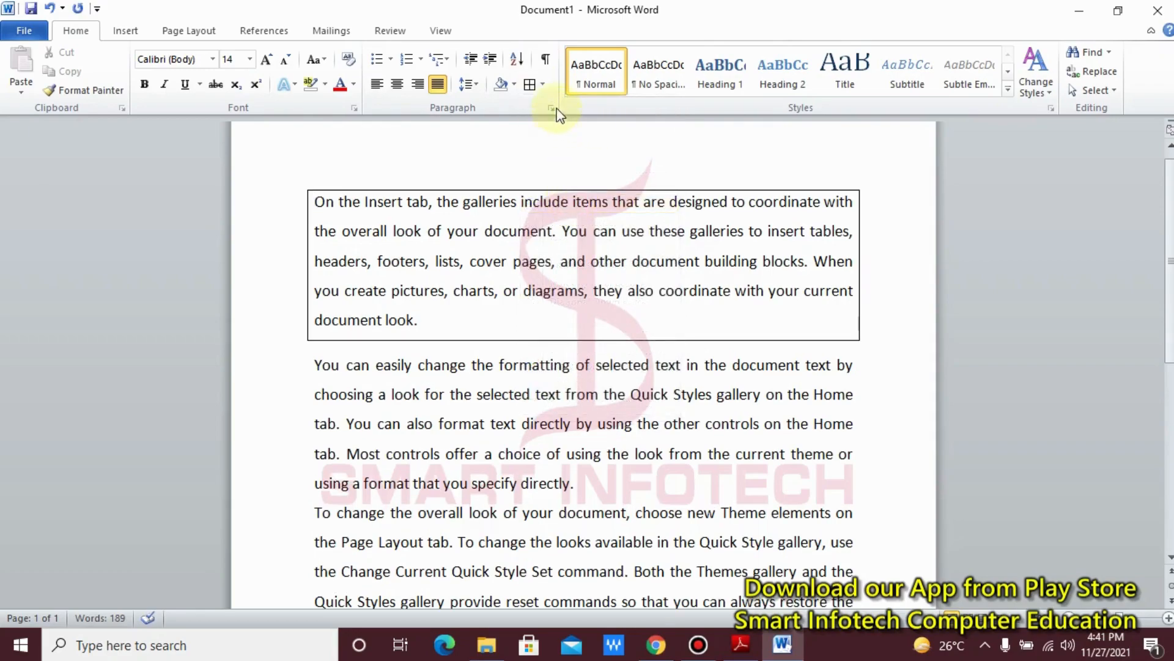
pyautogui.click(544, 83)
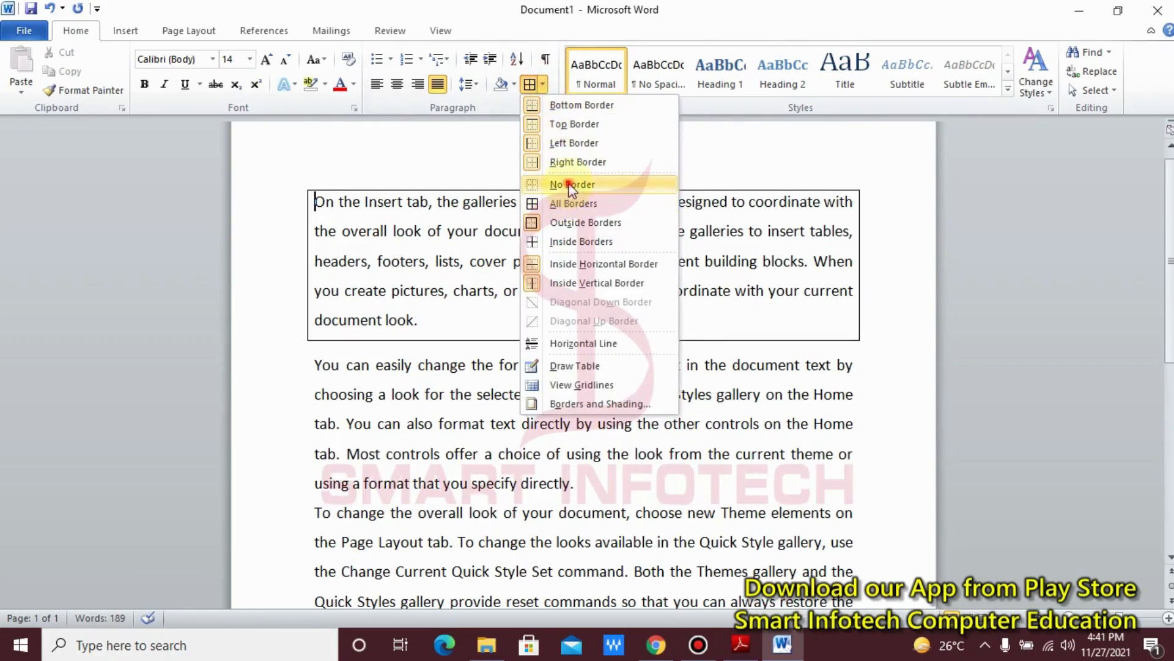
pyautogui.click(570, 183)
# Step: Try Inside Borders on the first paragraph and undo the change
pyautogui.click(543, 86)
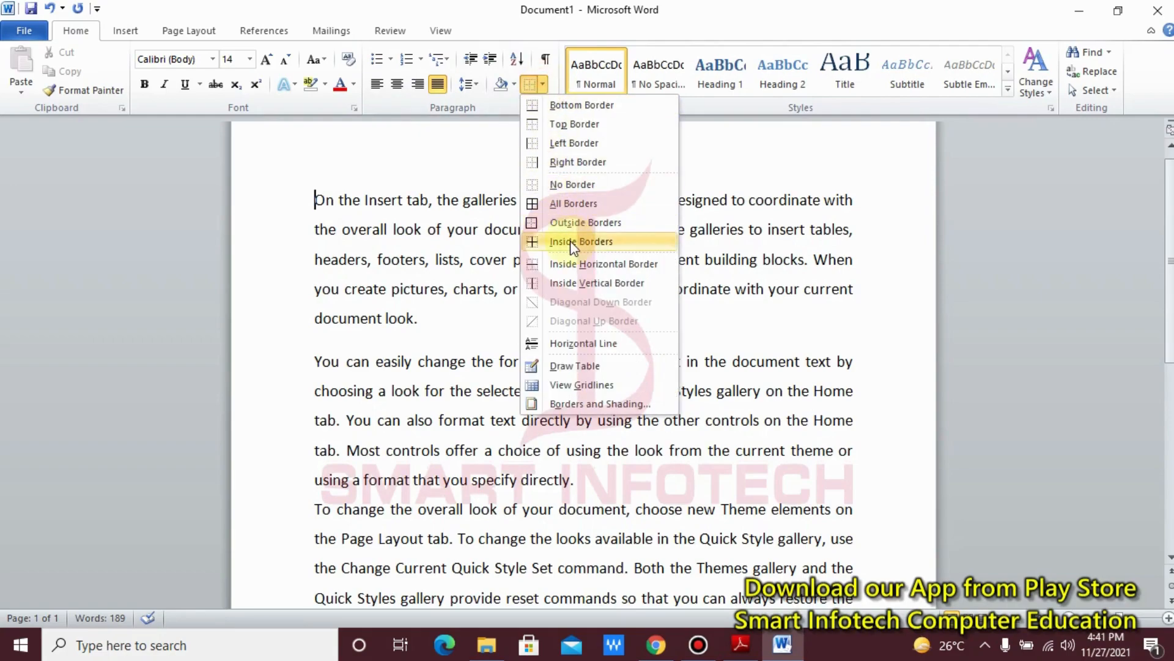
pyautogui.click(603, 243)
pyautogui.hotkey('ctrl', 'z')
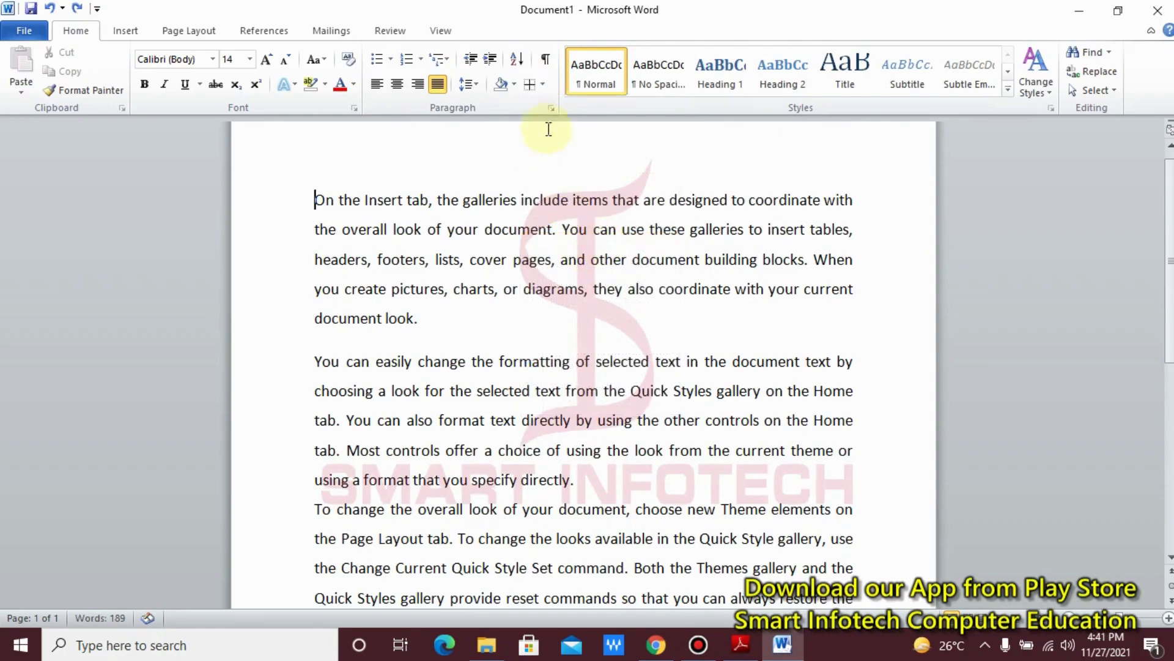
pyautogui.click(545, 86)
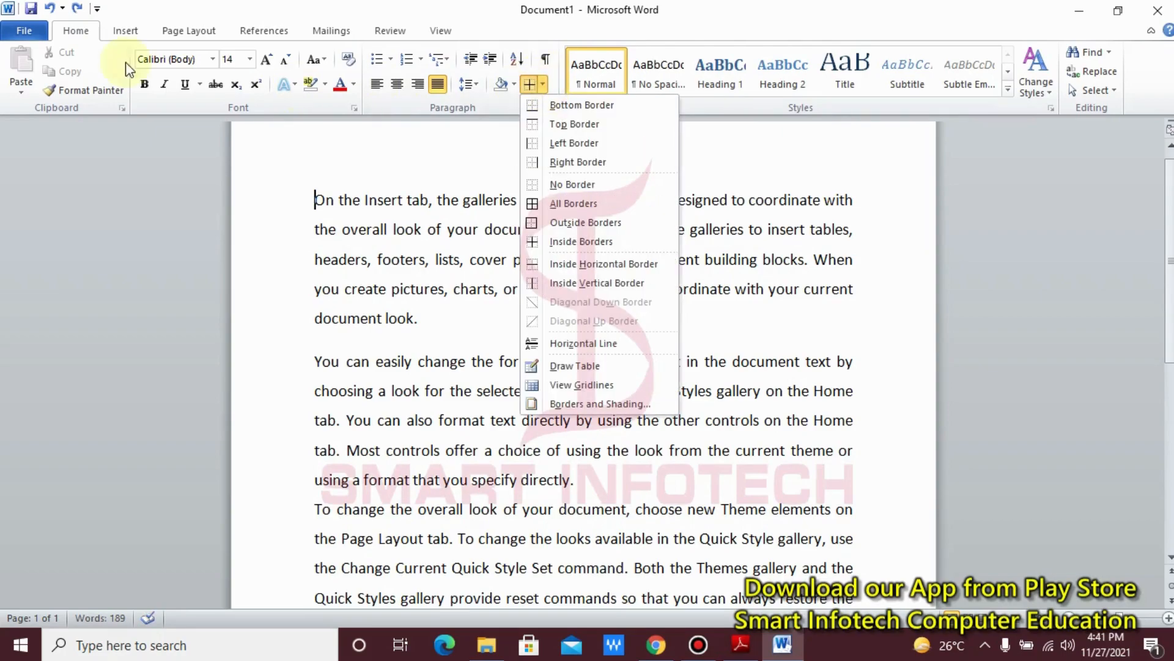
pyautogui.click(116, 30)
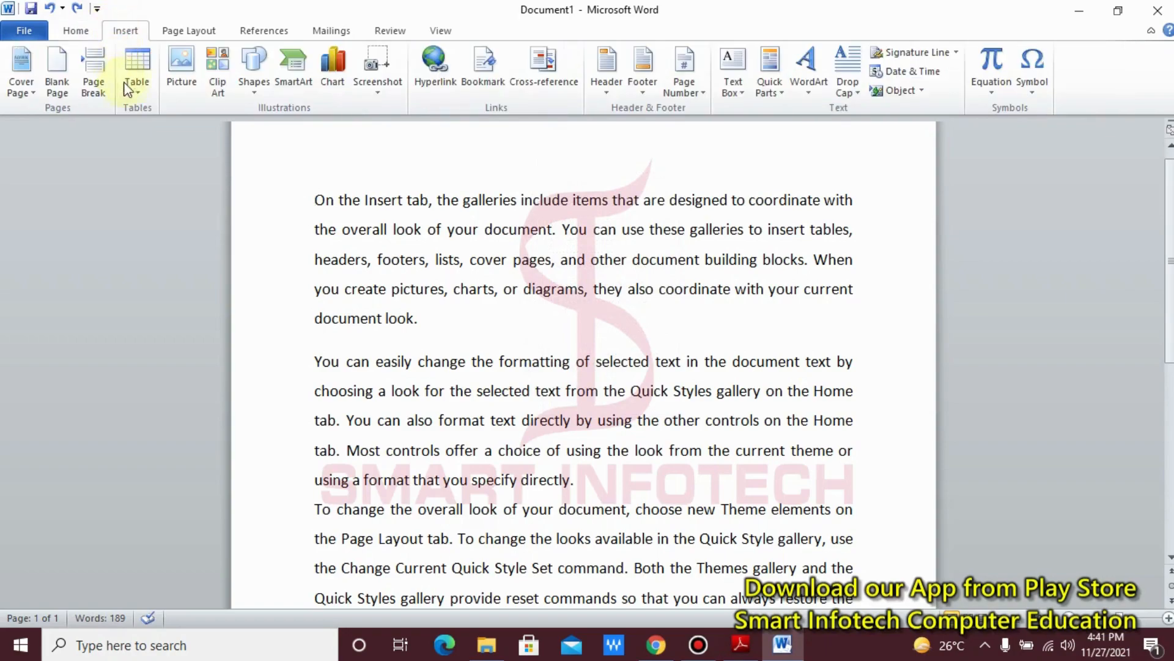
pyautogui.click(76, 30)
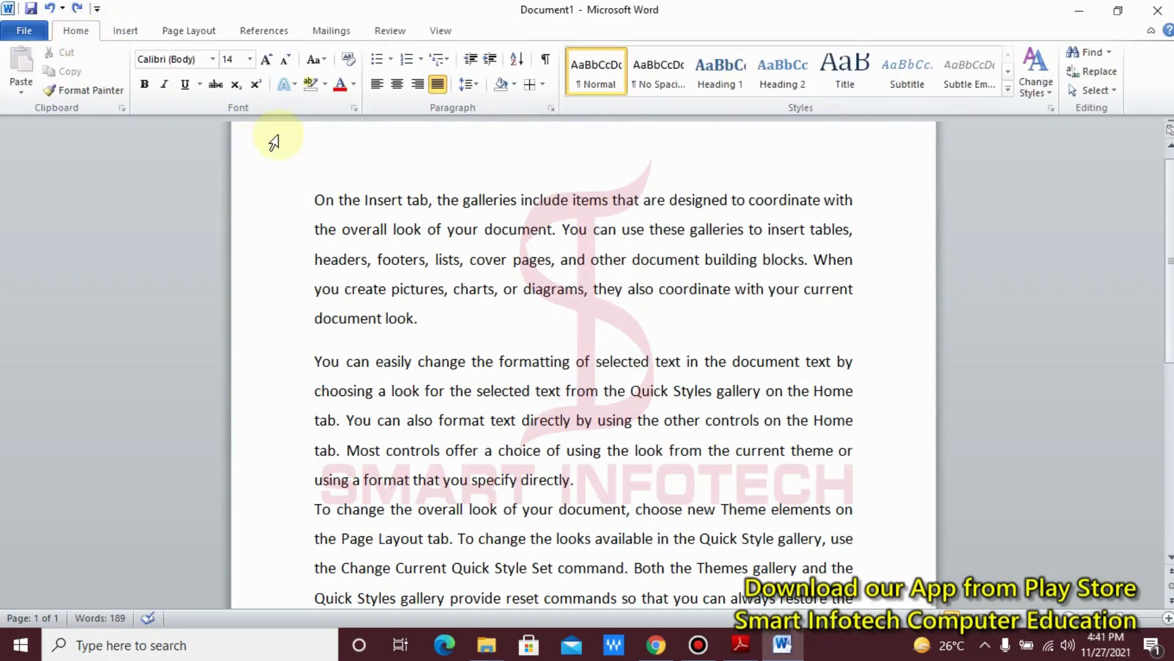
pyautogui.click(543, 84)
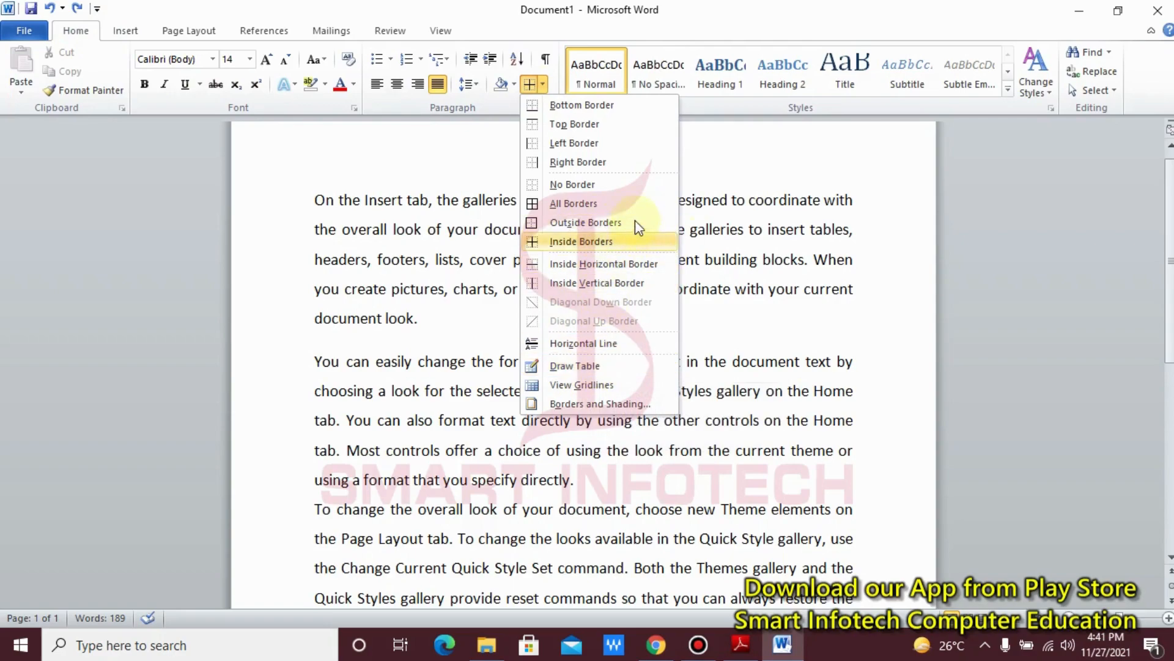
pyautogui.click(126, 31)
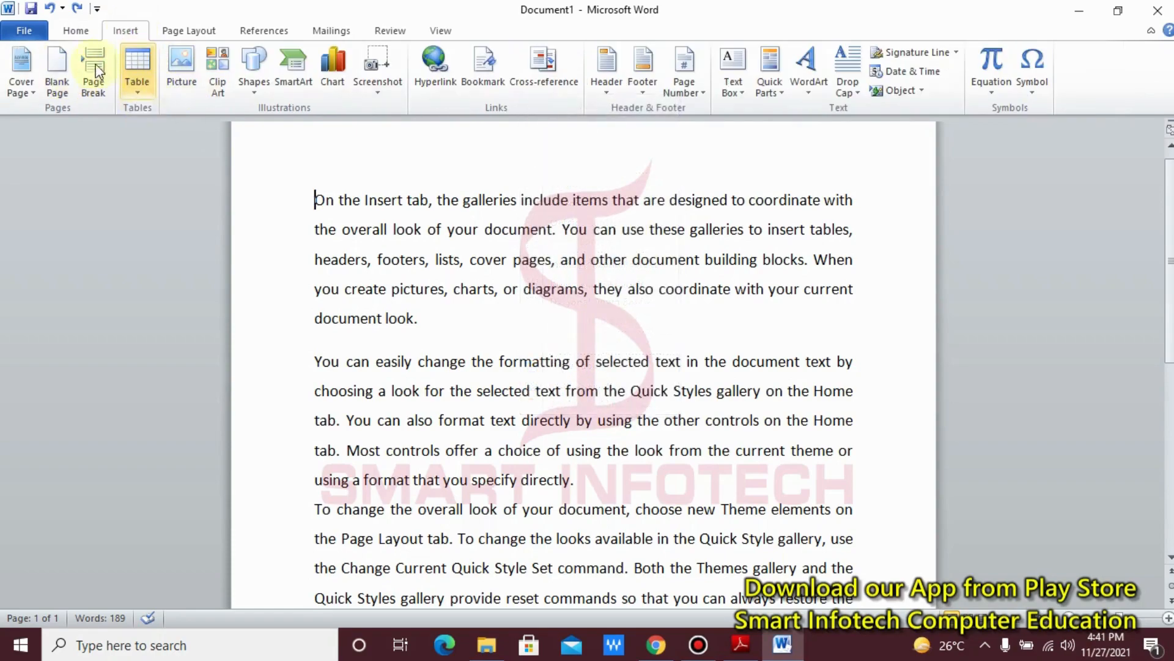
pyautogui.click(76, 30)
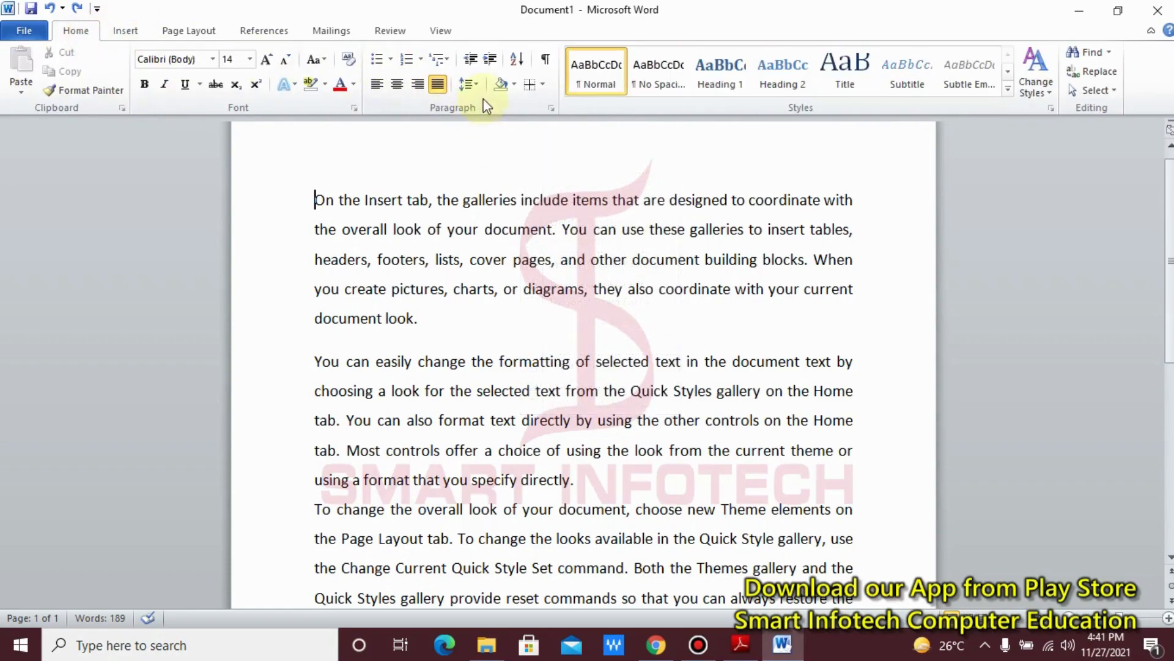
pyautogui.click(543, 84)
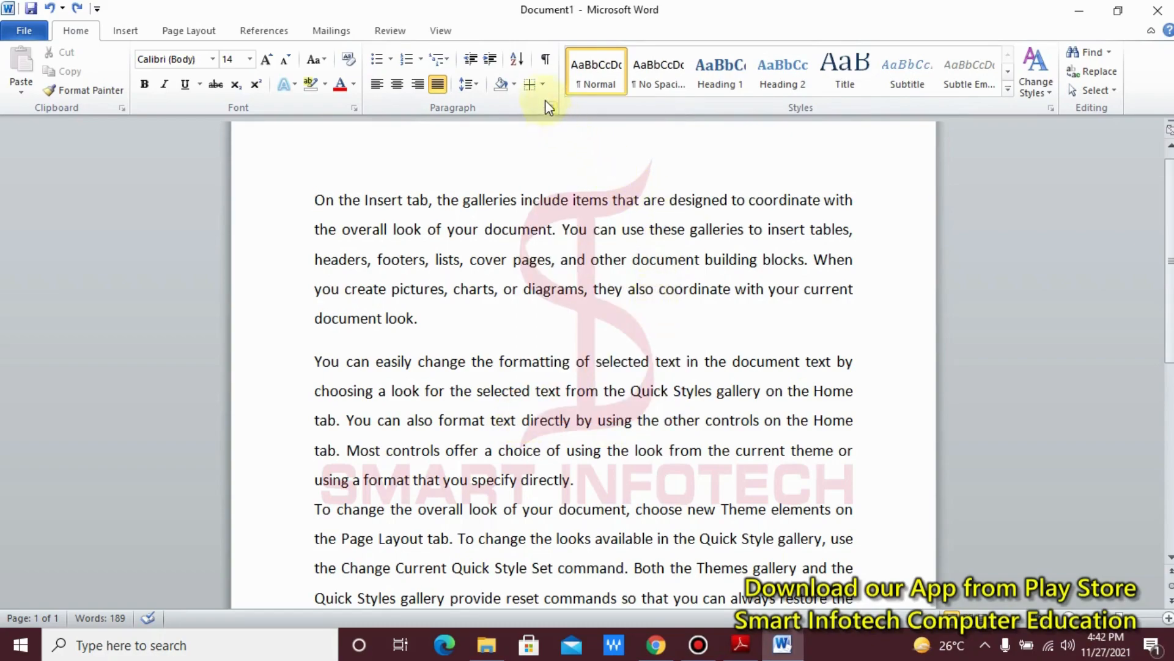
# Step: Open the Borders and Shading dialog for the first paragraph
pyautogui.click(544, 91)
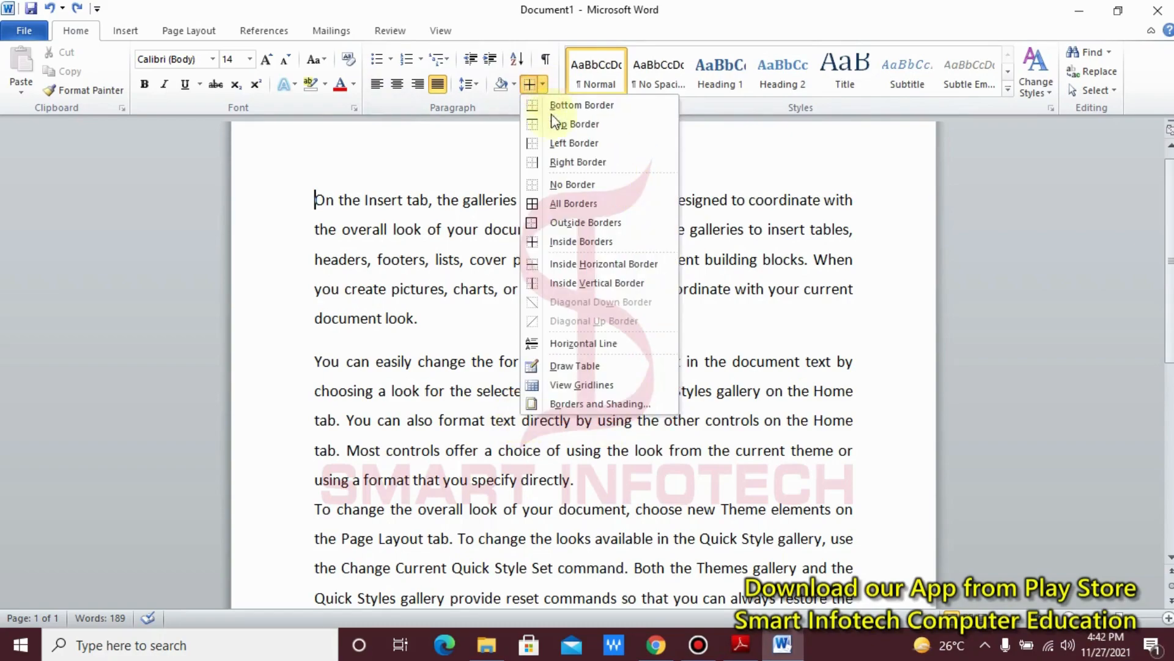
pyautogui.click(612, 402)
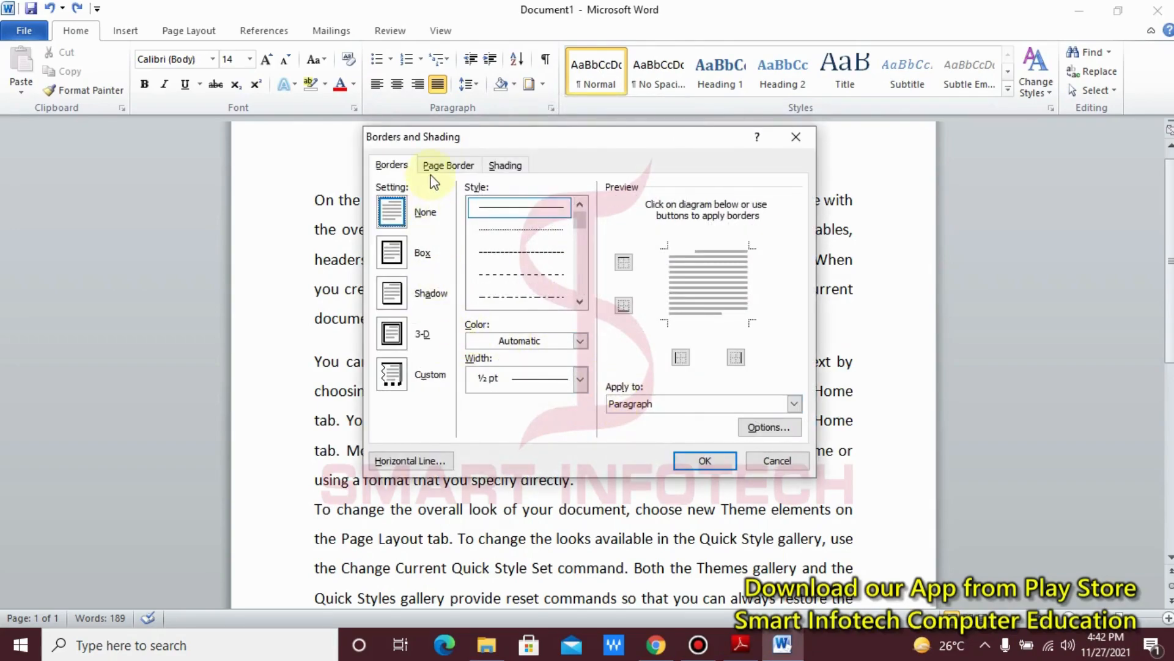
pyautogui.click(389, 167)
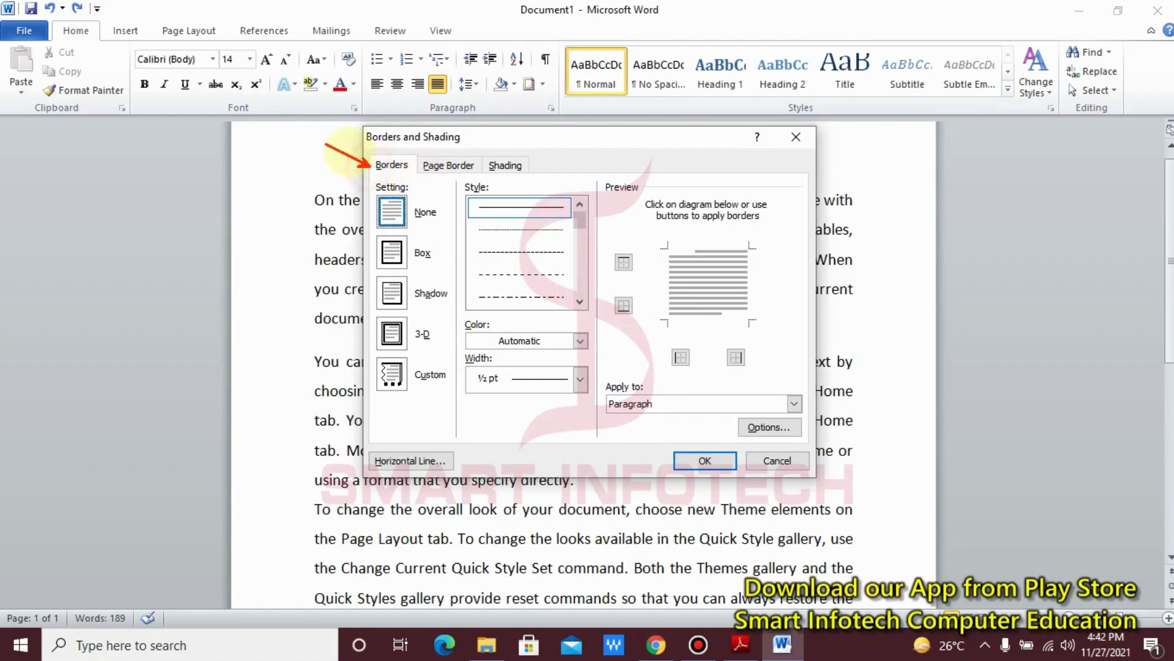
pyautogui.moveTo(475, 160)
pyautogui.mouseDown()
pyautogui.moveTo(524, 124)
pyautogui.moveTo(603, 141)
pyautogui.mouseUp()
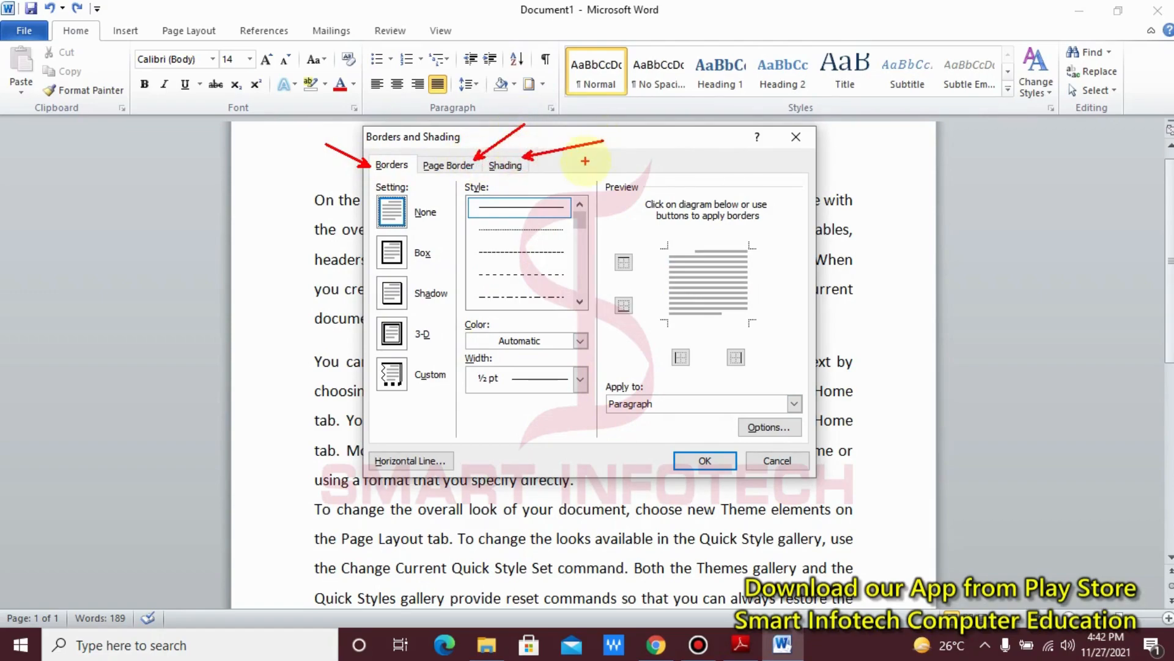
pyautogui.press('Escape')
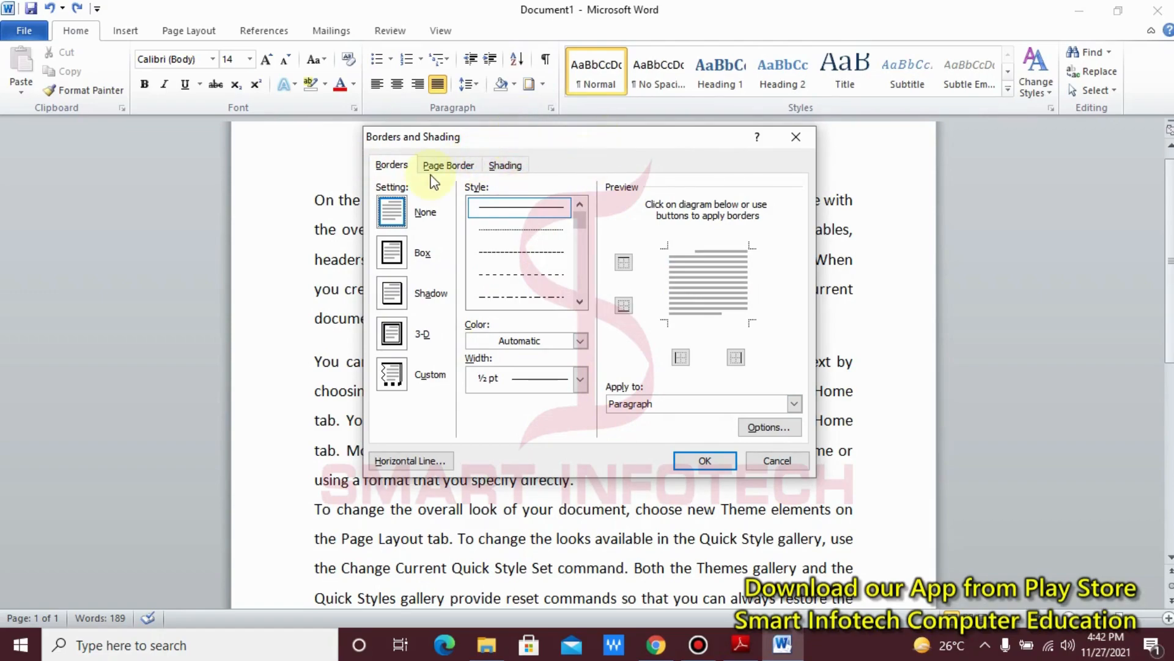
# Step: Try a light olive green shading fill for the paragraph and reset the fill to No Color
pyautogui.click(506, 165)
pyautogui.click(475, 207)
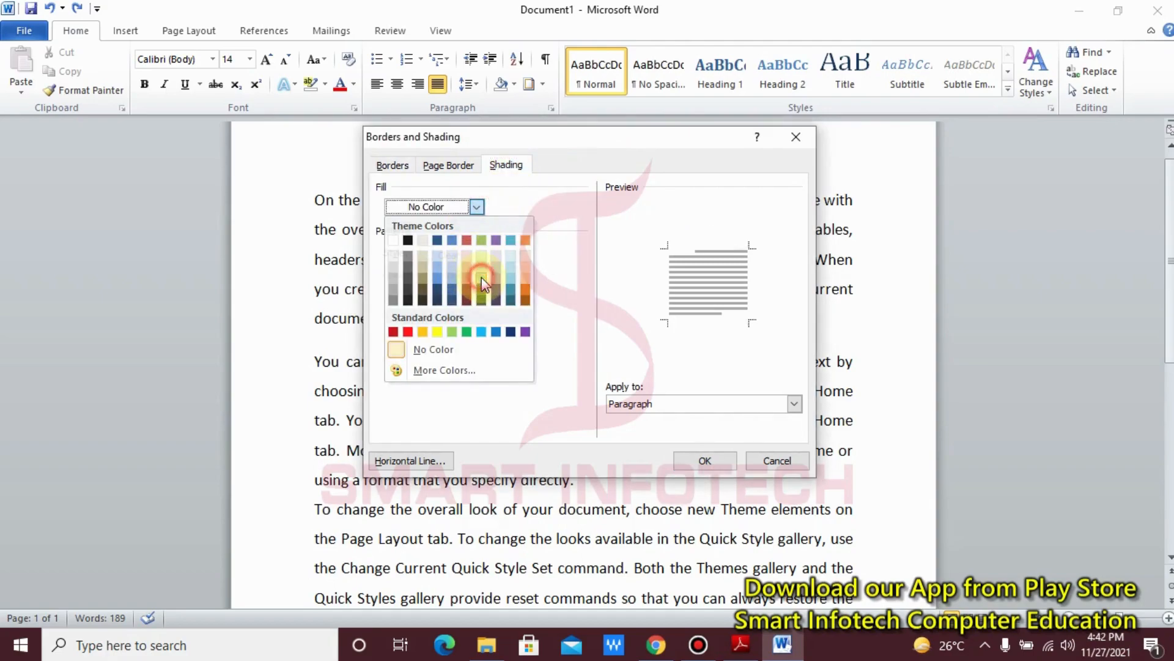
pyautogui.click(481, 278)
pyautogui.click(428, 209)
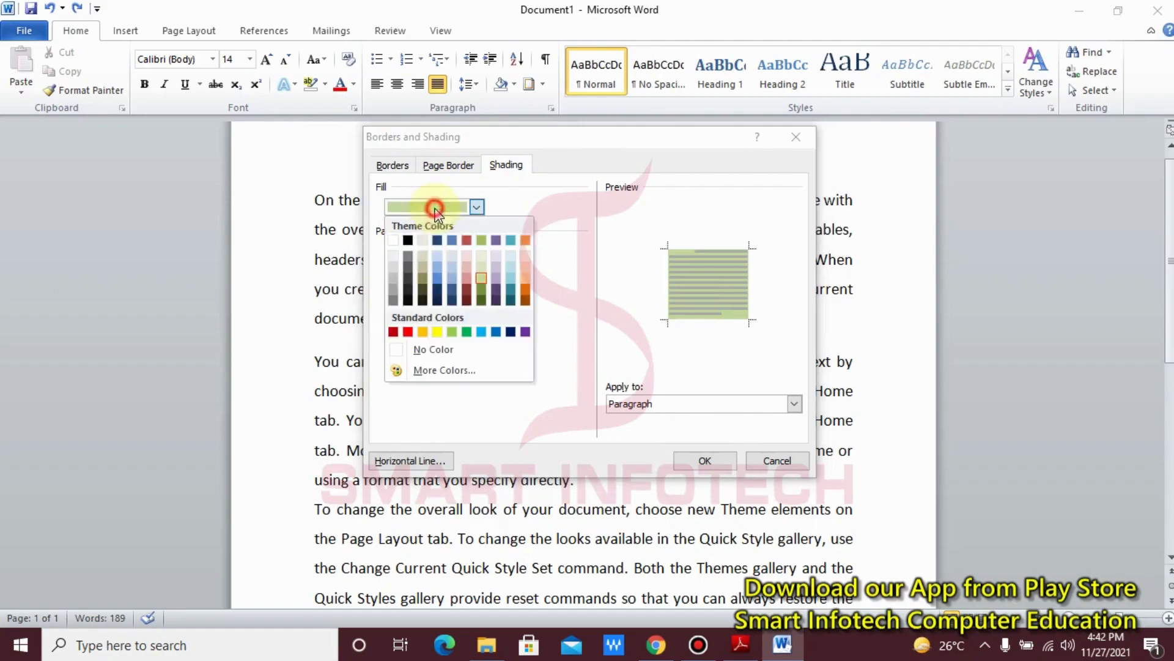
pyautogui.click(446, 348)
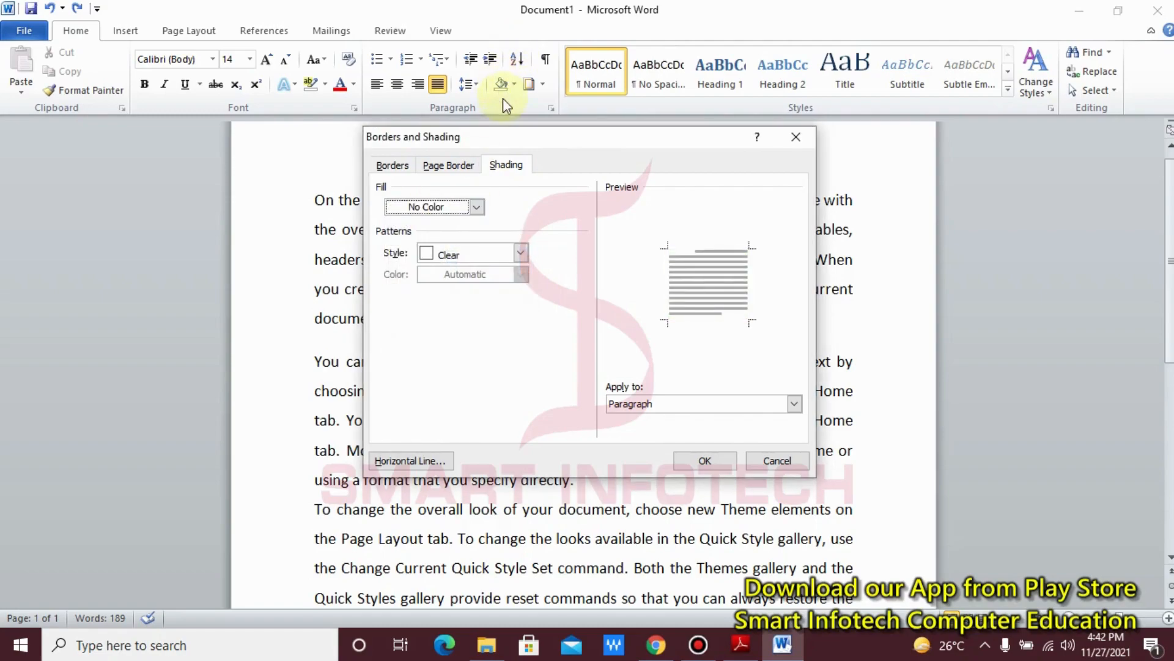
# Step: Review the paragraph border settings and close the Borders and Shading dialog without applying anything
pyautogui.click(390, 166)
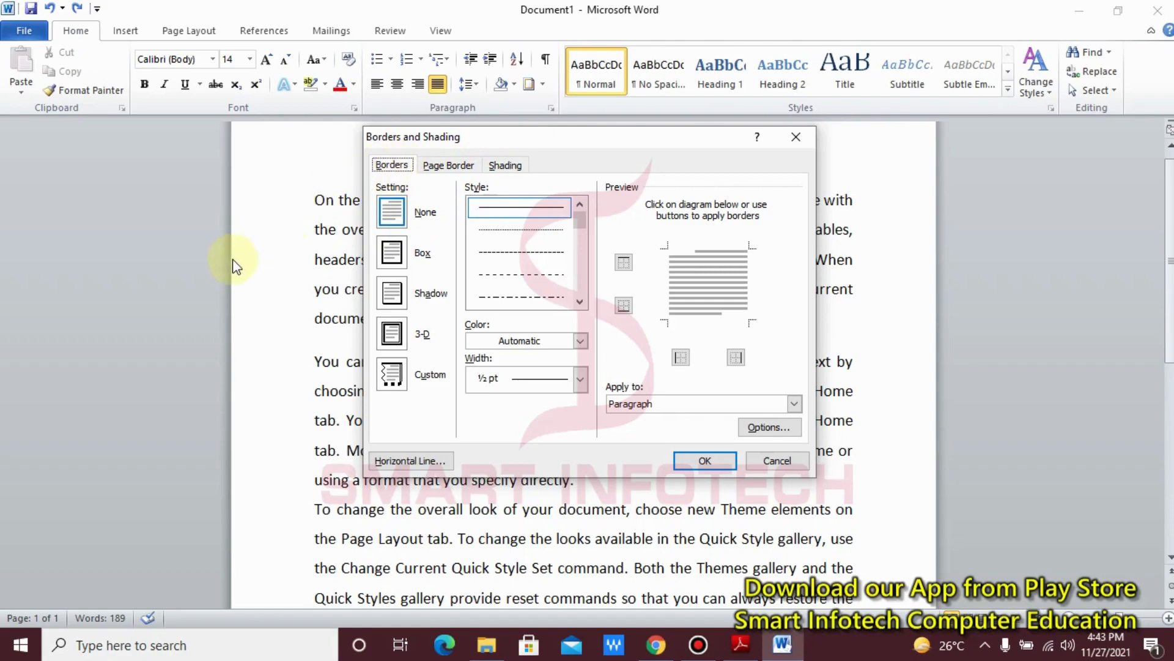
pyautogui.moveTo(53, 168)
pyautogui.mouseDown()
pyautogui.moveTo(147, 263)
pyautogui.moveTo(238, 476)
pyautogui.moveTo(282, 458)
pyautogui.mouseUp()
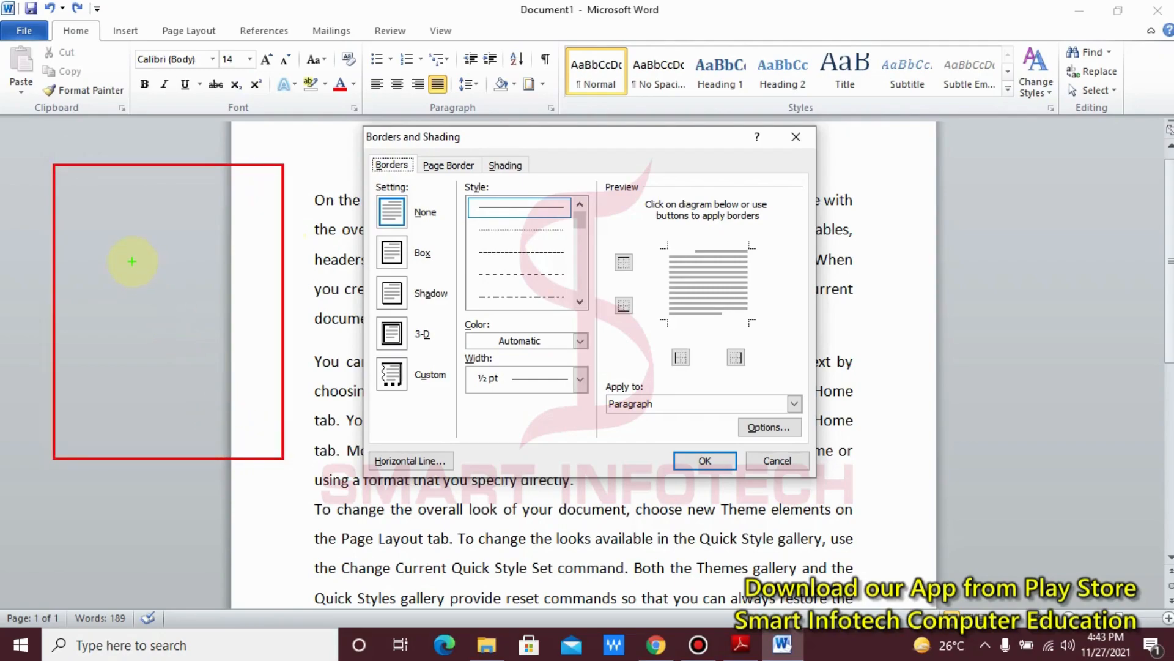
pyautogui.moveTo(87, 209)
pyautogui.mouseDown()
pyautogui.moveTo(173, 262)
pyautogui.moveTo(252, 282)
pyautogui.mouseUp()
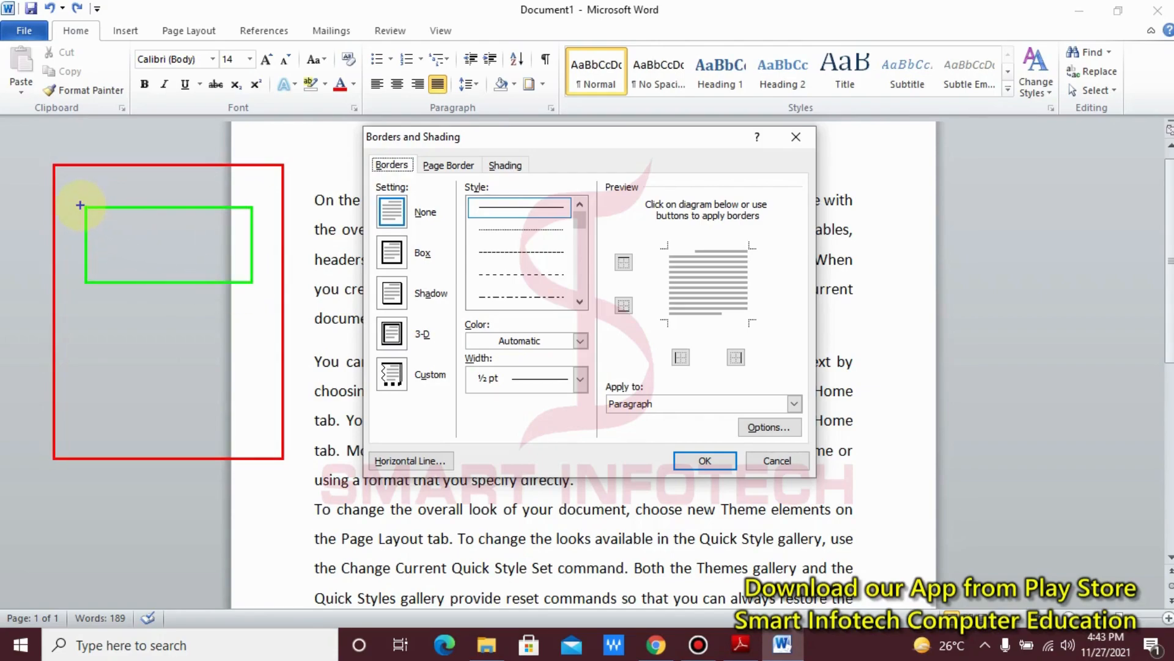
pyautogui.moveTo(77, 199); pyautogui.dragTo(260, 293)
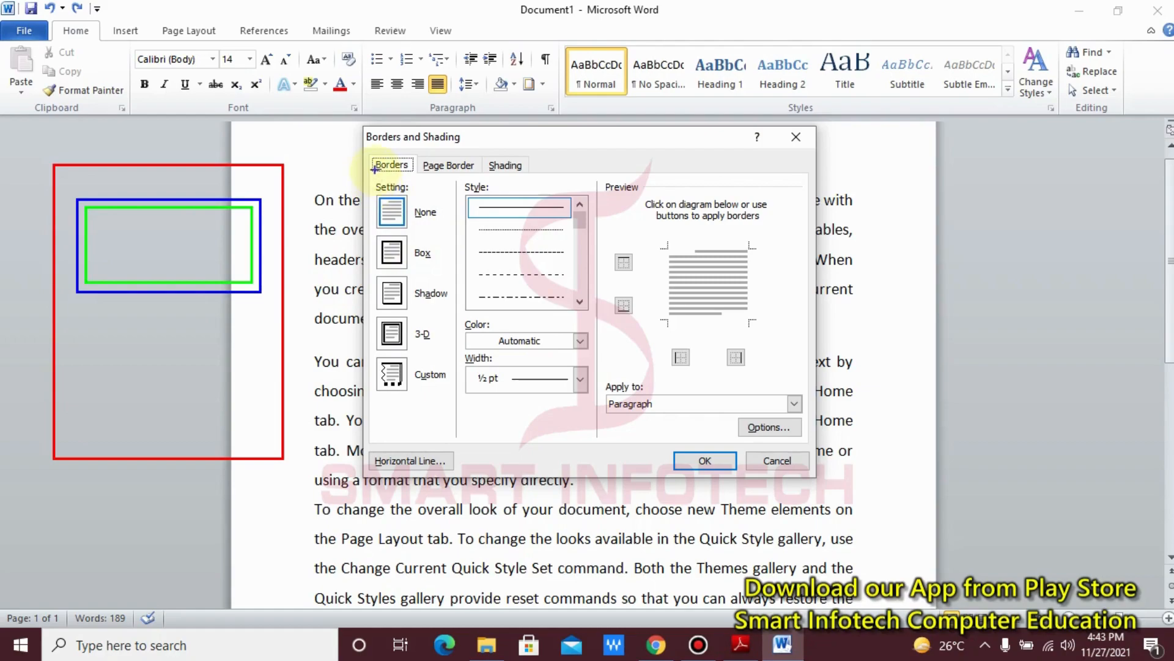
pyautogui.moveTo(371, 169); pyautogui.dragTo(345, 142)
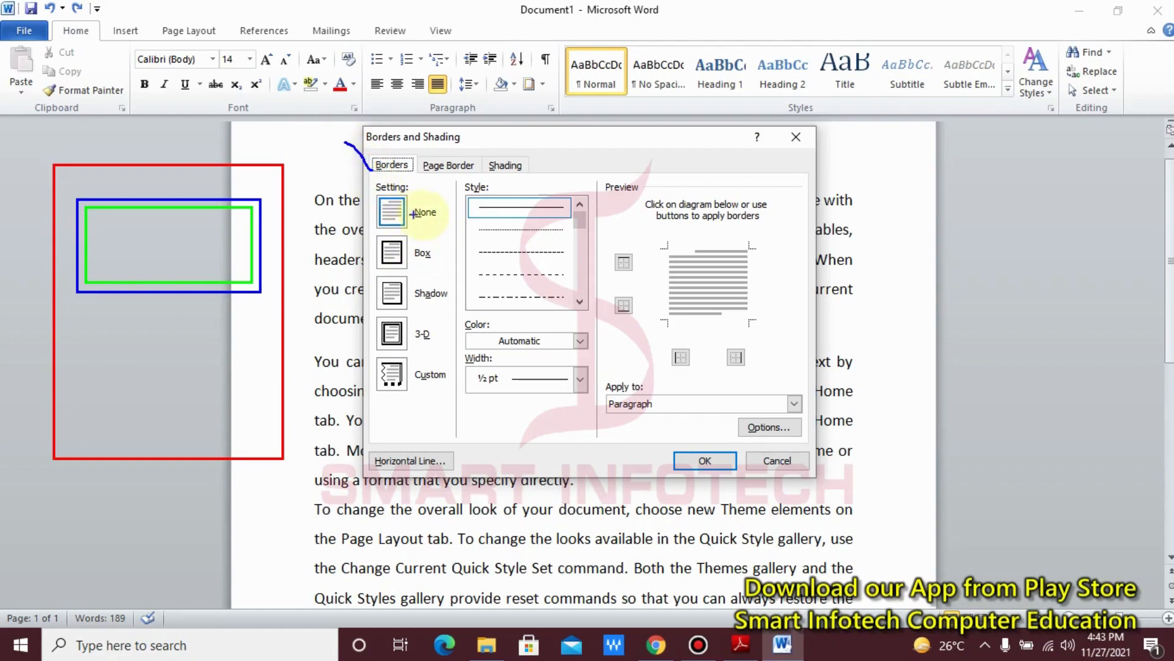
pyautogui.moveTo(64, 182)
pyautogui.mouseDown()
pyautogui.moveTo(233, 317)
pyautogui.moveTo(272, 444)
pyautogui.mouseUp()
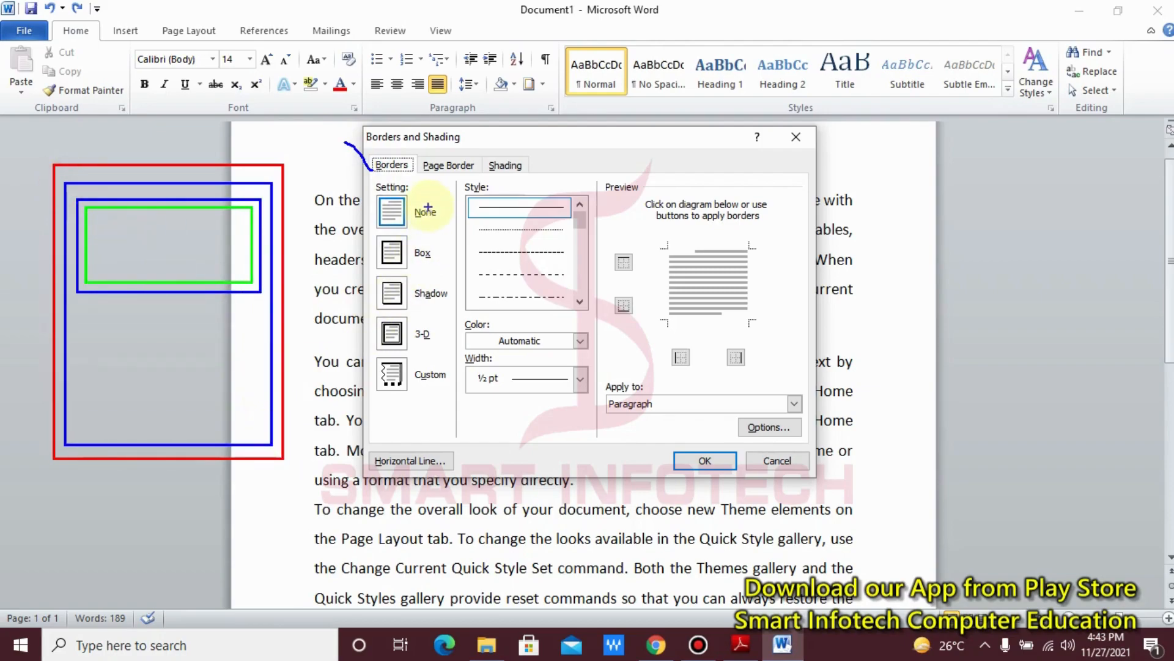
pyautogui.moveTo(477, 160); pyautogui.dragTo(509, 138)
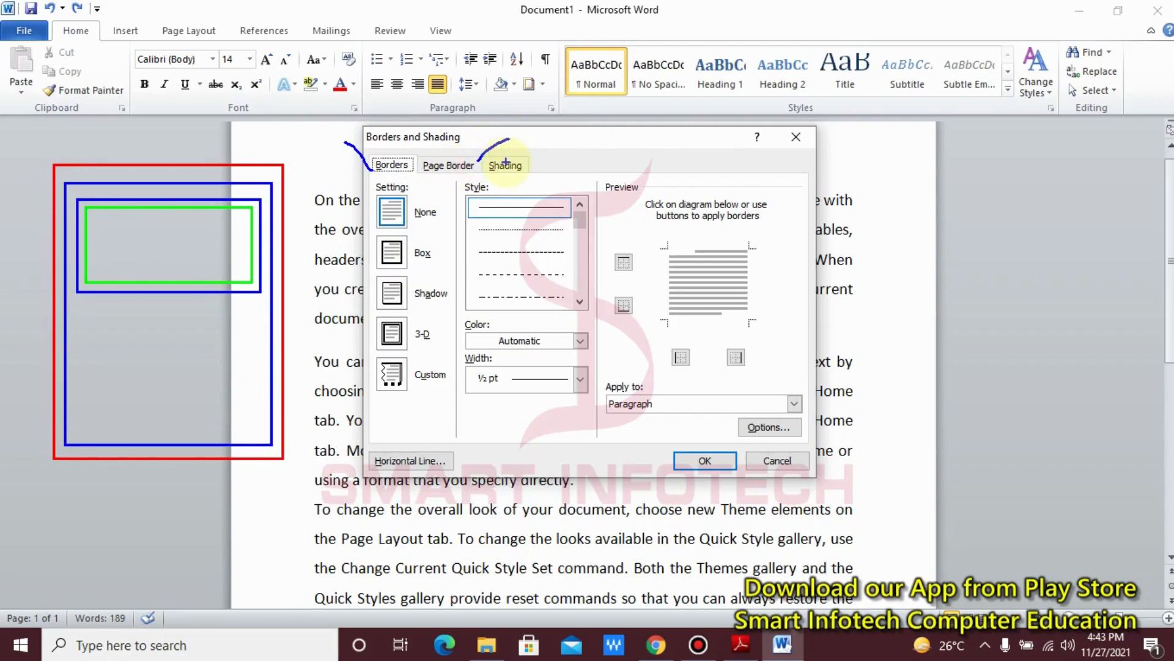
pyautogui.press('Escape')
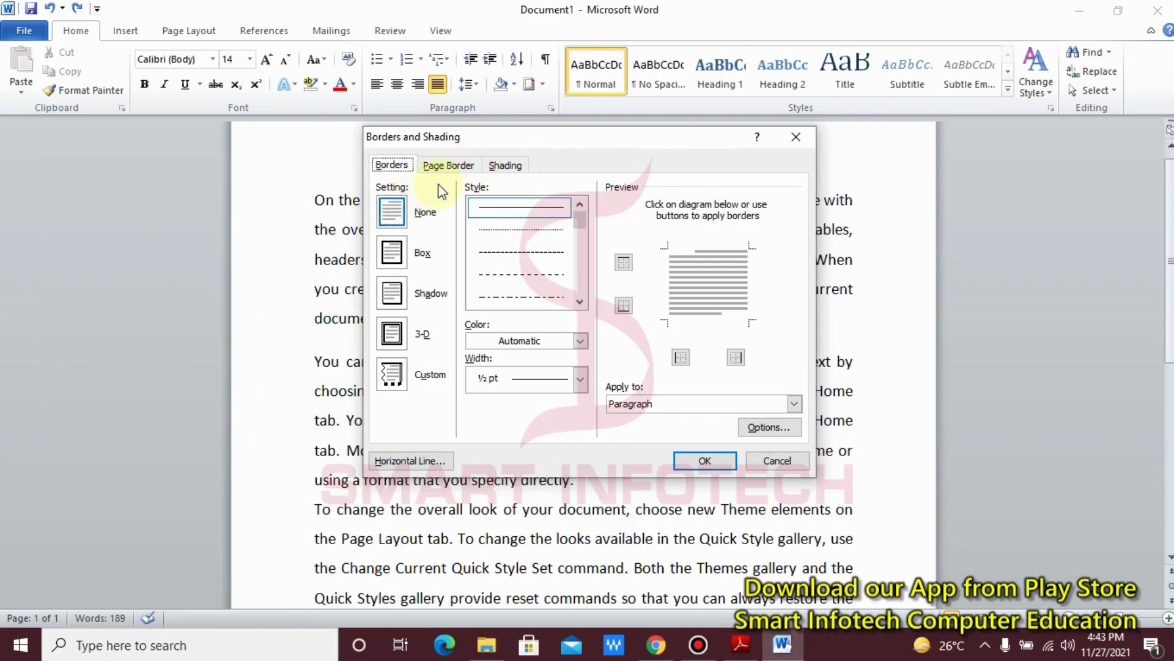
pyautogui.click(796, 137)
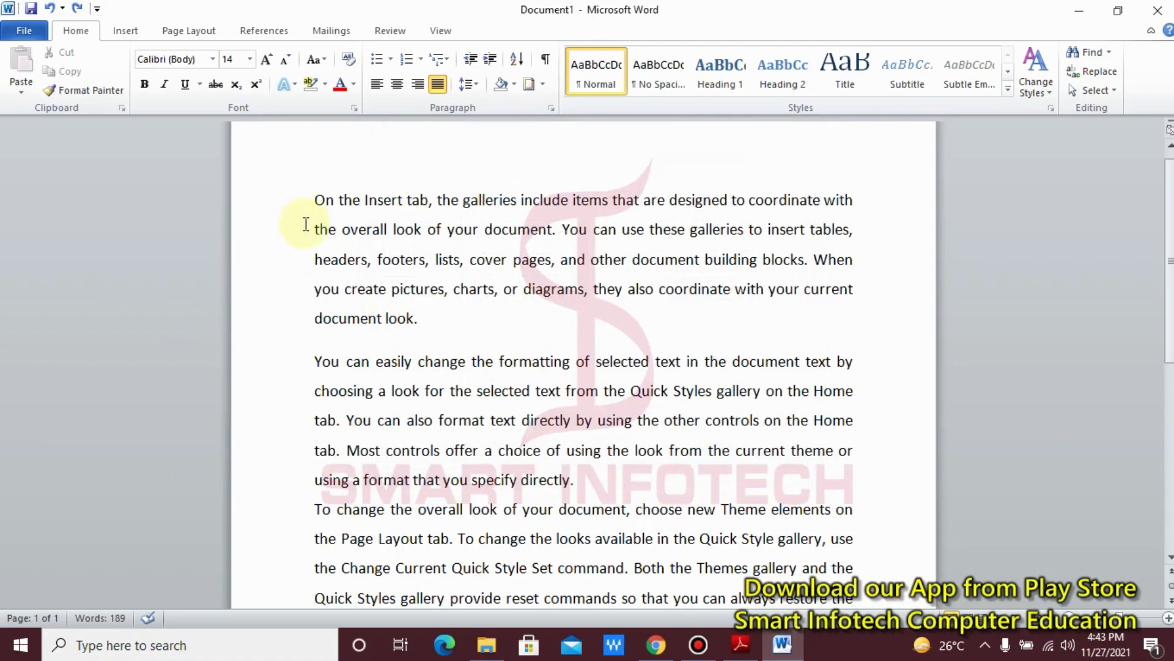
# Step: Try inserting the dot-ended decorative horizontal line above the first paragraph from the Borders and Shading dialog, and undo it
pyautogui.click(317, 366)
pyautogui.click(319, 200)
pyautogui.click(525, 87)
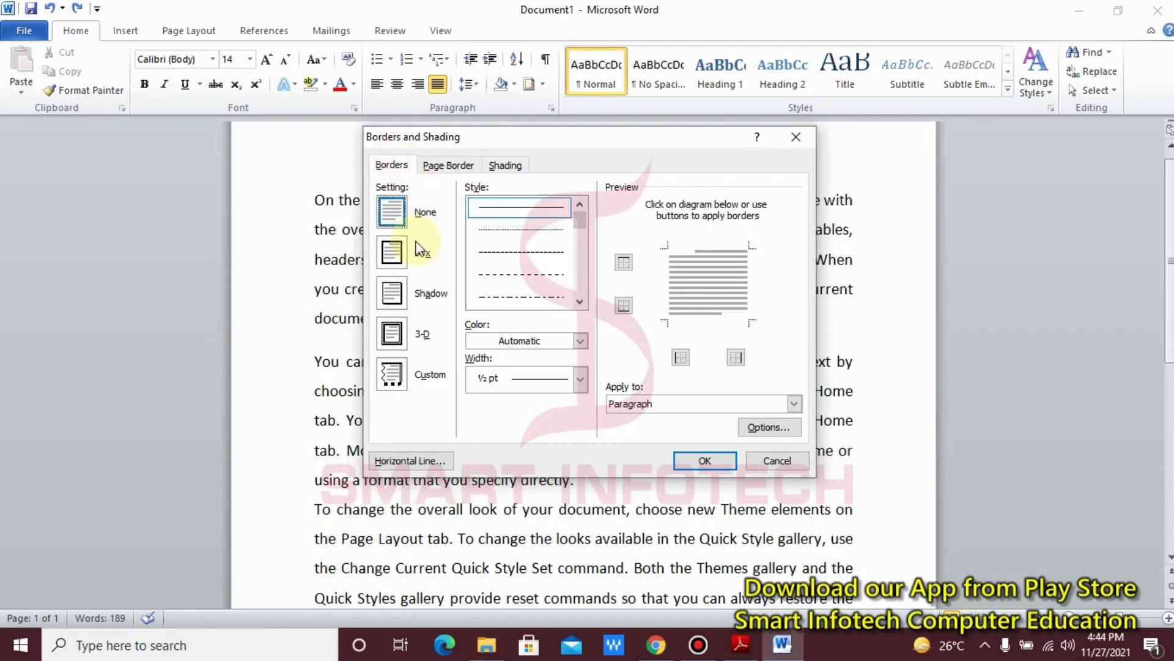
pyautogui.click(436, 465)
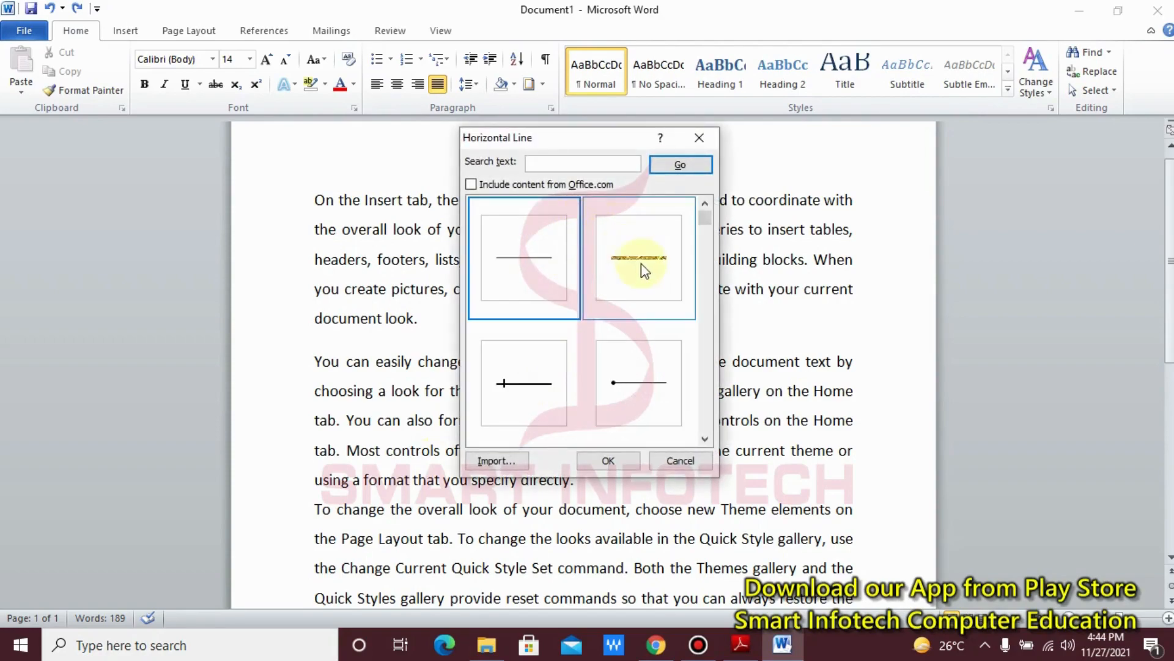
pyautogui.click(621, 385)
pyautogui.click(611, 459)
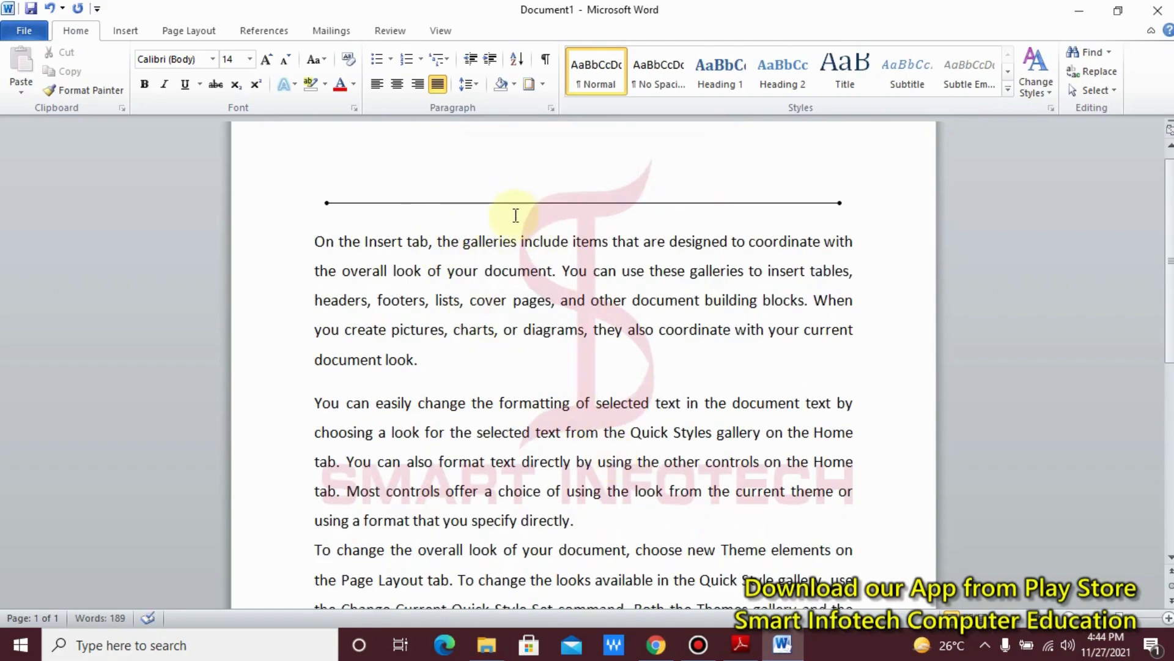
pyautogui.hotkey('ctrl', 'z')
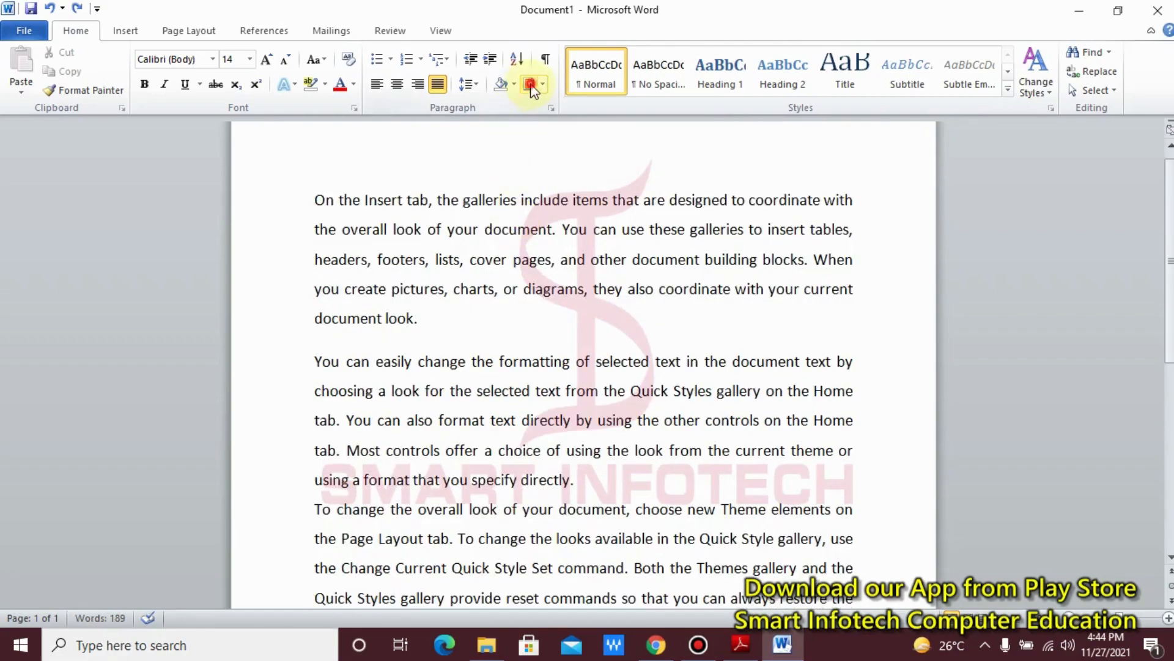
# Step: Choose a Box border with the double-line style for the first paragraph in the Borders and Shading dialog
pyautogui.click(530, 86)
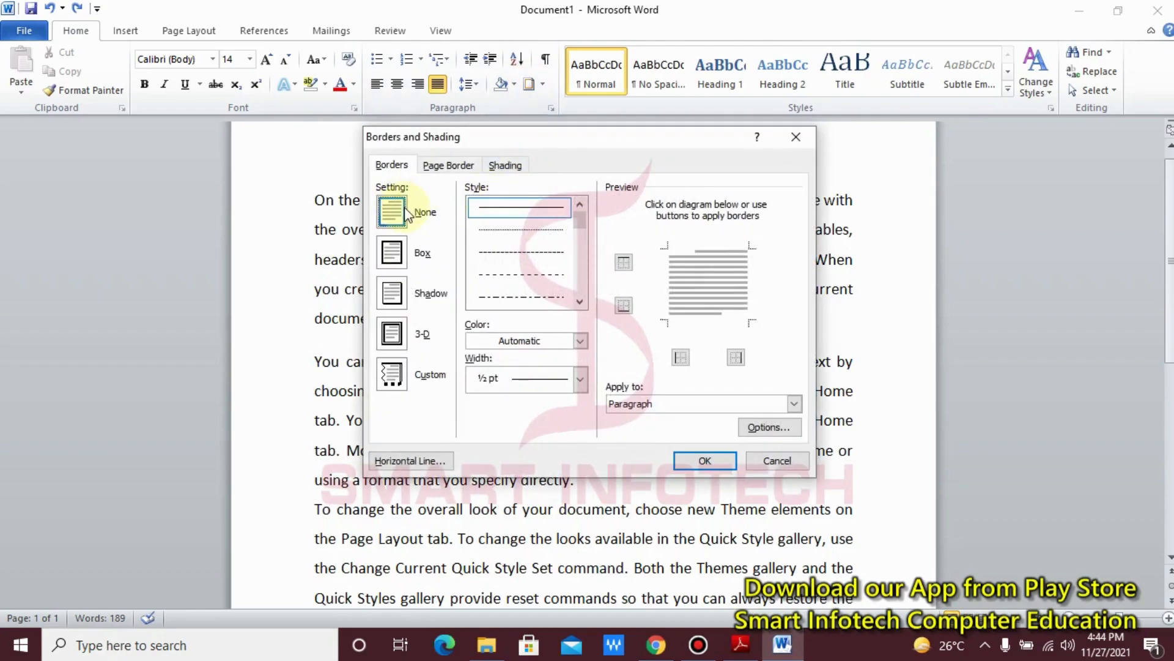
pyautogui.click(392, 254)
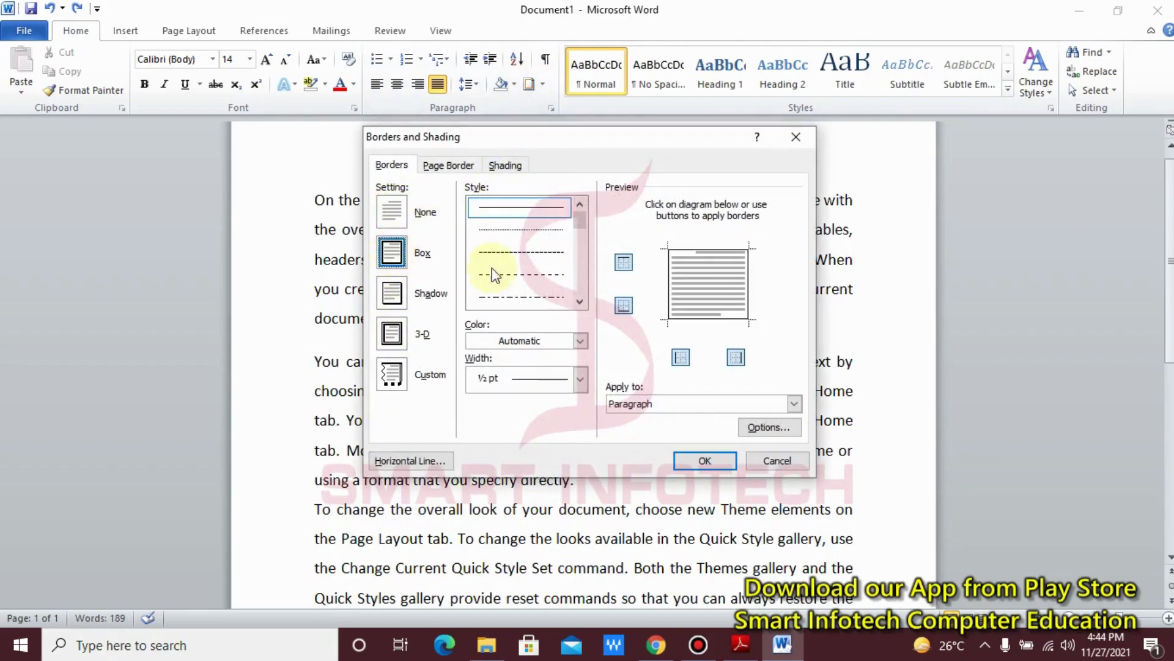
pyautogui.click(581, 302)
pyautogui.click(581, 303)
pyautogui.click(581, 303)
pyautogui.click(581, 303)
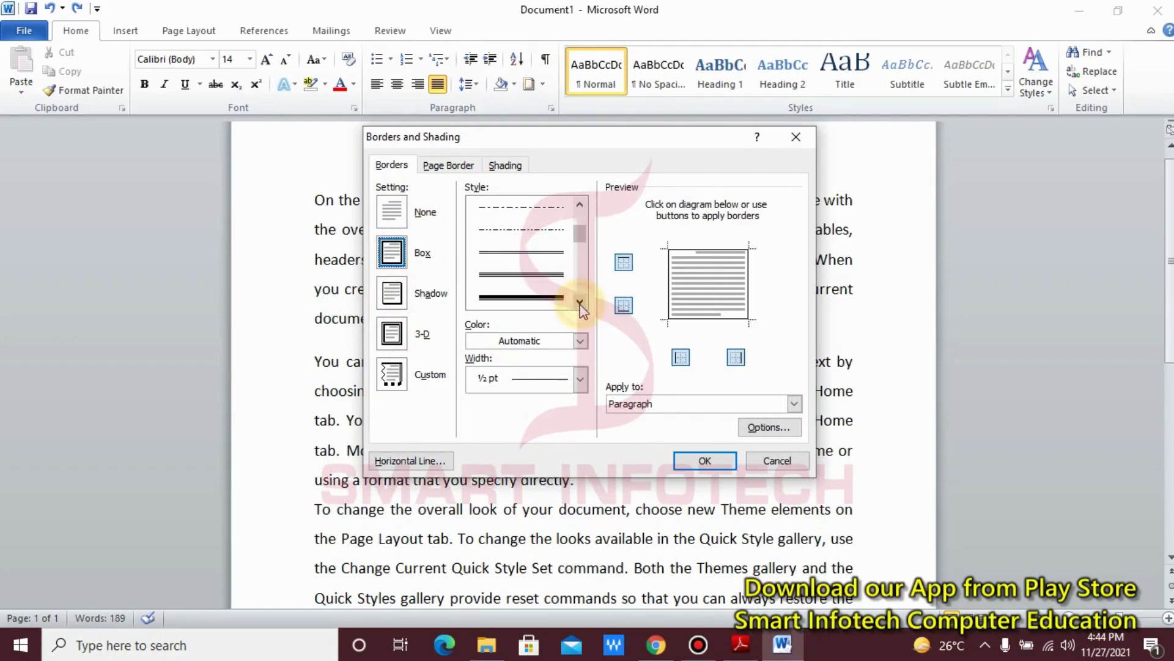
pyautogui.click(549, 257)
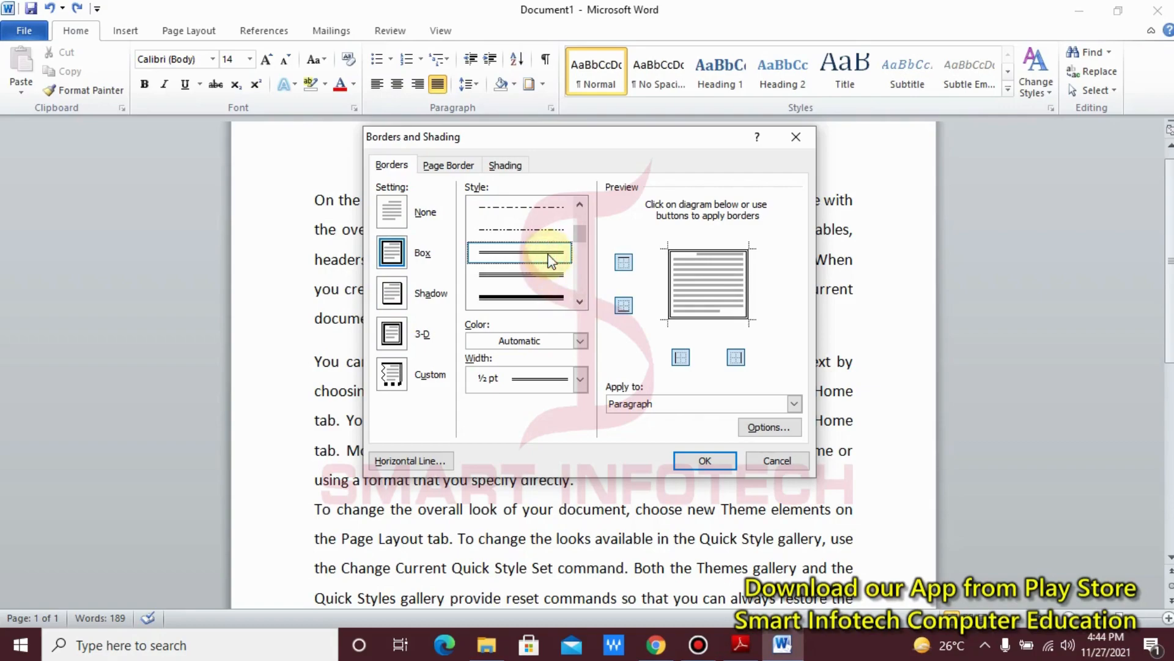
# Step: Set the paragraph border's color to standard purple and its width to 1 ½ pt, and apply it
pyautogui.click(577, 339)
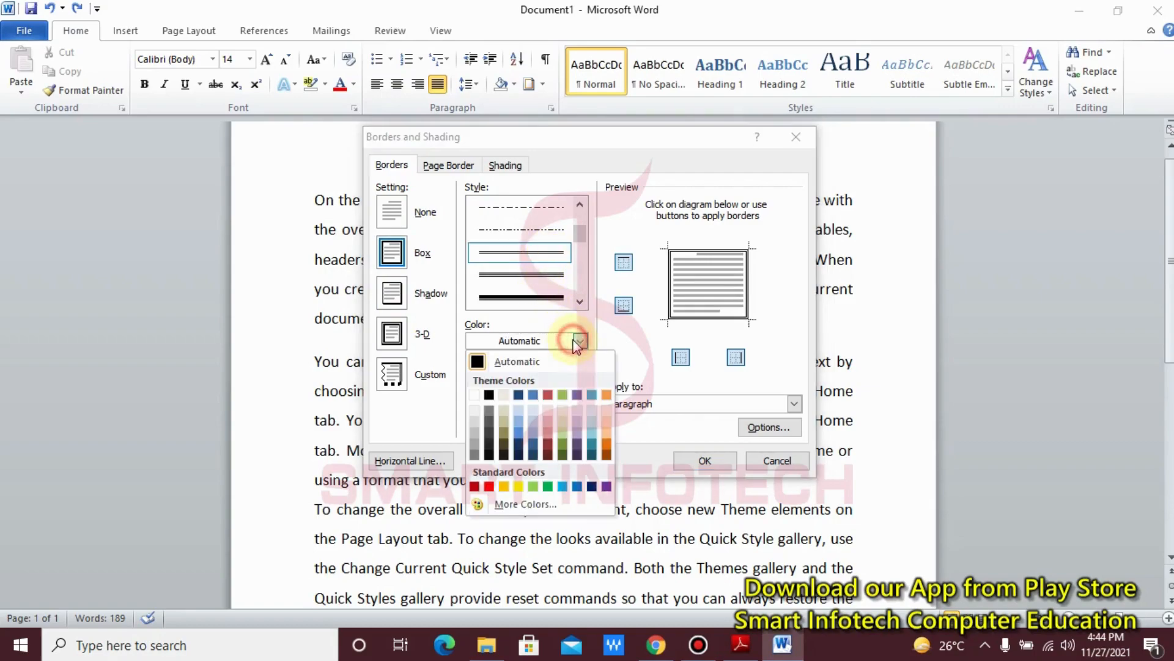
pyautogui.click(606, 487)
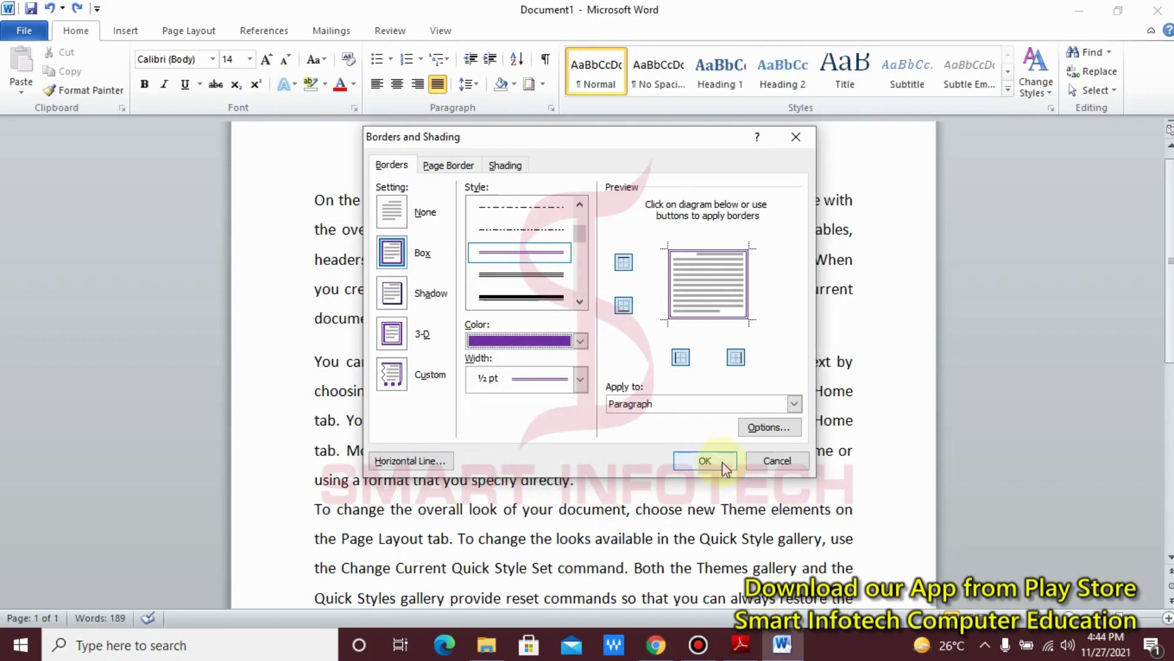
pyautogui.click(580, 382)
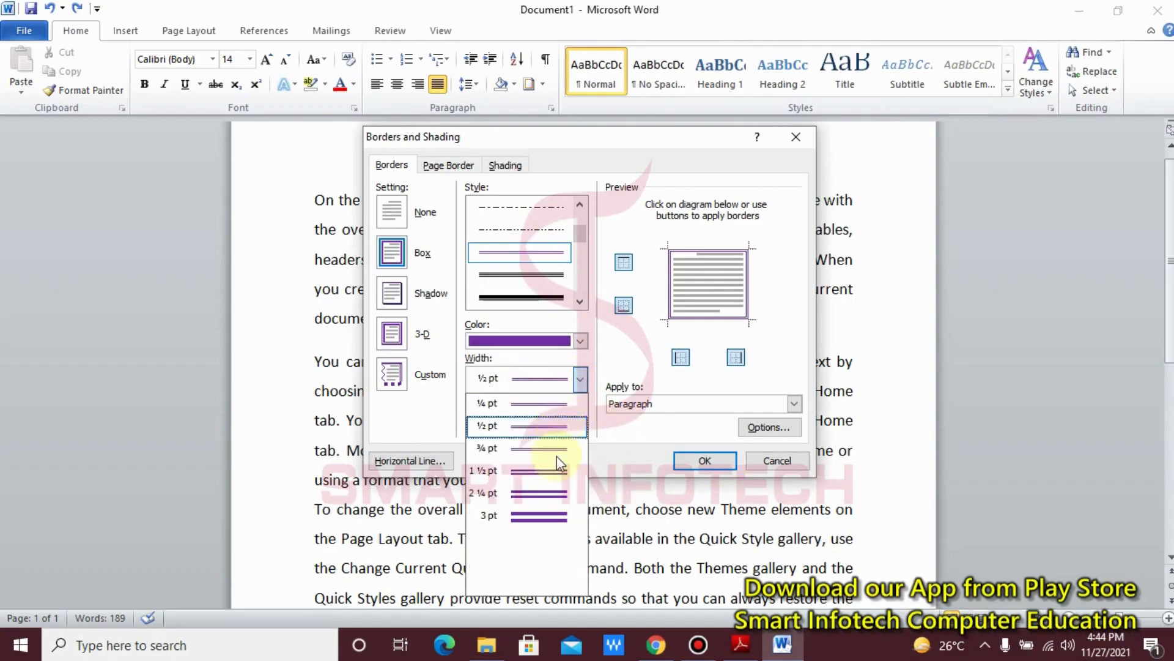
pyautogui.click(548, 471)
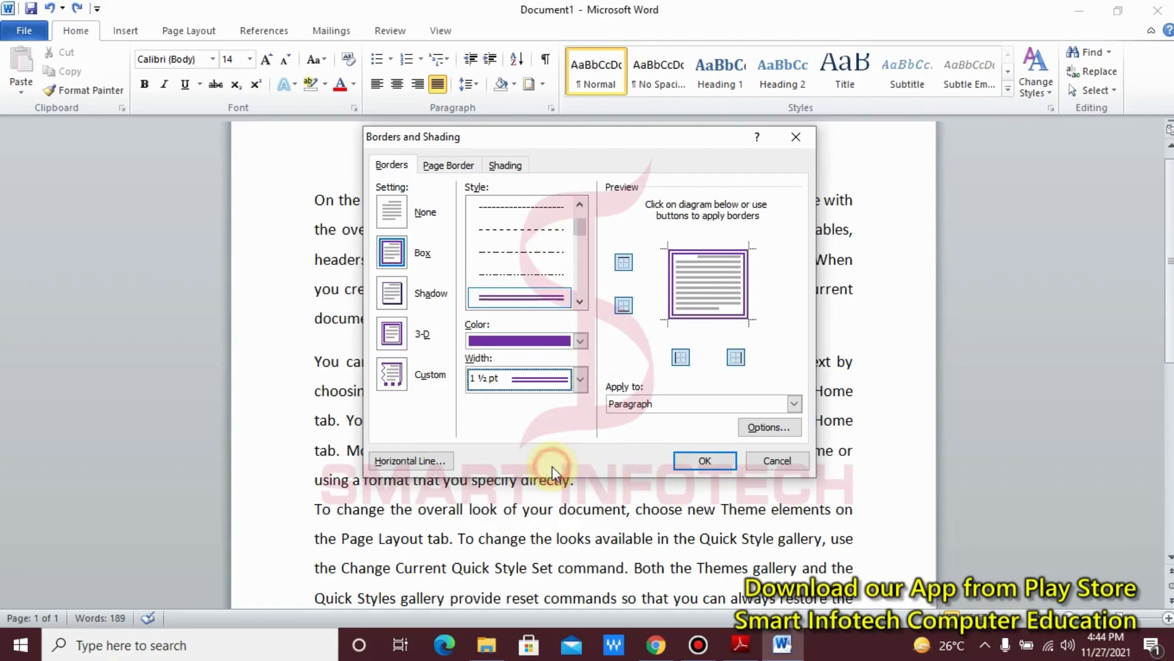
pyautogui.click(694, 462)
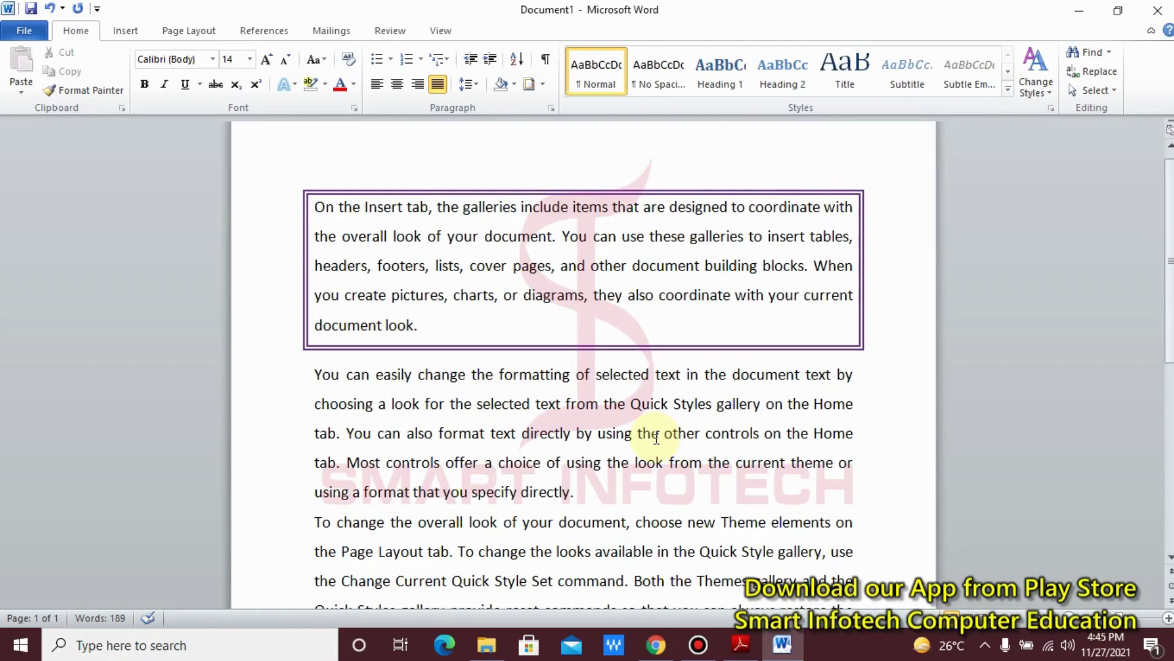
# Step: Add a Box page border with the triple-line style to the whole document
pyautogui.click(530, 94)
pyautogui.click(448, 166)
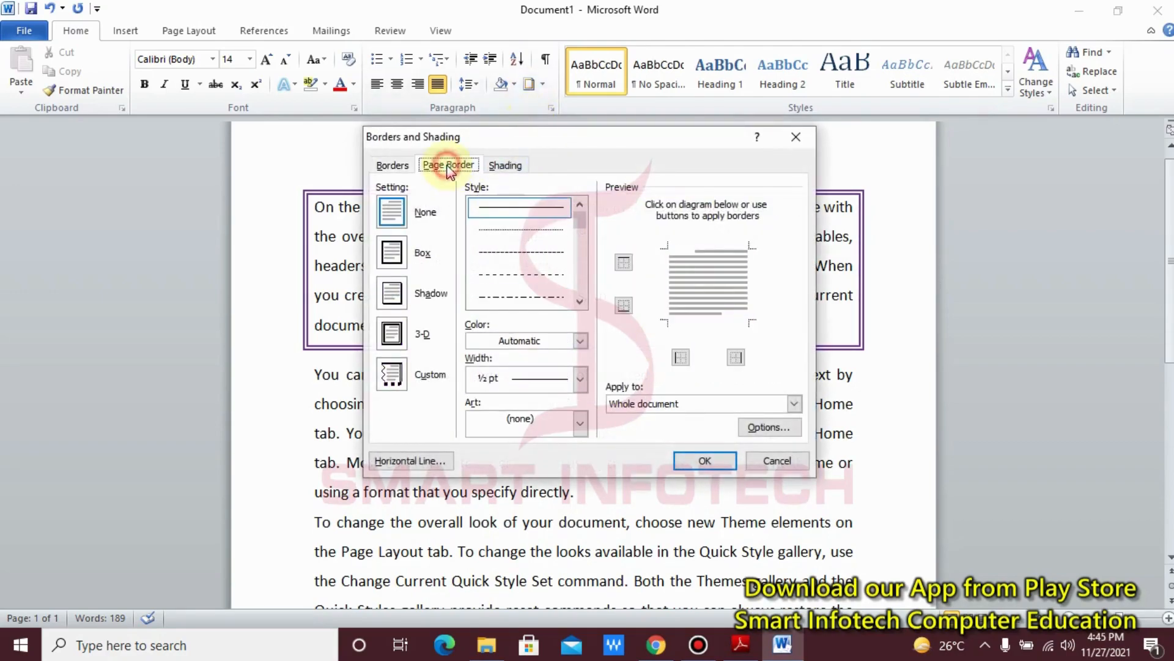
pyautogui.click(422, 252)
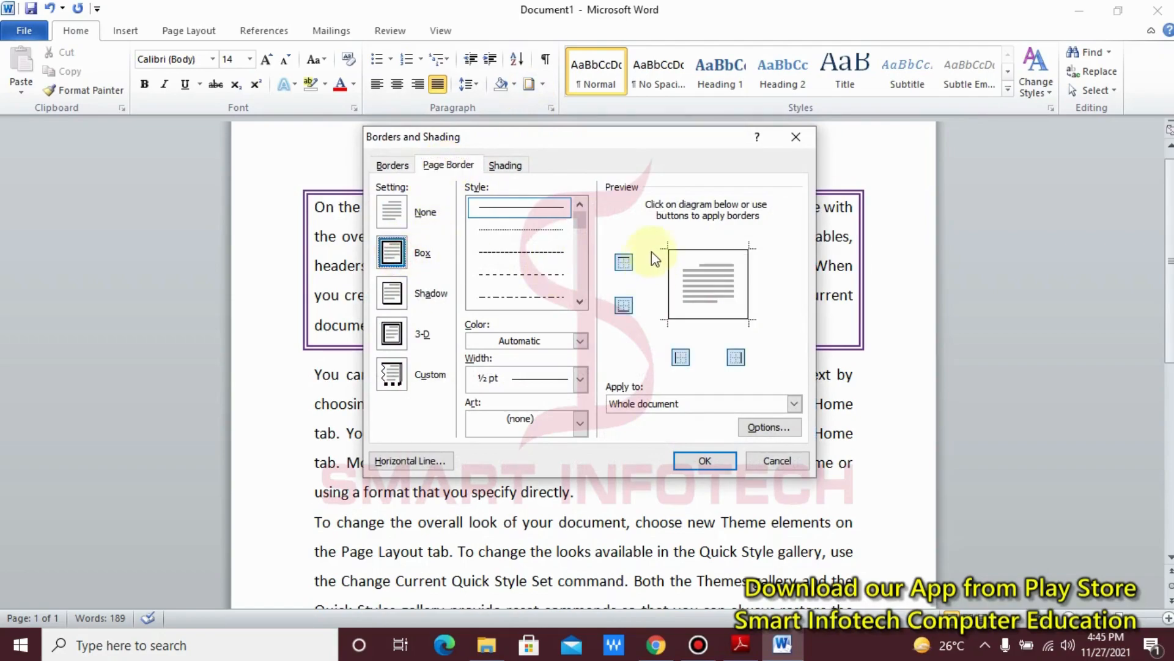
pyautogui.click(580, 301)
pyautogui.click(580, 301)
pyautogui.click(579, 301)
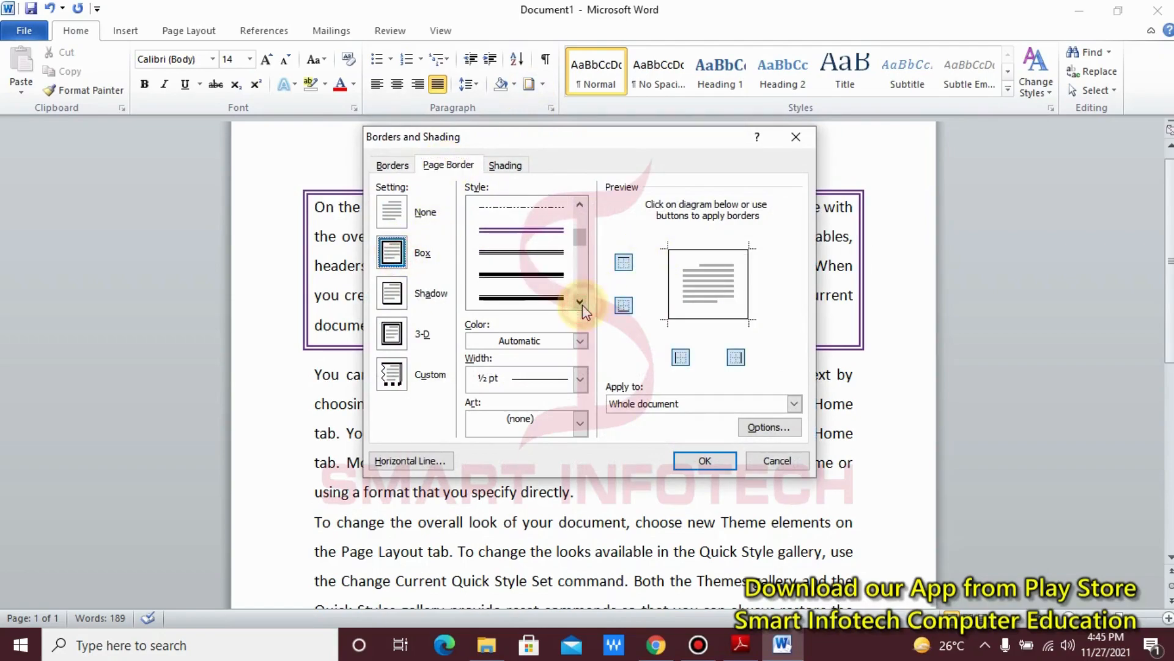
pyautogui.click(541, 254)
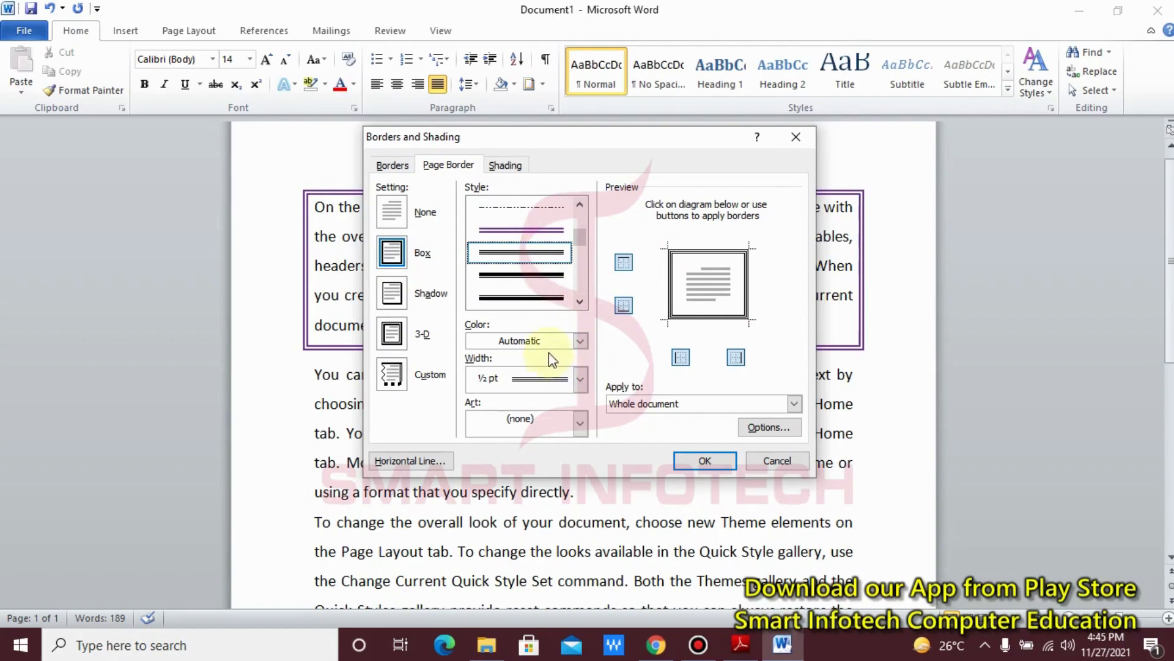
pyautogui.click(701, 469)
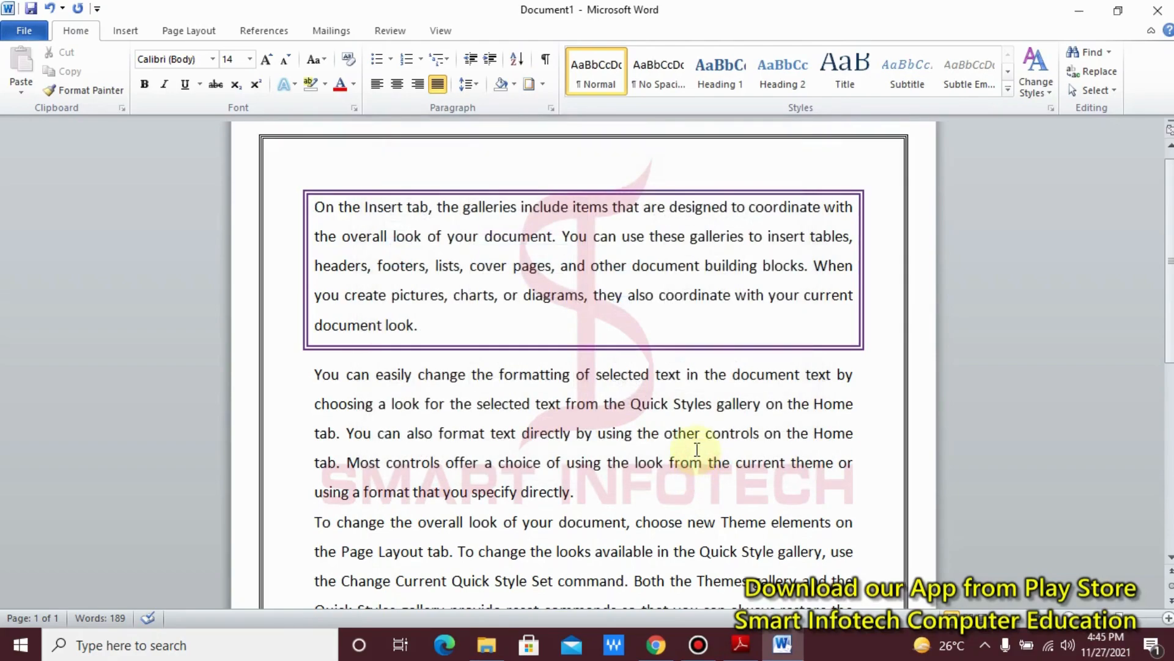
pyautogui.scroll(-3, 697, 448)
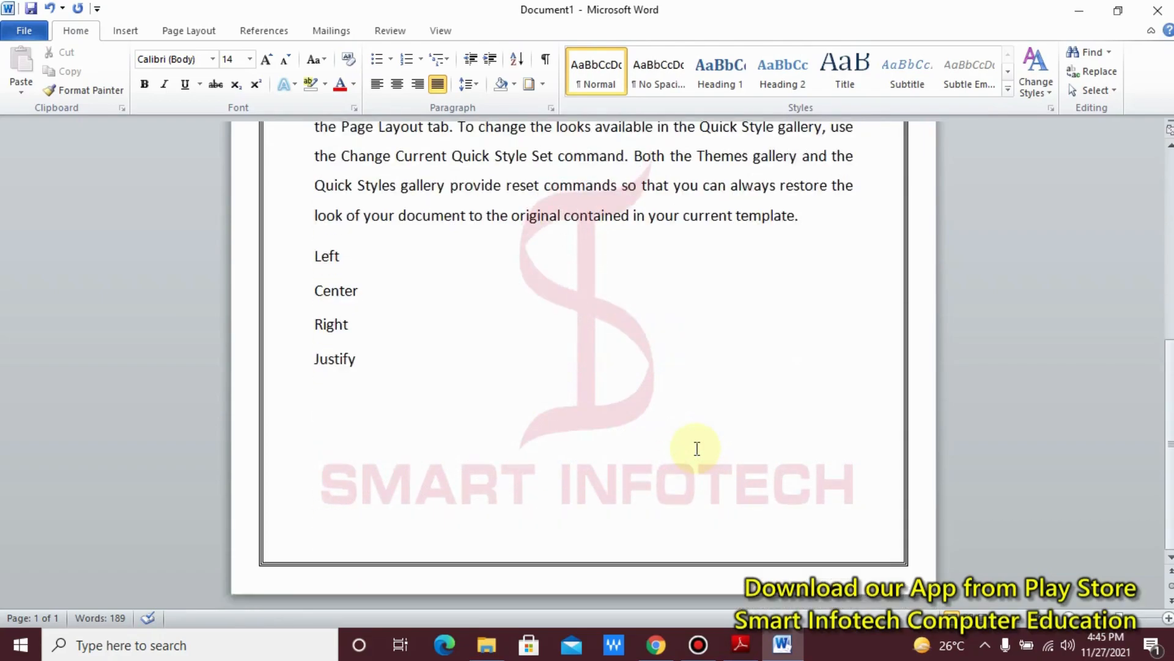
pyautogui.scroll(2, 697, 448)
pyautogui.scroll(-1, 697, 448)
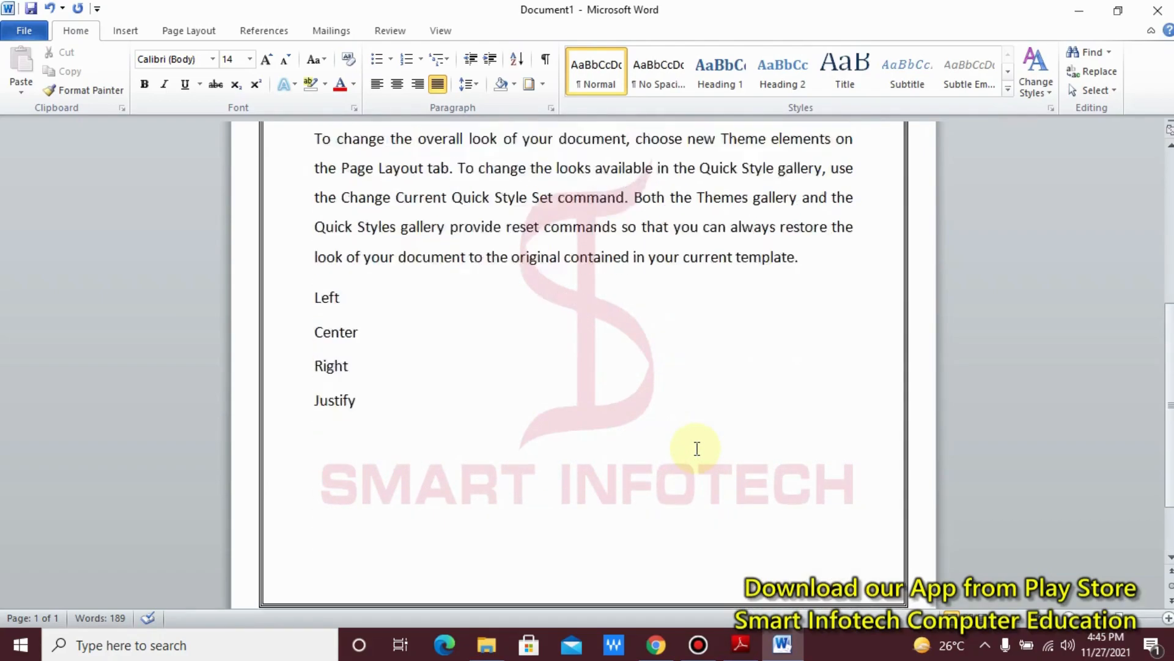
pyautogui.scroll(3, 697, 448)
pyautogui.scroll(3, 696, 448)
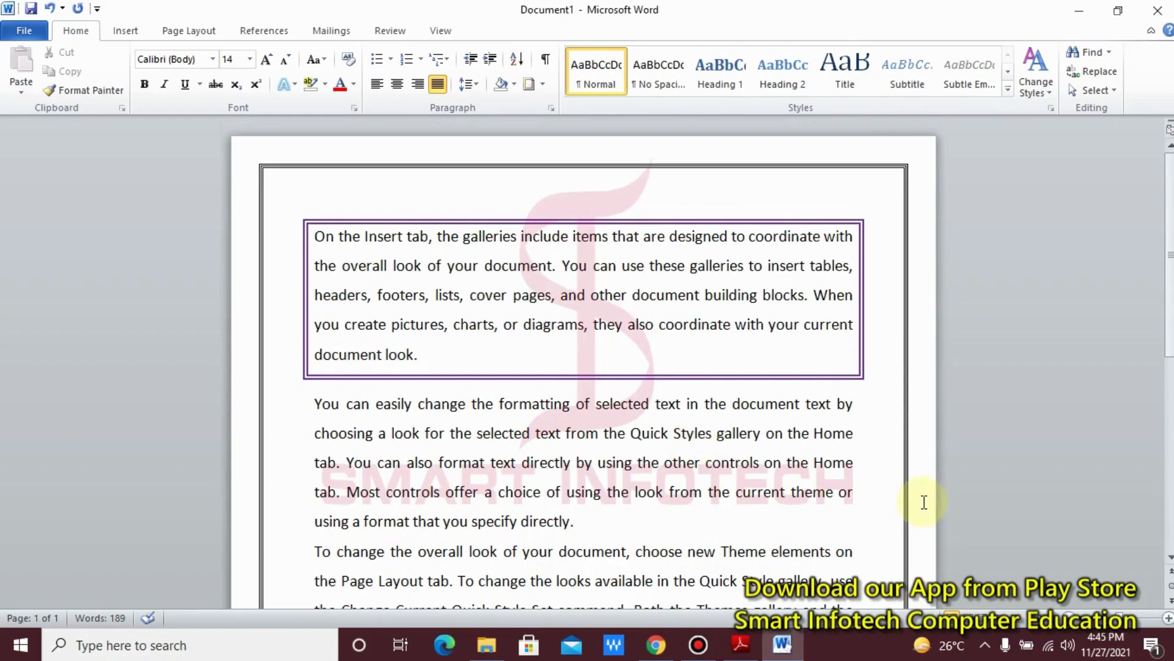
pyautogui.click(994, 551)
pyautogui.moveTo(994, 551); pyautogui.dragTo(1173, 636)
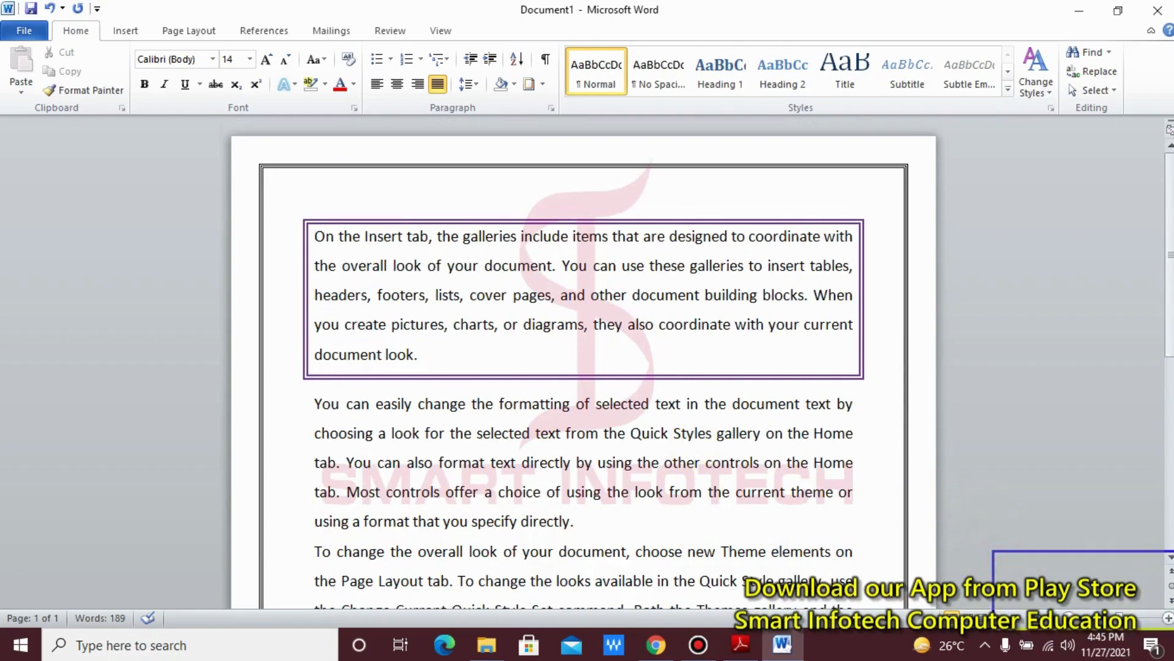
pyautogui.moveTo(1098, 609); pyautogui.dragTo(962, 518)
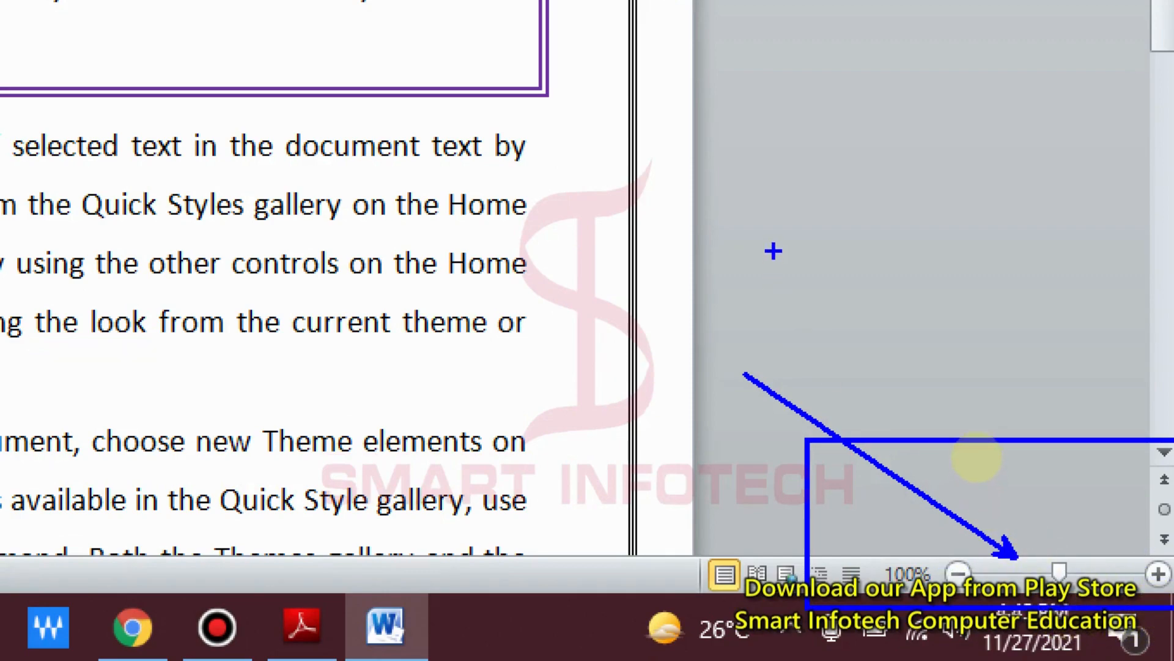
pyautogui.click(964, 398)
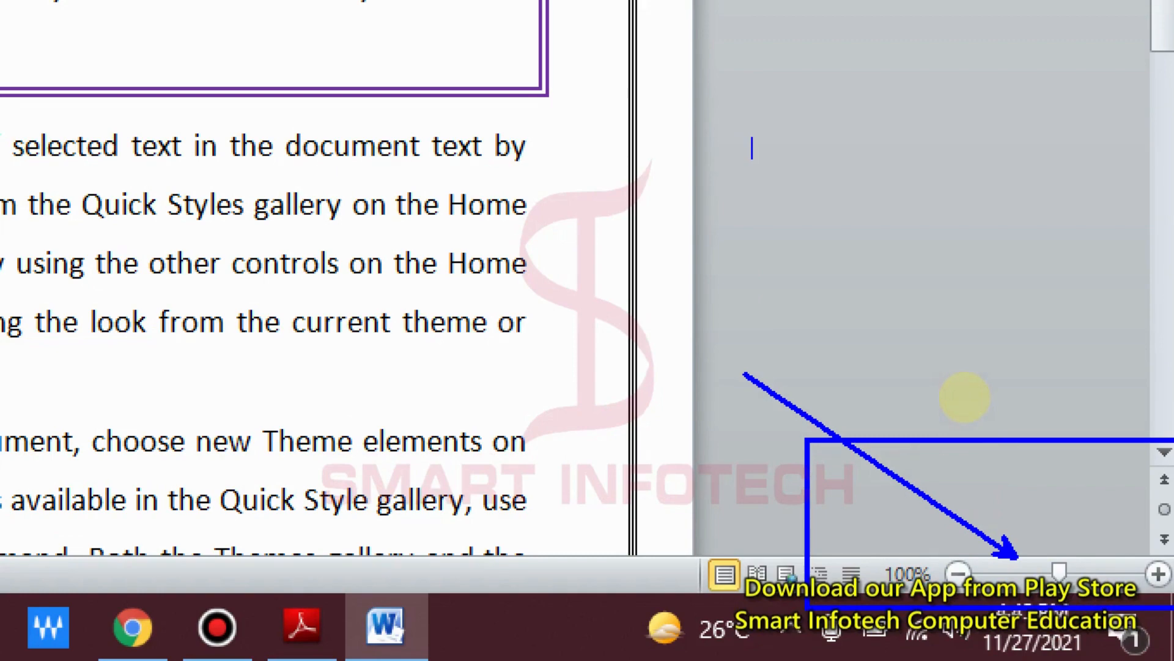
pyautogui.write('min zoom ')
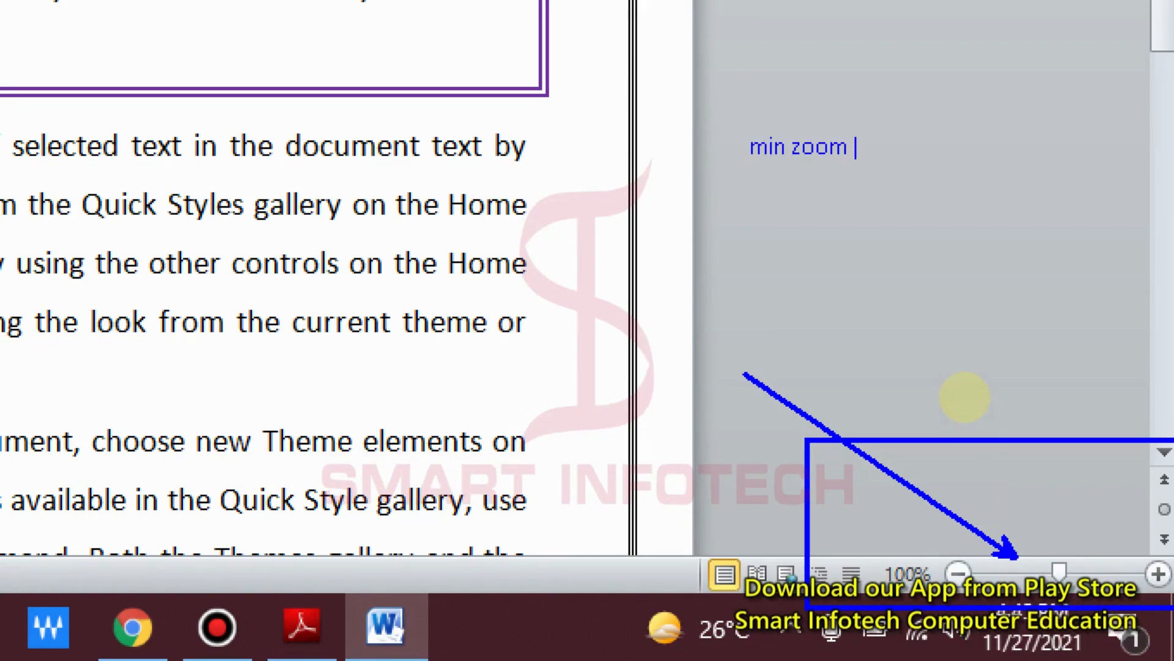
pyautogui.write('10%')
pyautogui.press('Return')
pyautogui.press('Return')
pyautogui.write('Max z')
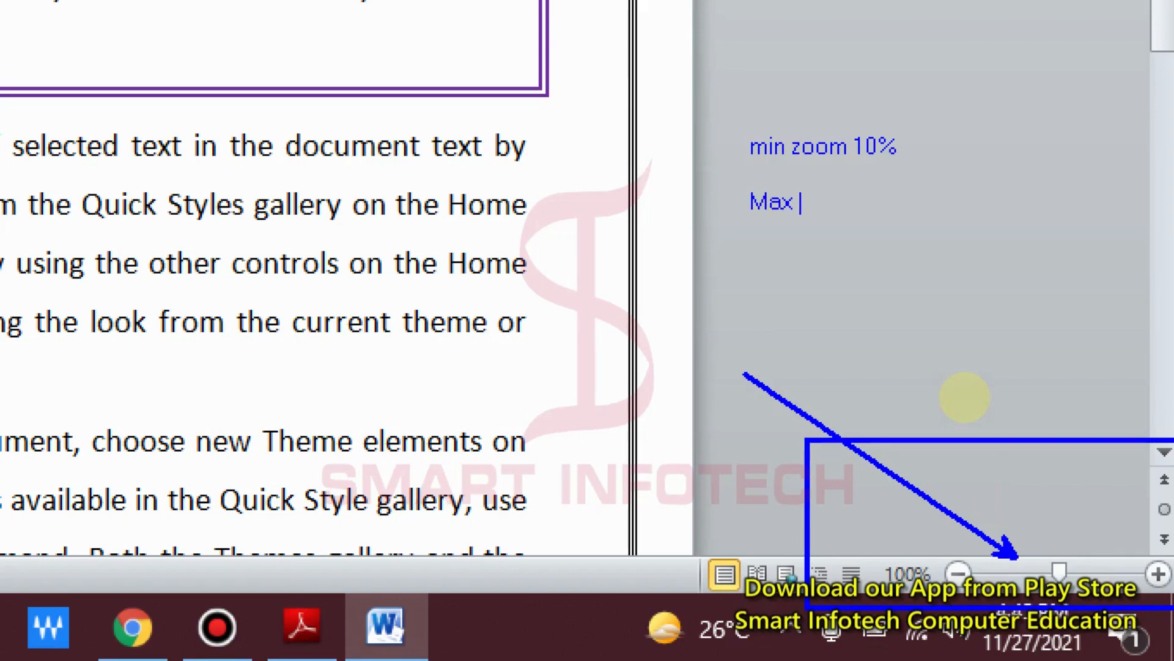
pyautogui.write('oom 500')
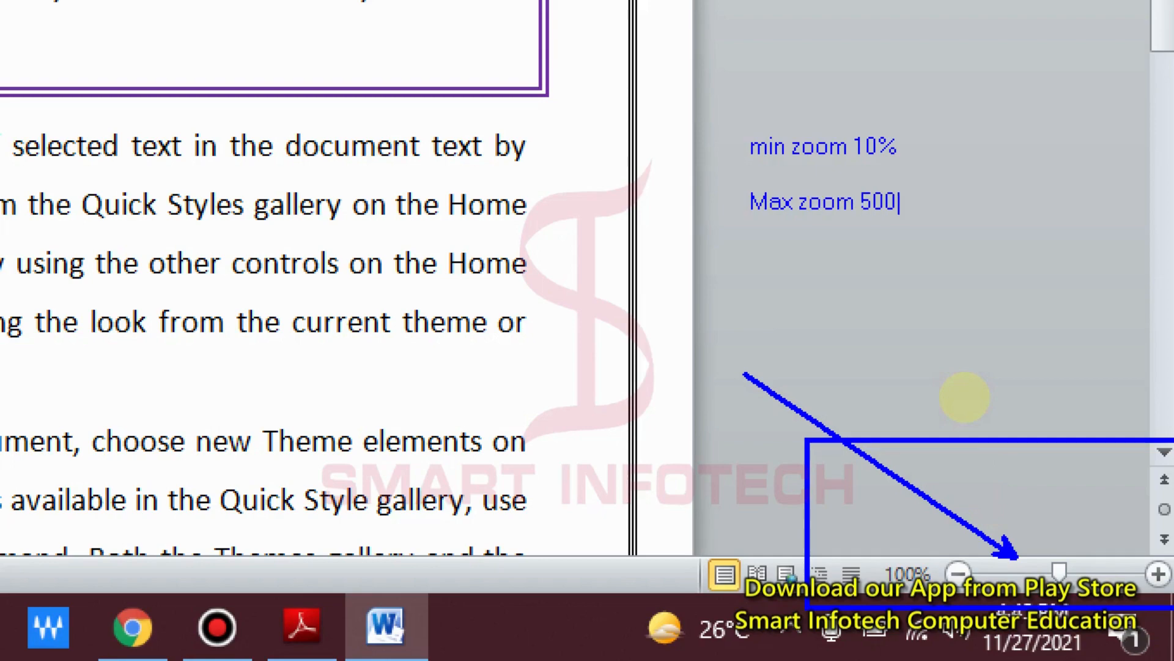
pyautogui.write('%')
pyautogui.press('Escape')
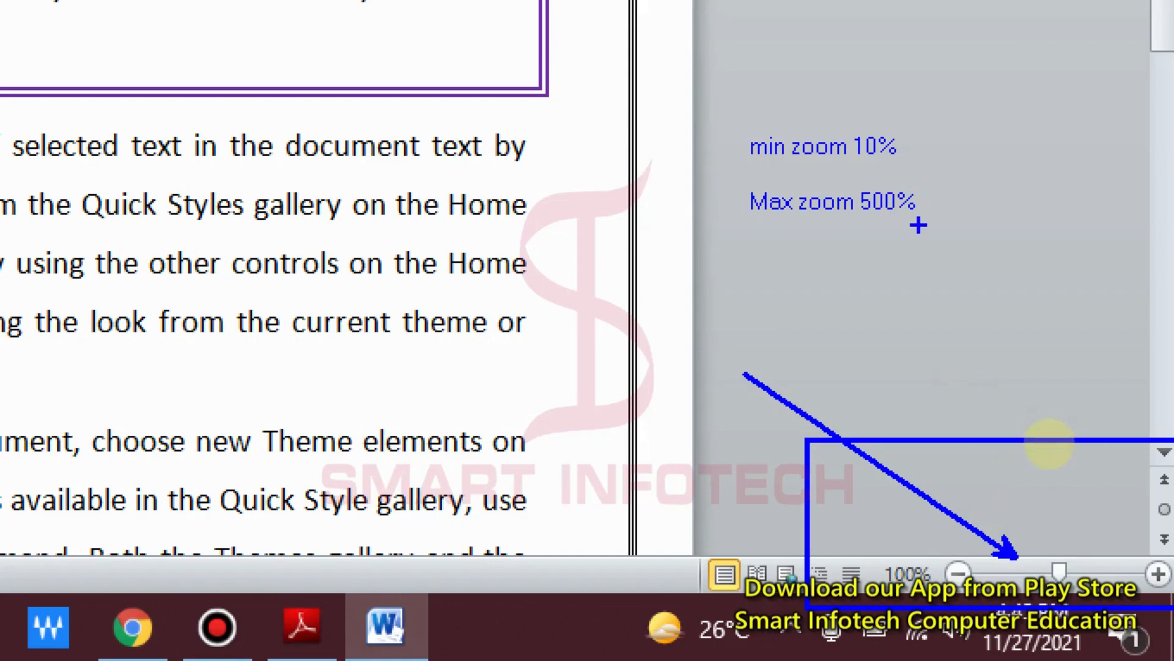
pyautogui.press('Escape')
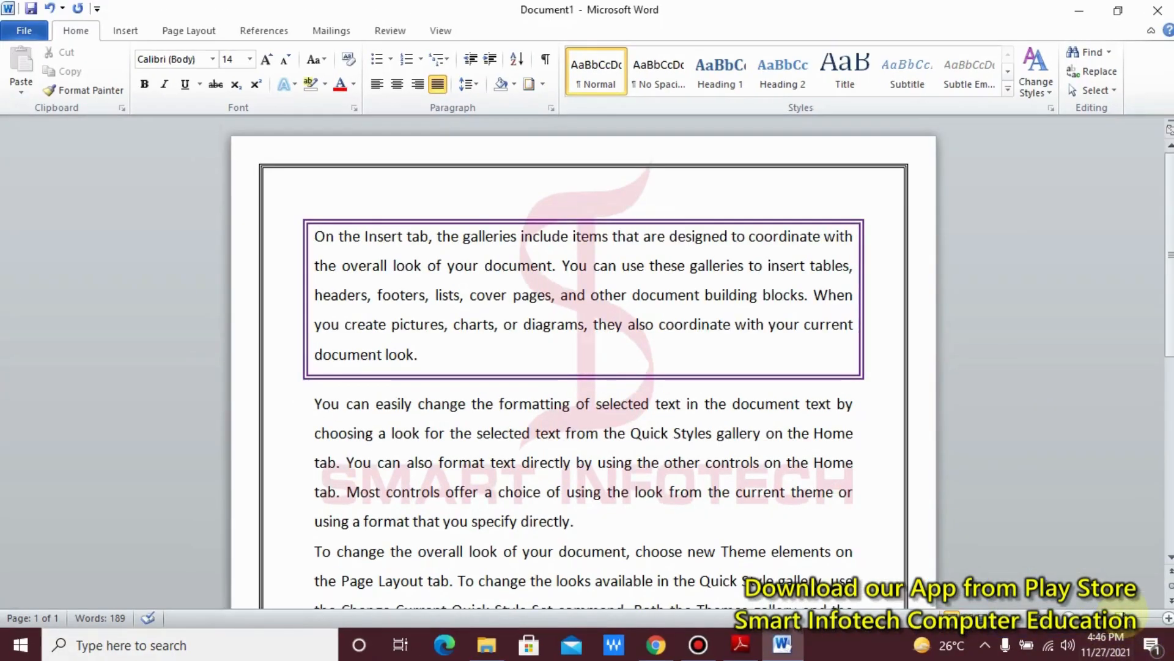
# Step: Zoom out until the whole page is shown, and return the document to its previous zoom level
pyautogui.moveTo(1121, 618); pyautogui.dragTo(1099, 629)
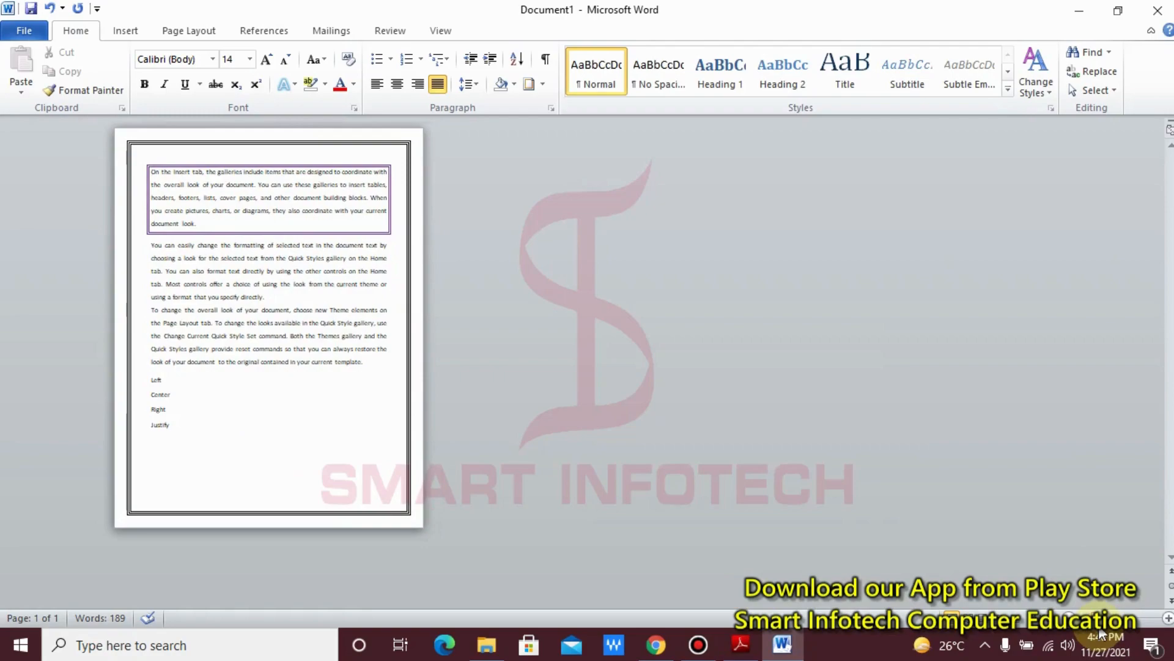
pyautogui.click(1168, 617)
pyautogui.click(1168, 618)
pyautogui.click(1168, 618)
pyautogui.click(1168, 617)
pyautogui.click(1168, 618)
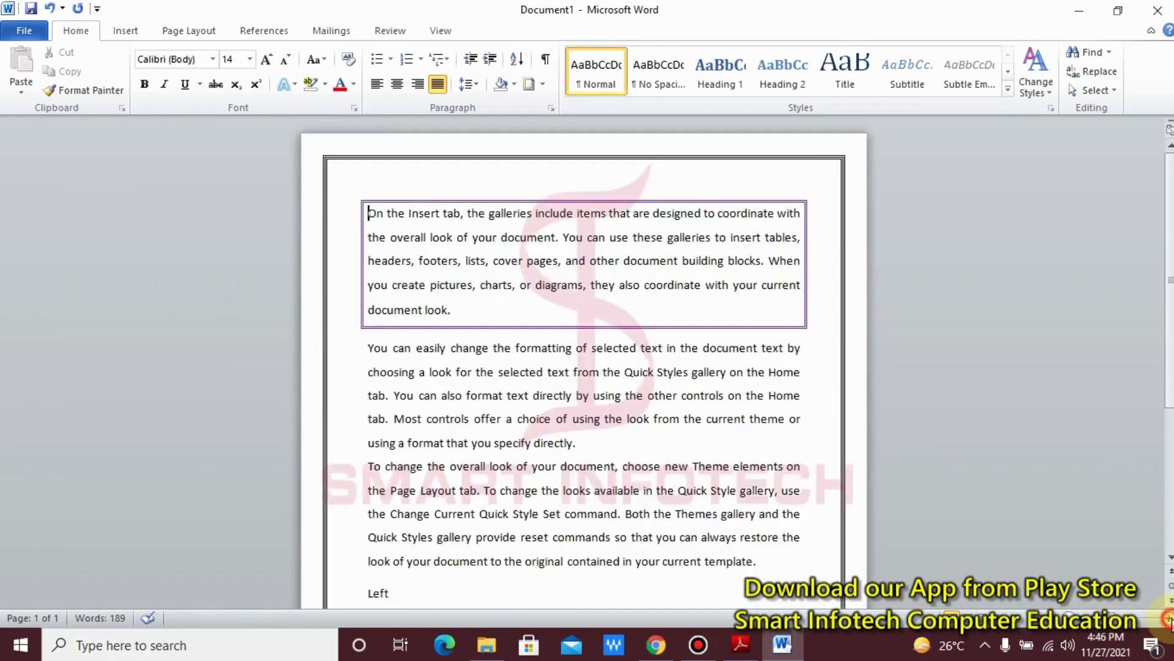
pyautogui.click(1168, 618)
pyautogui.click(1168, 618)
pyautogui.scroll(-1, 493, 438)
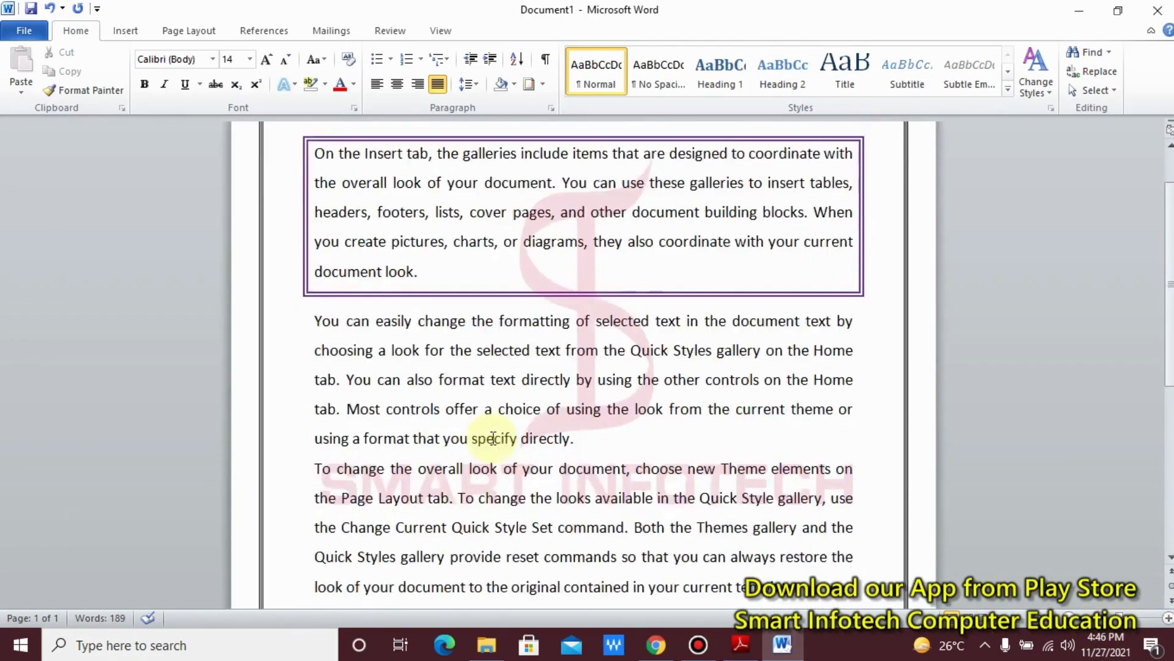
pyautogui.scroll(-2, 493, 438)
pyautogui.scroll(3, 493, 439)
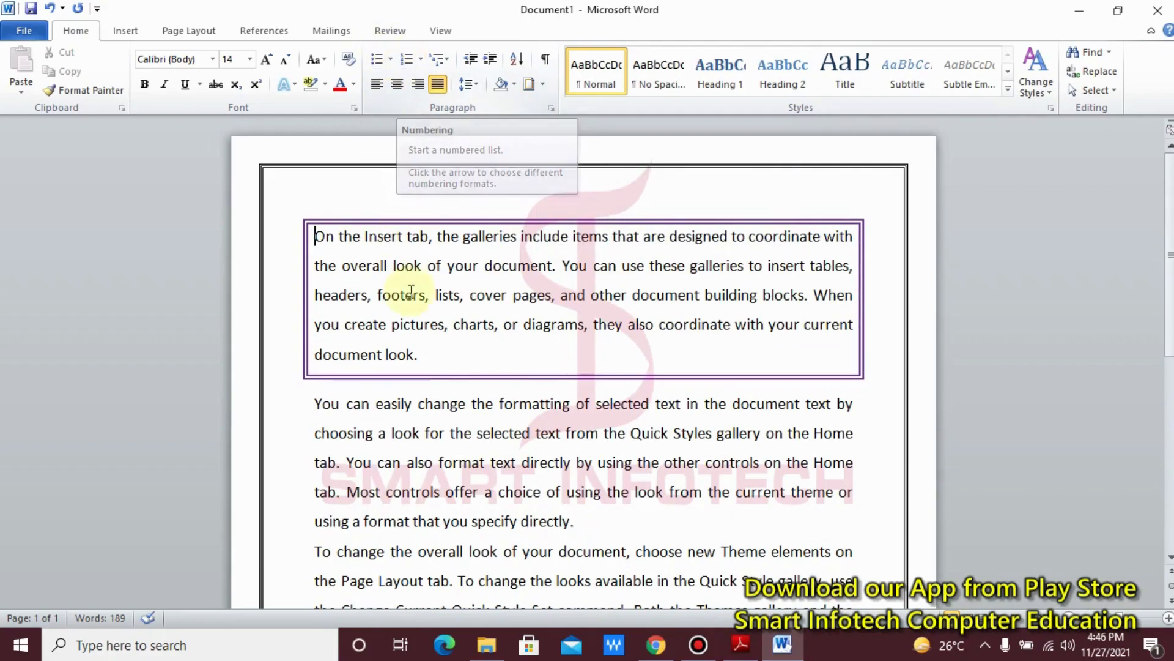
# Step: Delete the Left, Center, Right and Justify lines at the end of the document
pyautogui.scroll(-2, 411, 293)
pyautogui.scroll(-3, 411, 293)
pyautogui.moveTo(281, 255); pyautogui.dragTo(280, 369)
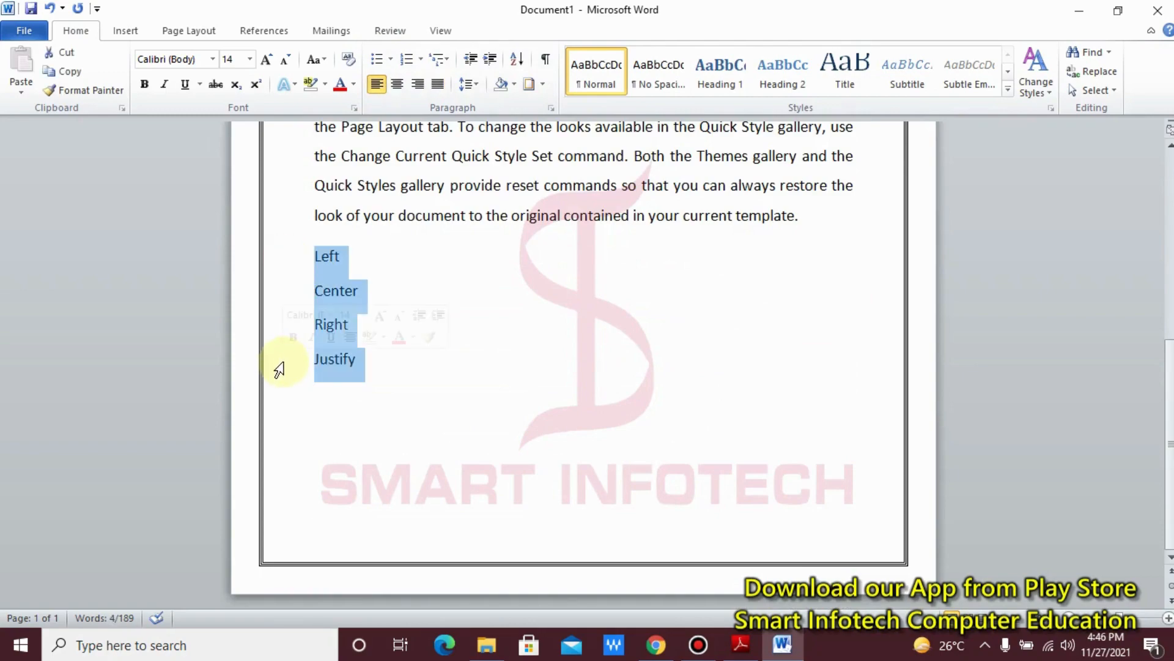
pyautogui.press('Delete')
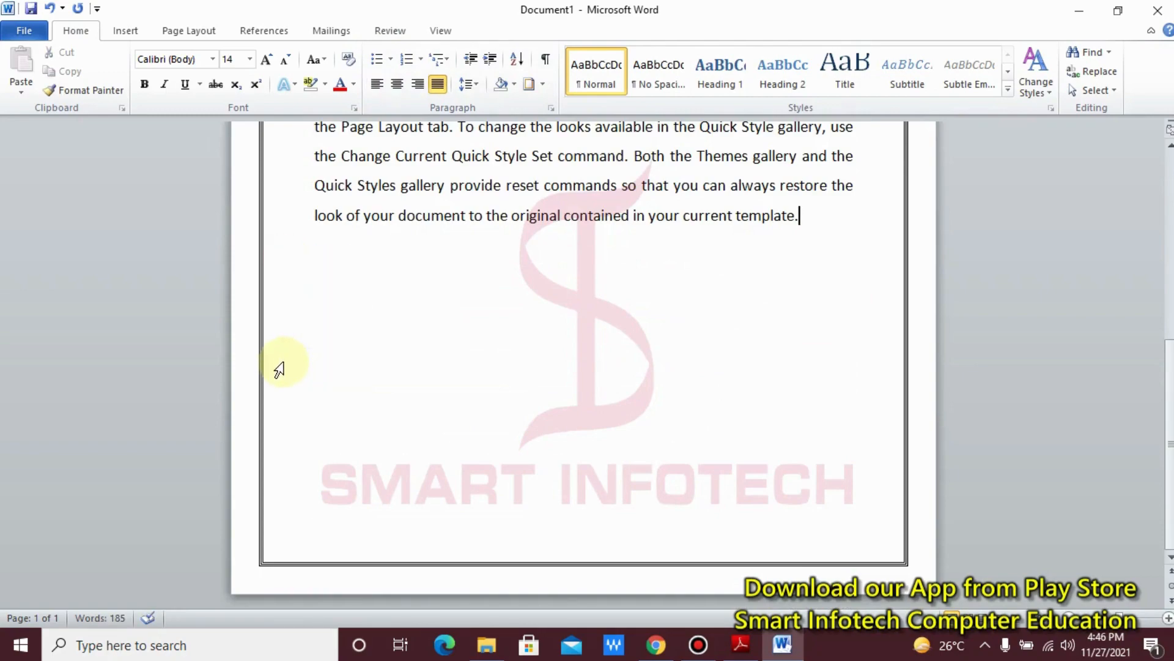
# Step: Add the line "My favorite Food:" below the last paragraph and start a new line after it
pyautogui.press('Return')
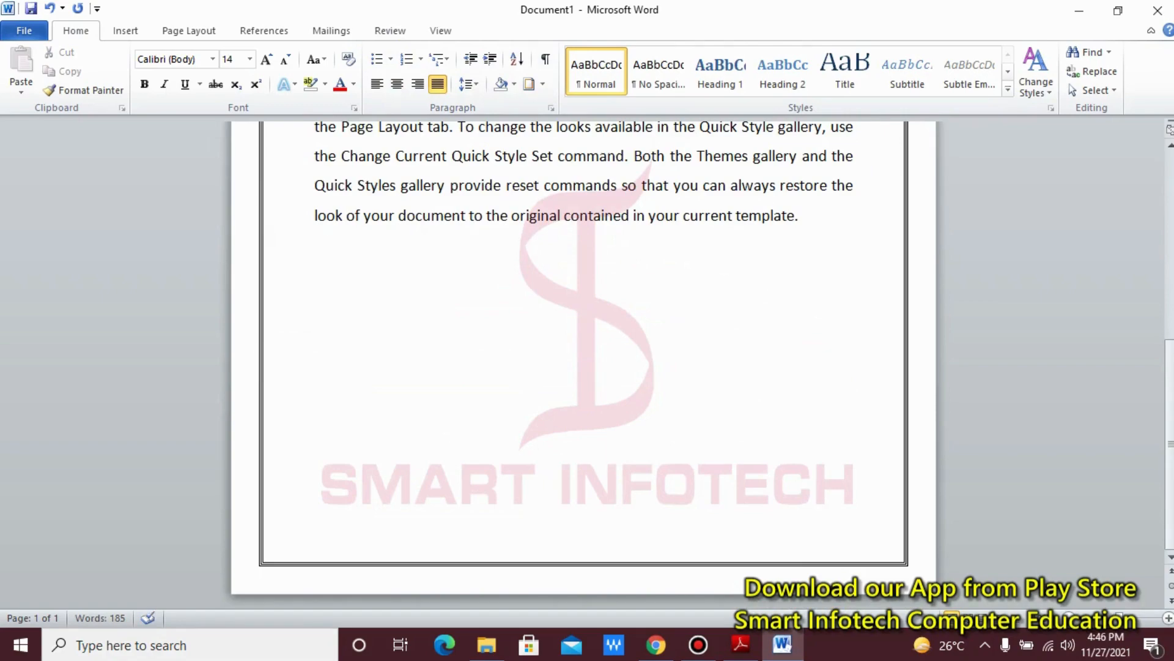
pyautogui.write('My favorite Food')
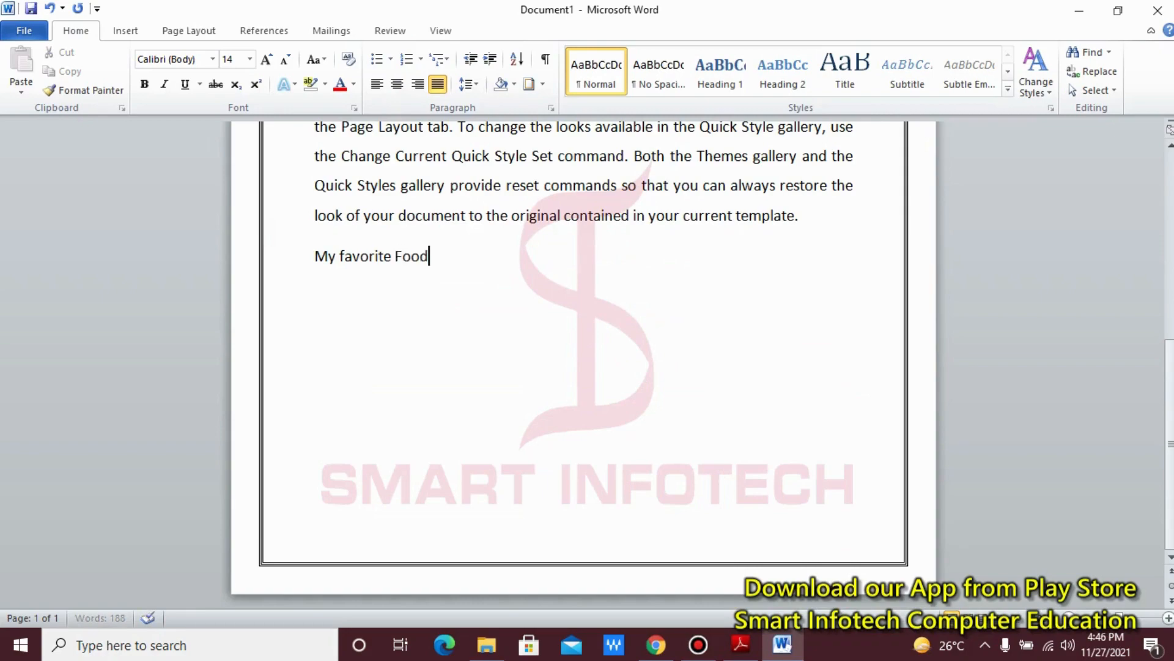
pyautogui.write(':')
pyautogui.press('Return')
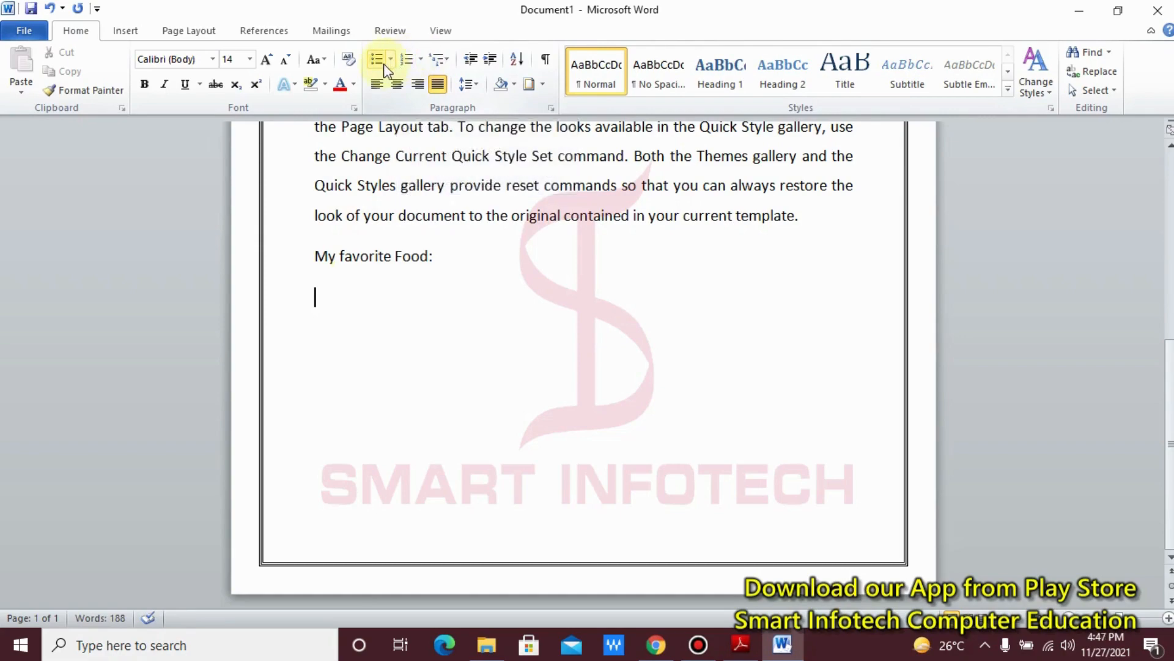
# Step: Start a numbered list in the 1. 2. 3. format under the food heading with "Paneer" as its first item
pyautogui.click(421, 59)
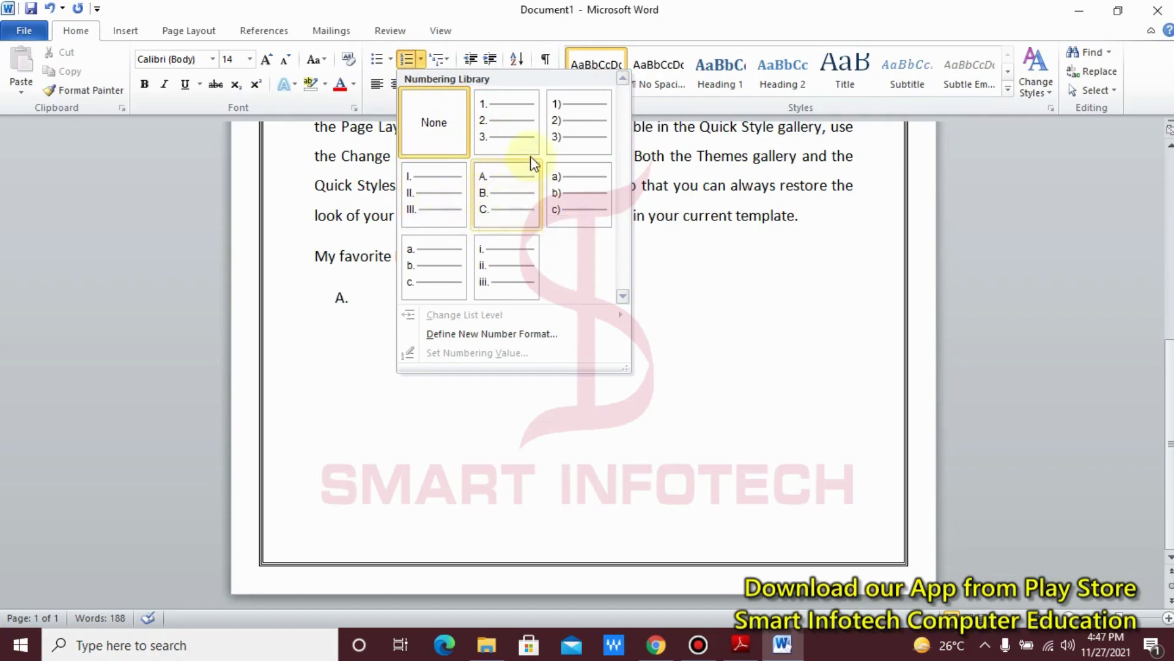
pyautogui.click(497, 144)
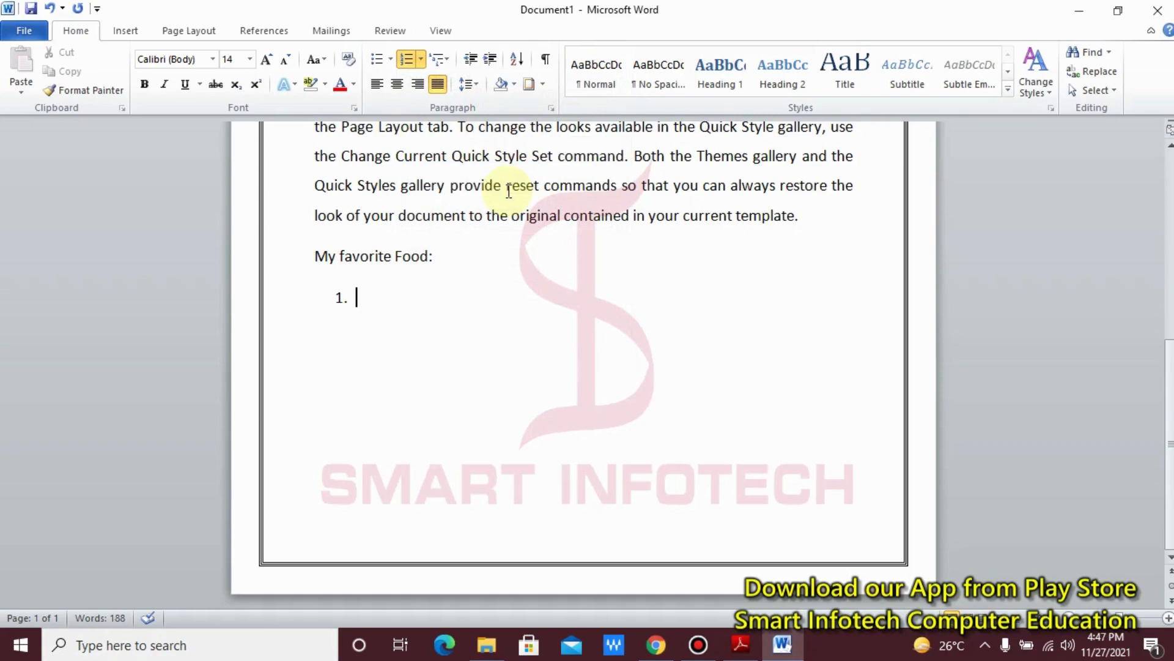
pyautogui.write('Paneer')
pyautogui.press('Return')
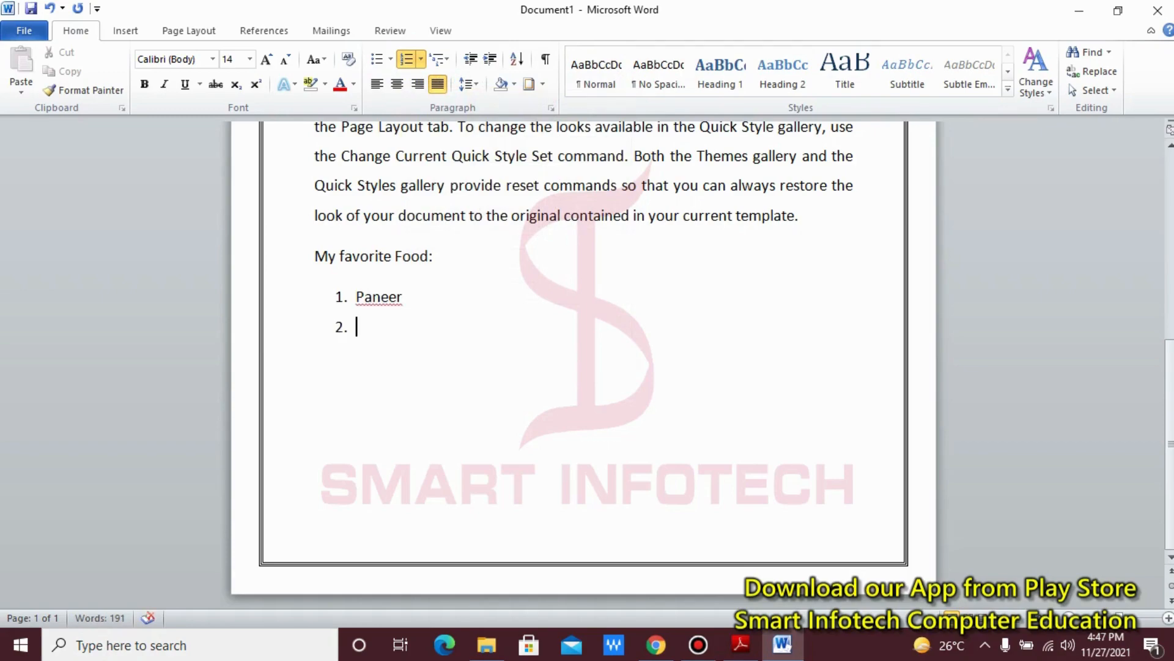
# Step: Add "Salad" and "Kheer" as the second and third items of the numbered food list
pyautogui.write('Salad')
pyautogui.press('Return')
pyautogui.write('Kheer')
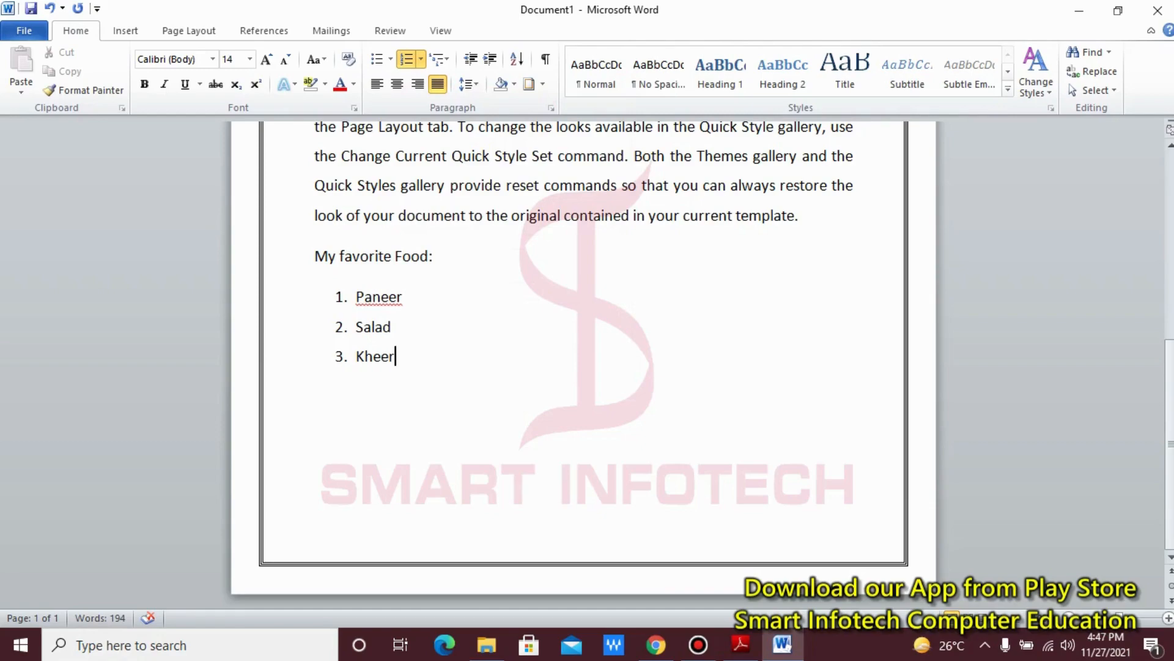
# Step: Change the numbering of the three food items to the a) b) c) format
pyautogui.click(355, 300)
pyautogui.moveTo(355, 300); pyautogui.dragTo(406, 354)
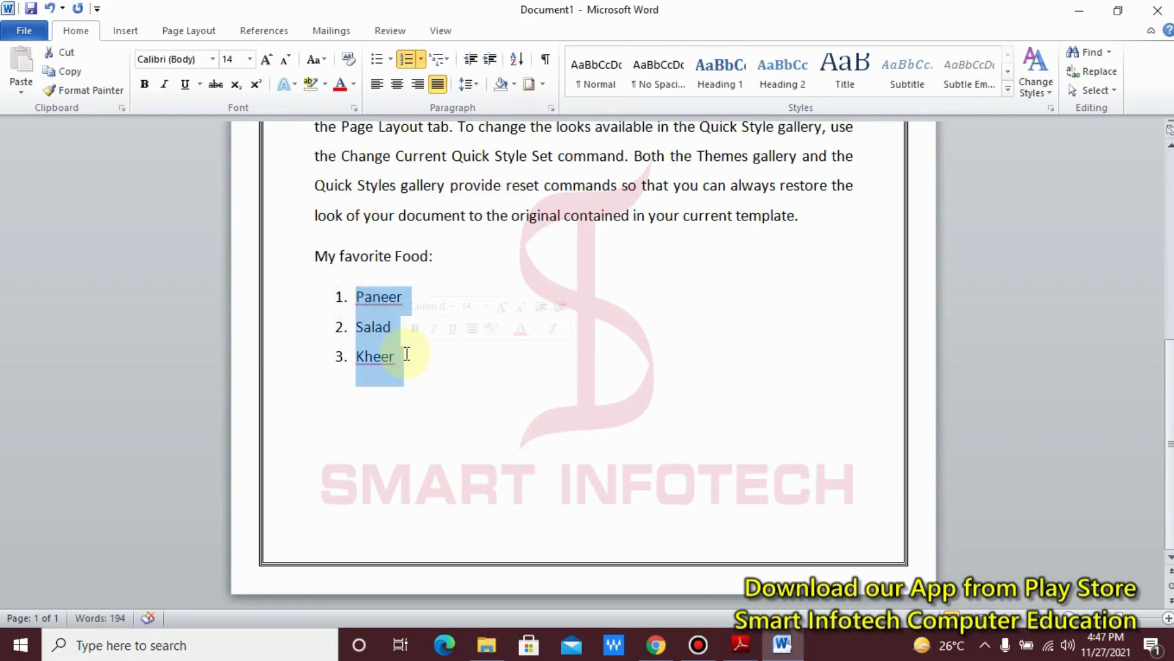
pyautogui.click(421, 59)
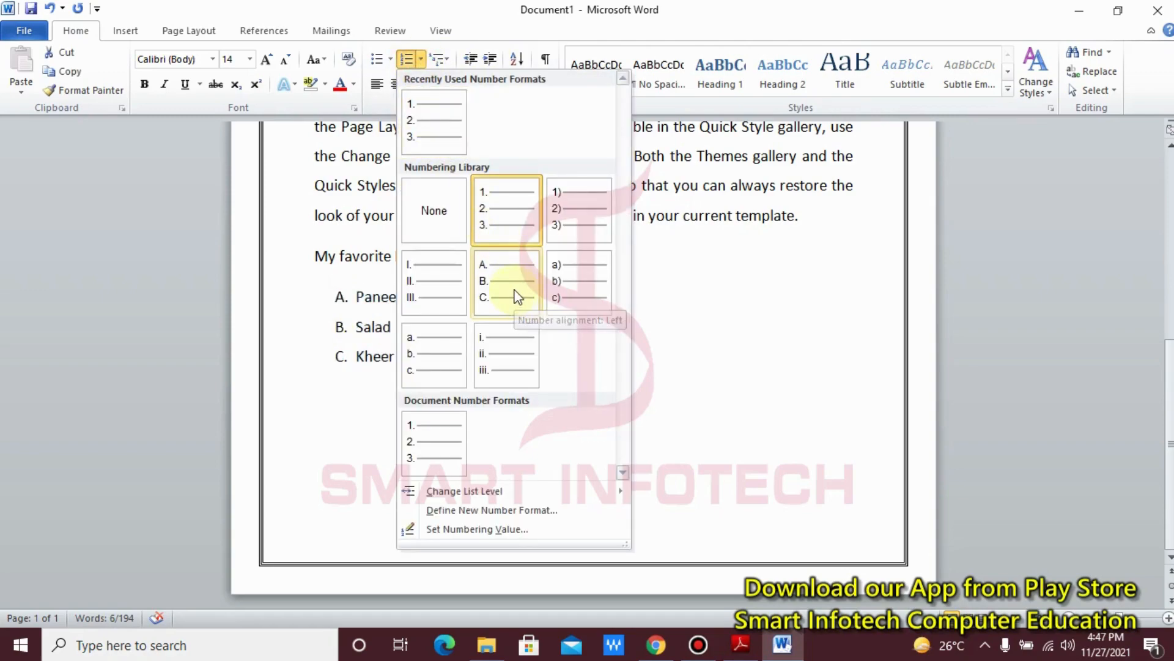
pyautogui.click(581, 296)
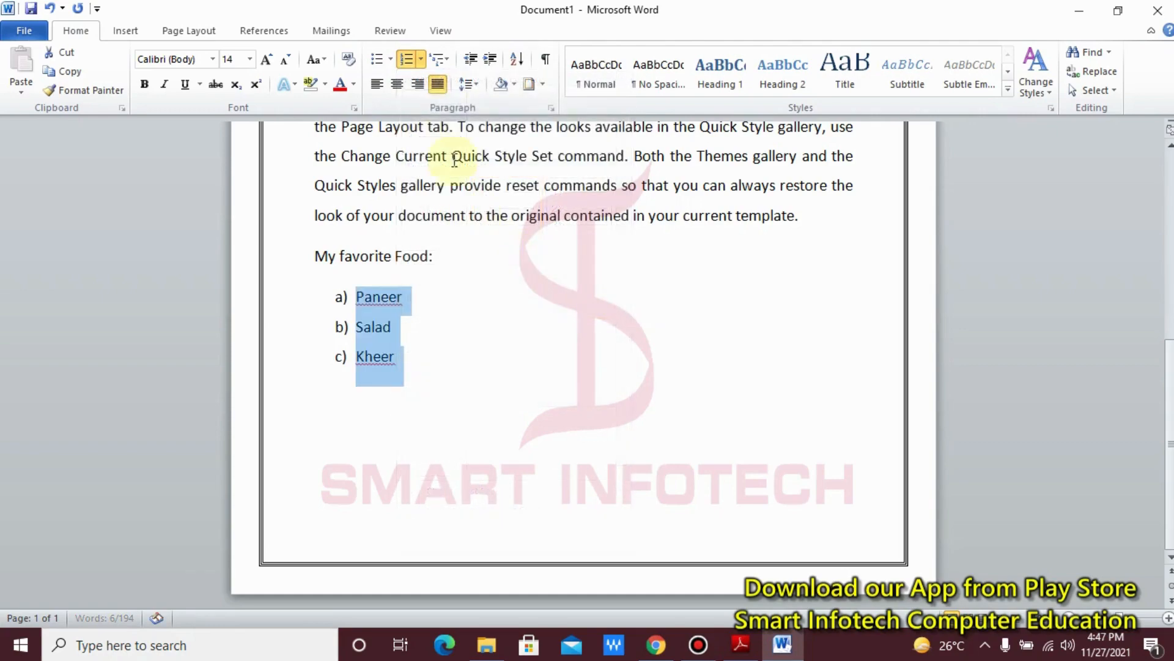
# Step: Start defining a new symbol bullet for the selected food items and look through the characters of the Symbol font
pyautogui.click(391, 64)
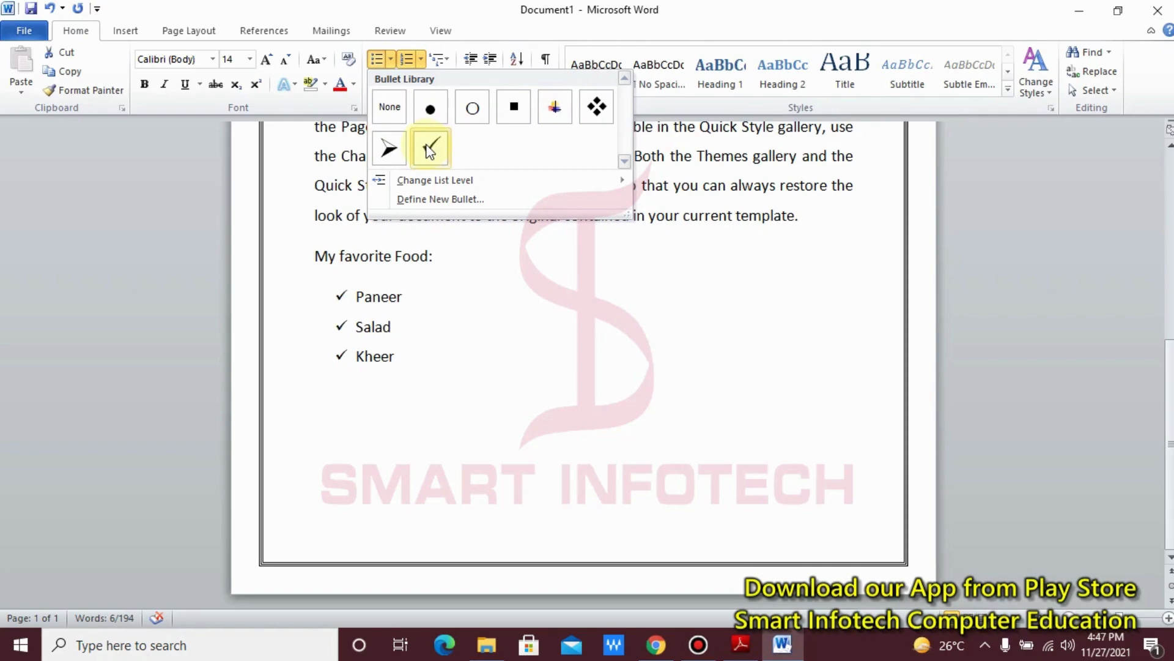
pyautogui.click(492, 204)
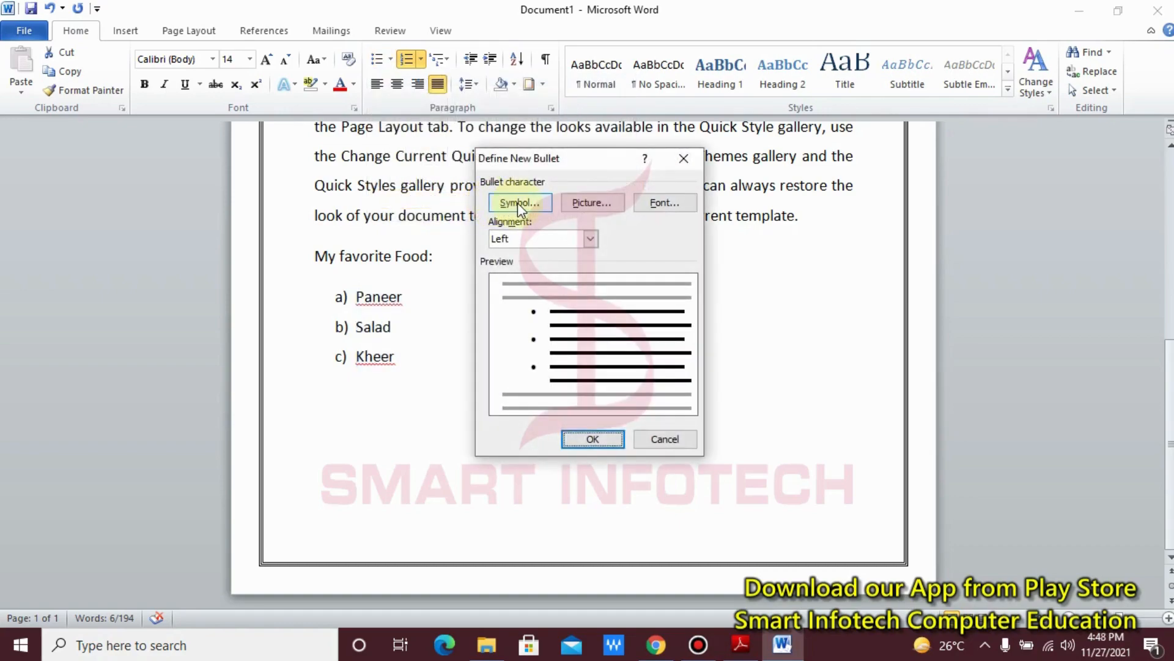
pyautogui.click(517, 203)
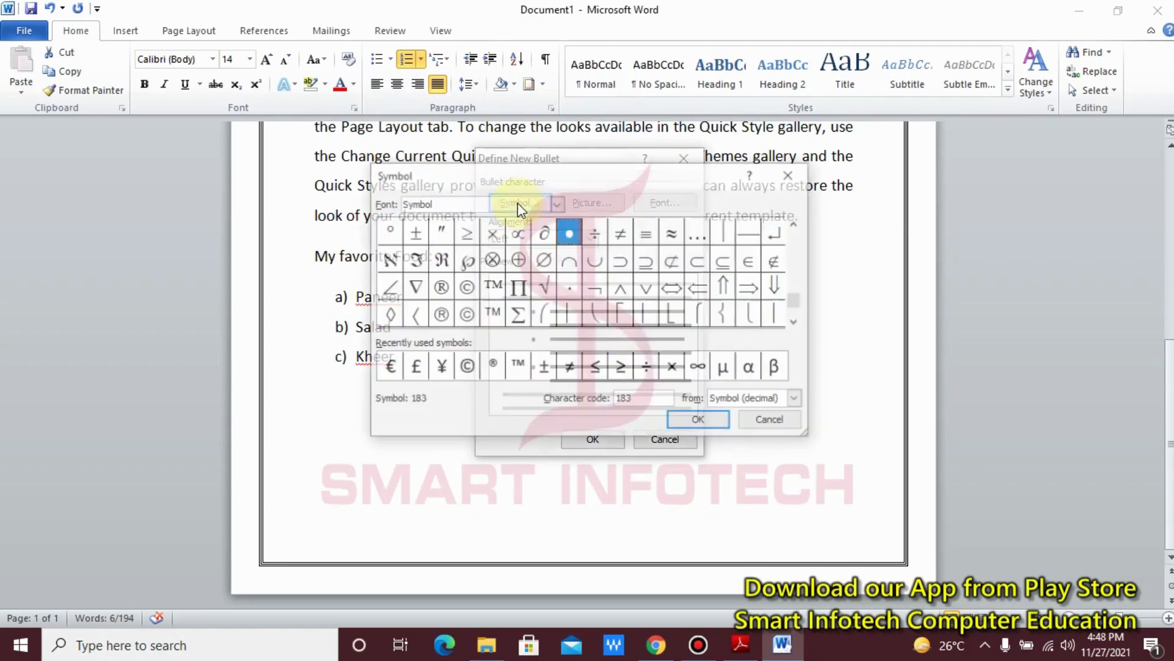
pyautogui.moveTo(585, 185); pyautogui.dragTo(514, 152)
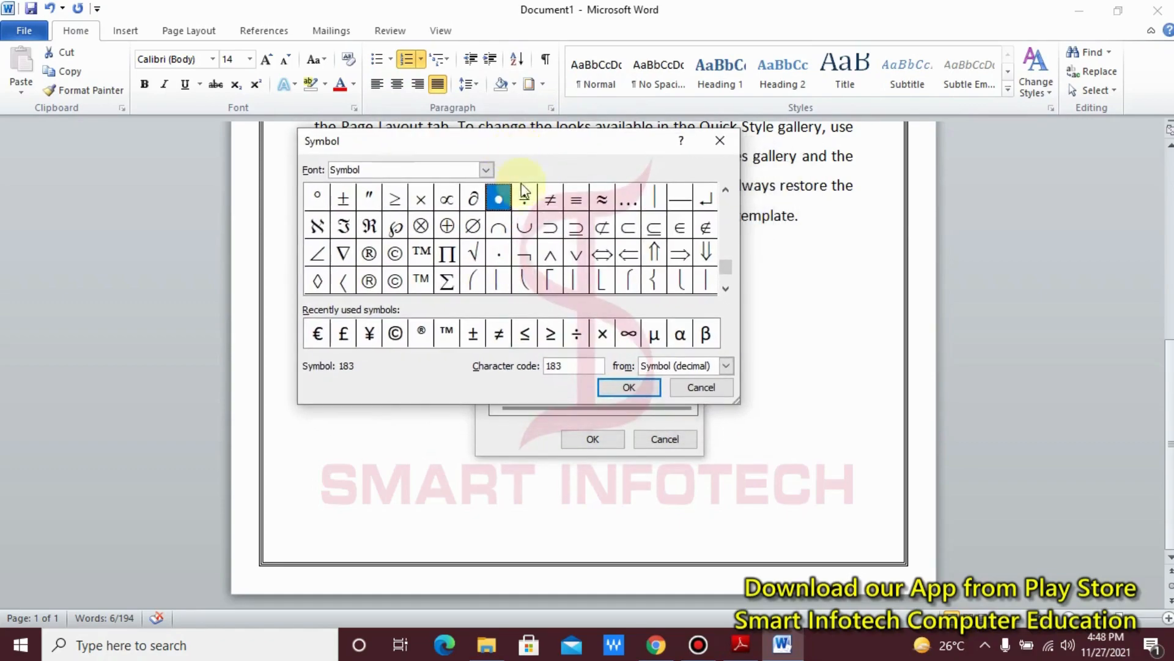
pyautogui.moveTo(733, 265); pyautogui.dragTo(731, 203)
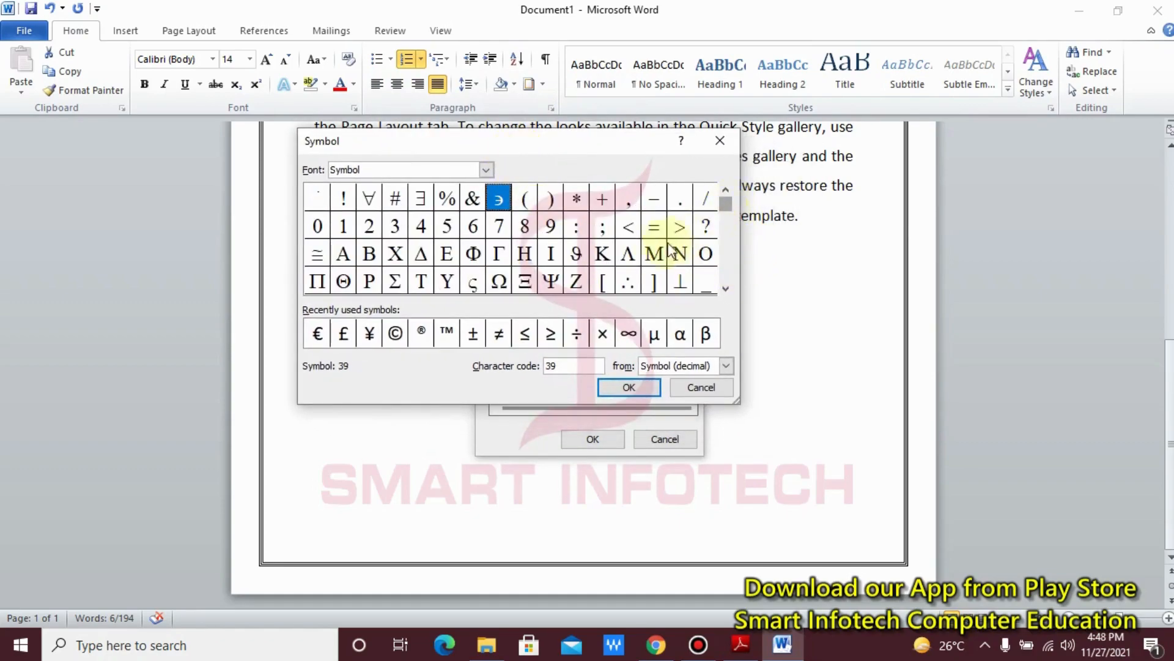
pyautogui.click(726, 287)
pyautogui.click(725, 287)
pyautogui.click(726, 287)
pyautogui.click(725, 287)
pyautogui.click(725, 288)
pyautogui.click(726, 288)
pyautogui.click(725, 288)
pyautogui.click(726, 288)
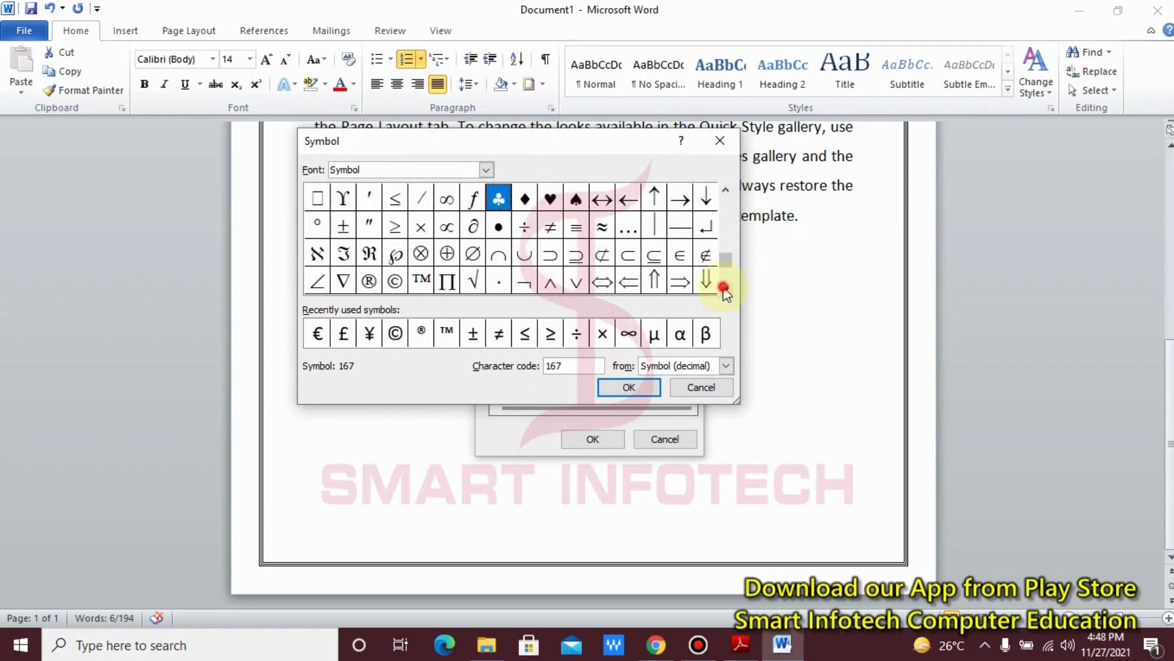
pyautogui.click(725, 287)
pyautogui.click(725, 287)
pyautogui.moveTo(727, 283); pyautogui.dragTo(731, 220)
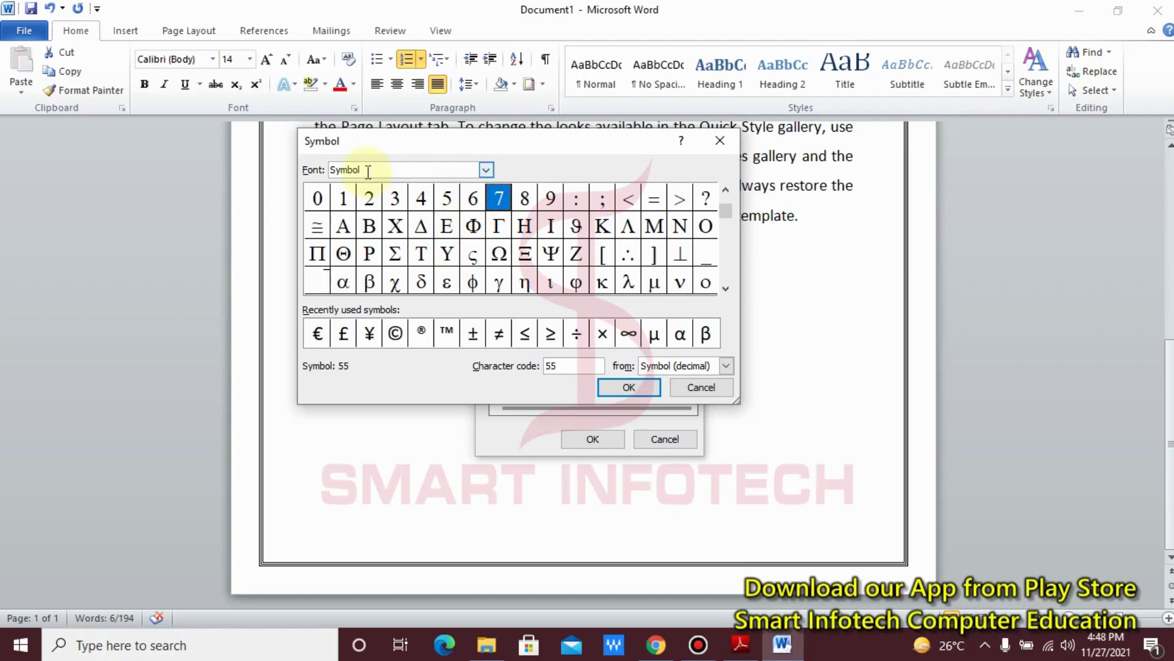
pyautogui.hotkey('ctrl', '2')
pyautogui.moveTo(277, 157); pyautogui.dragTo(507, 179)
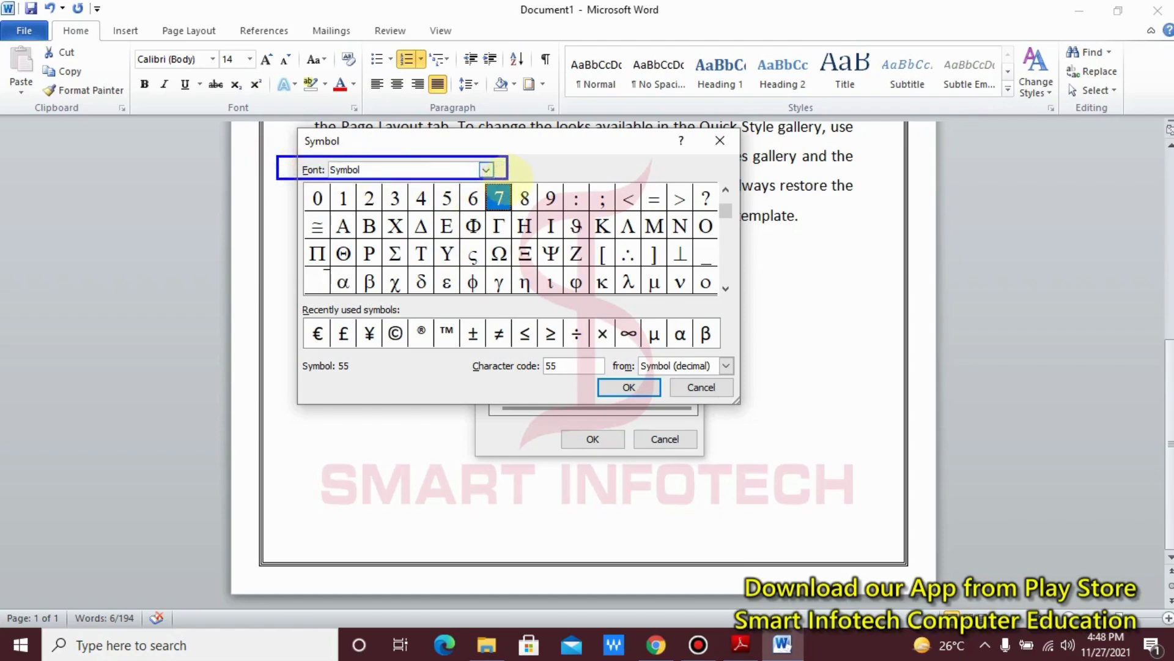
pyautogui.press('t')
pyautogui.click(540, 150)
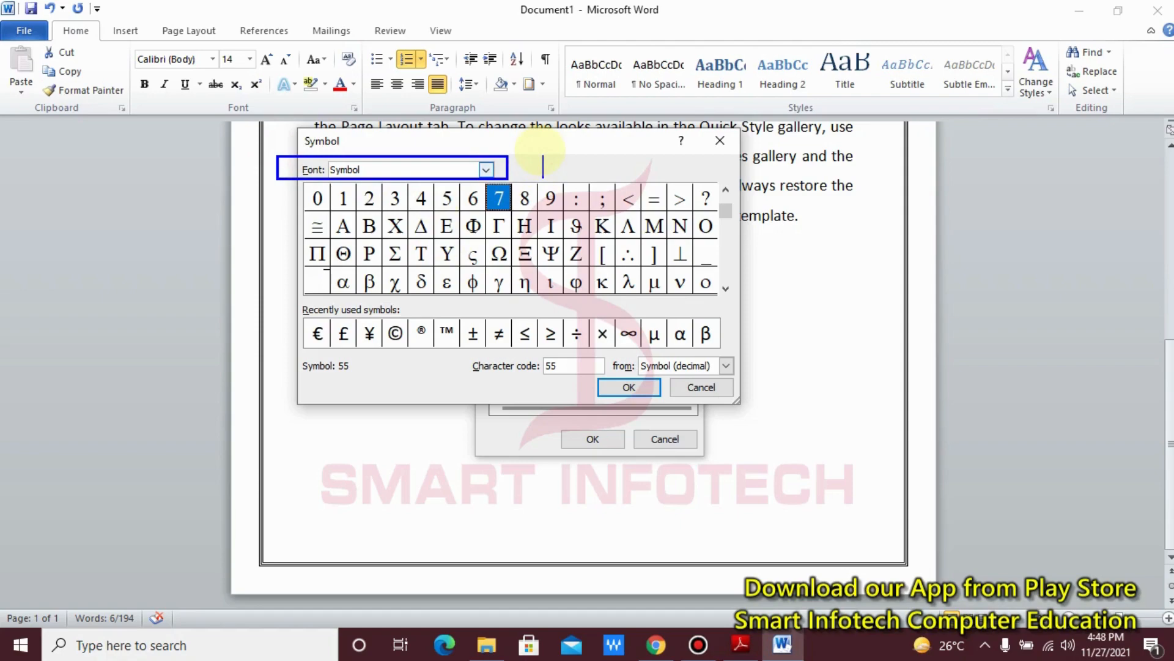
pyautogui.write('Webdi')
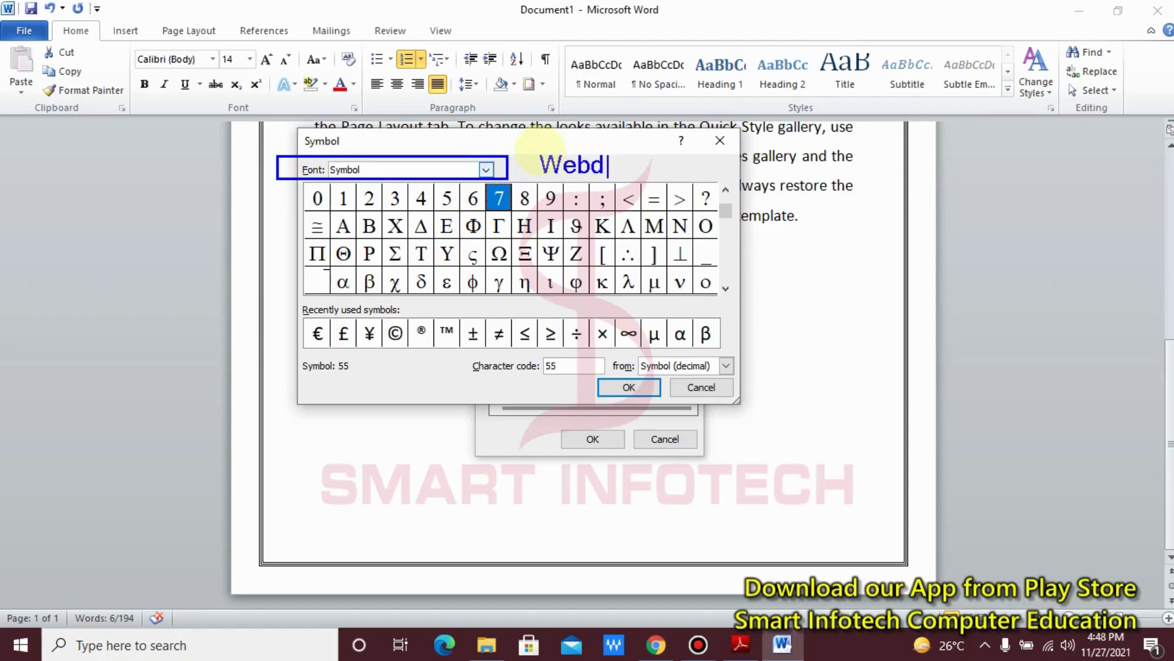
pyautogui.write('ngs / Win')
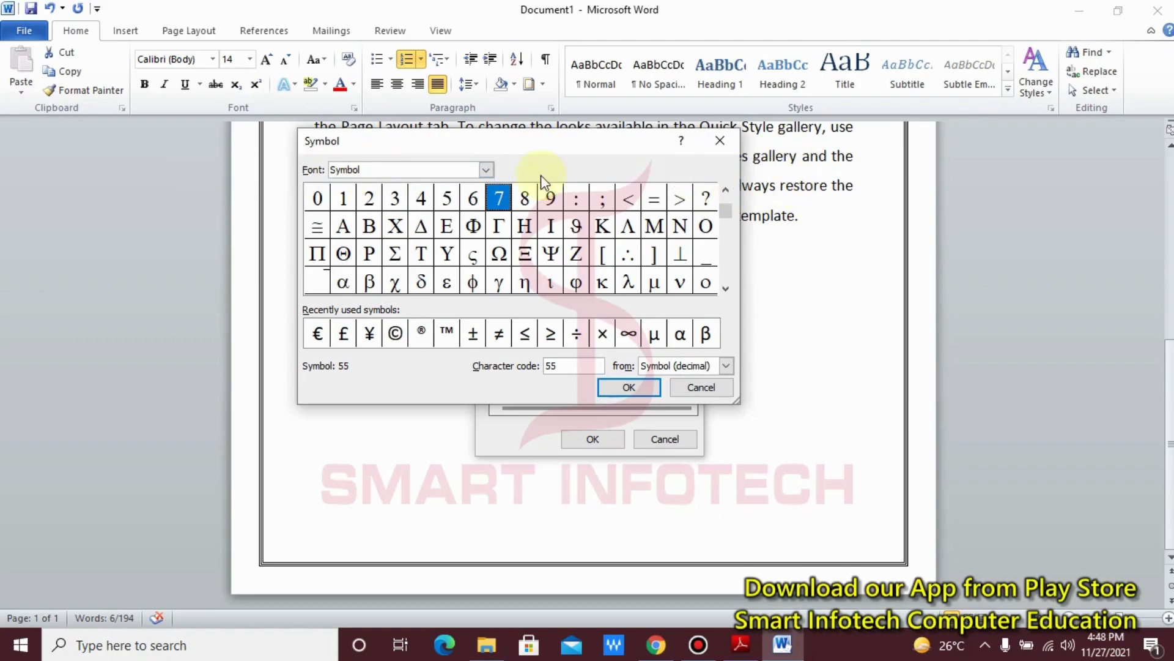
# Step: Define the bullet with the Webdings megaphone symbol, character code 85, and apply it to the three food items
pyautogui.click(486, 170)
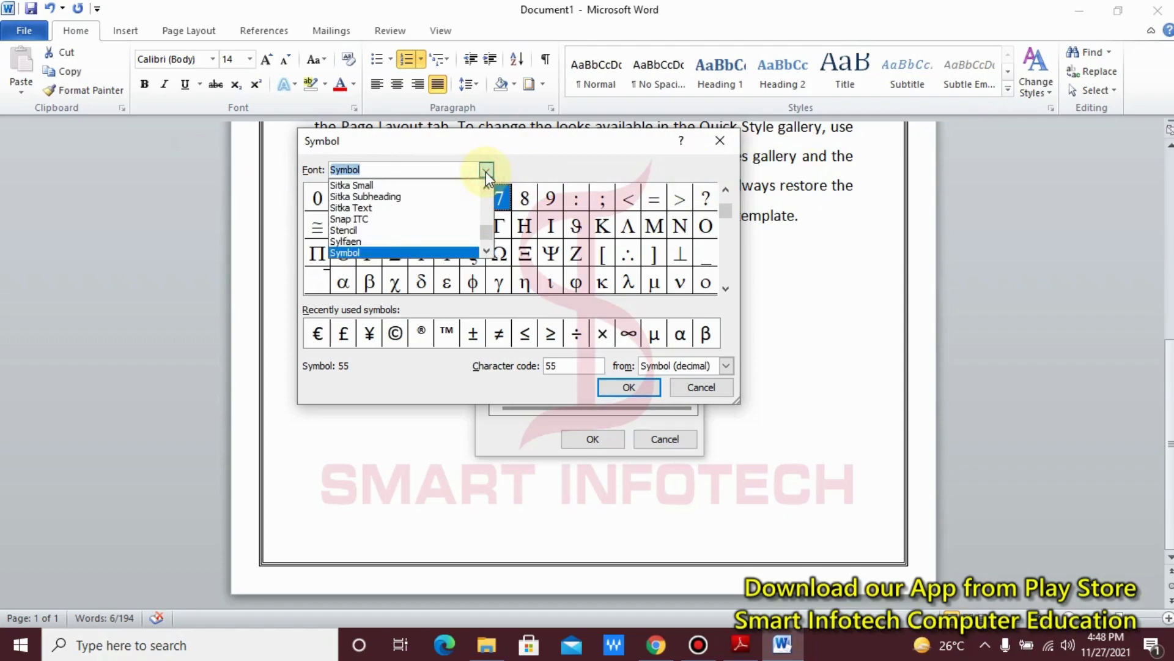
pyautogui.write('w')
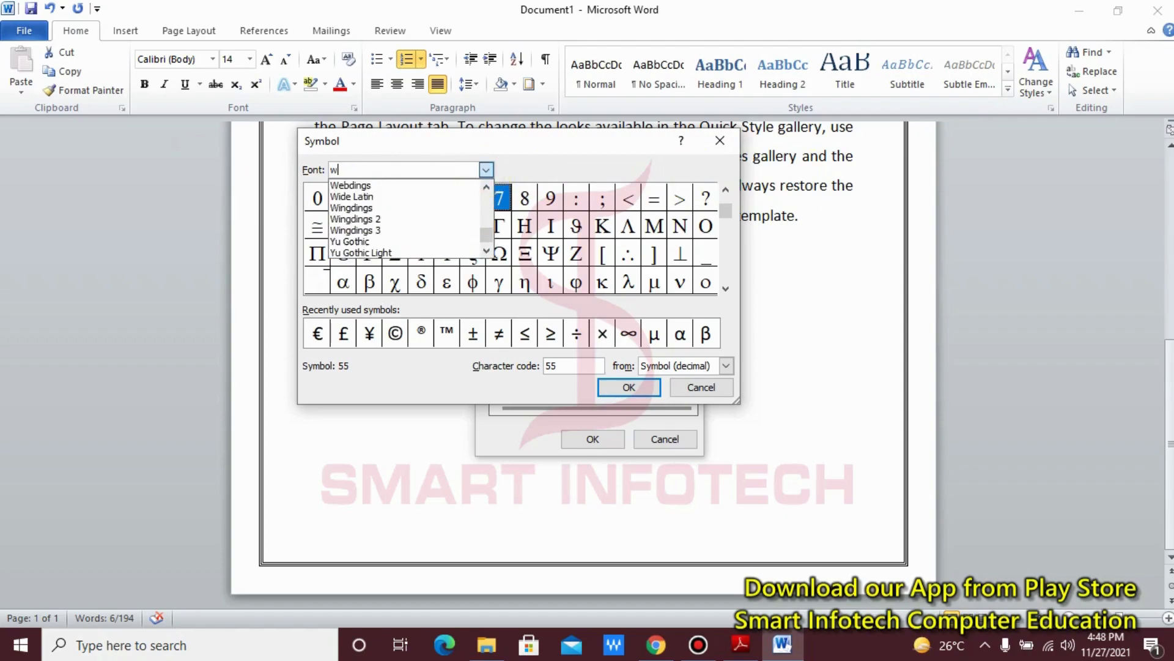
pyautogui.click(385, 185)
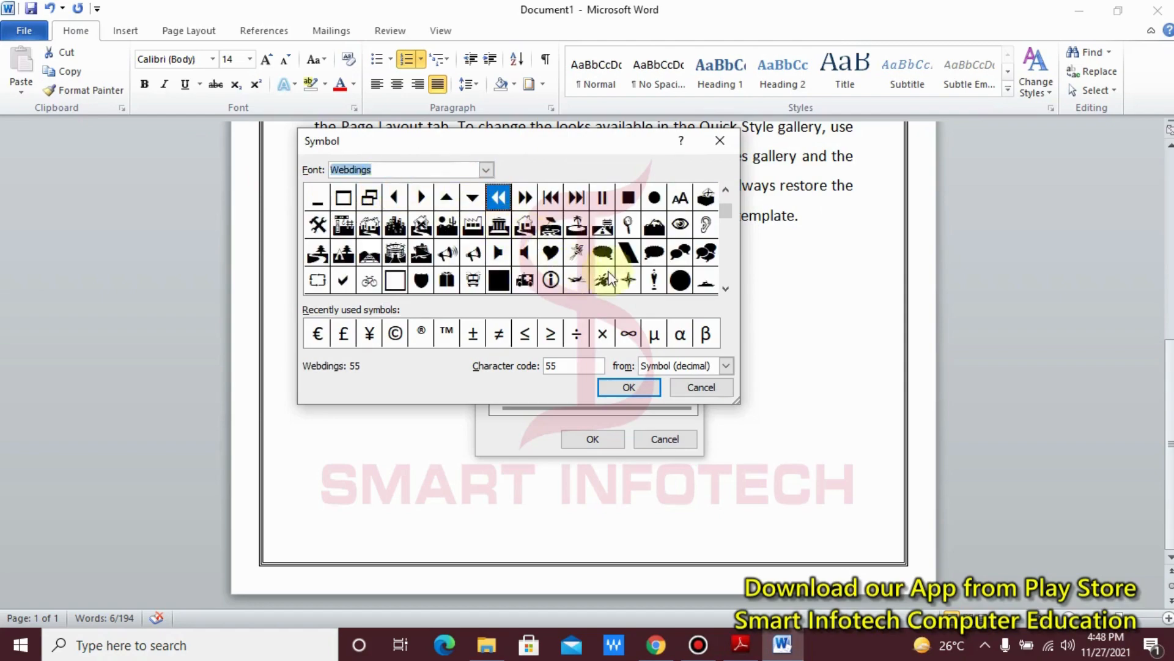
pyautogui.click(448, 260)
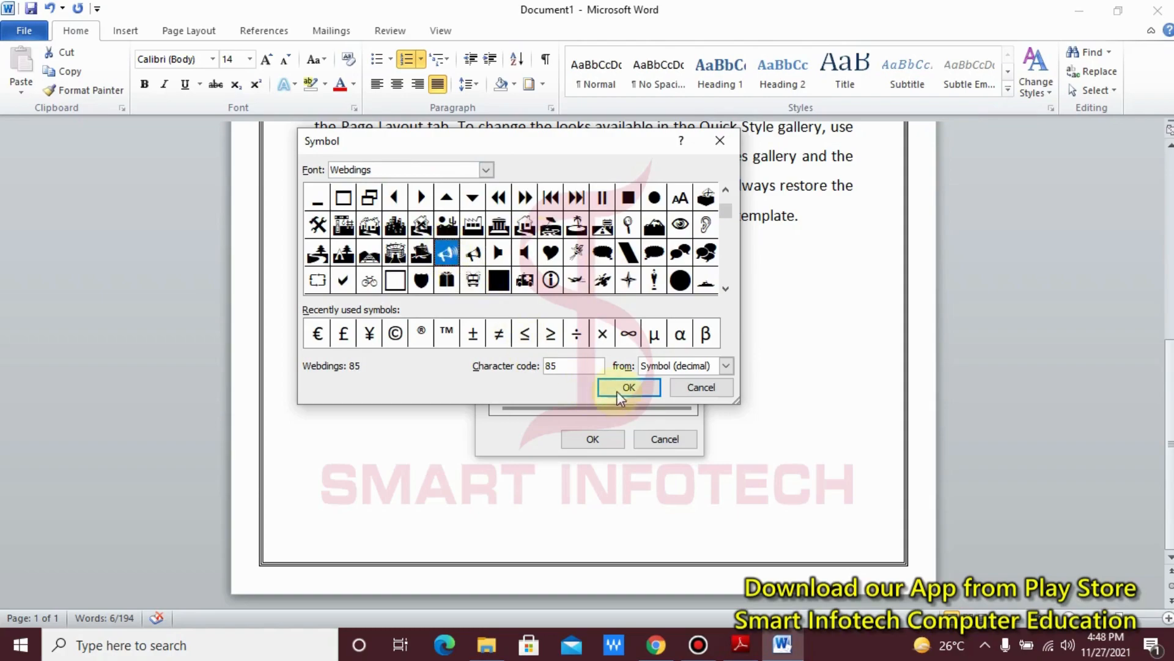
pyautogui.click(640, 389)
pyautogui.click(596, 439)
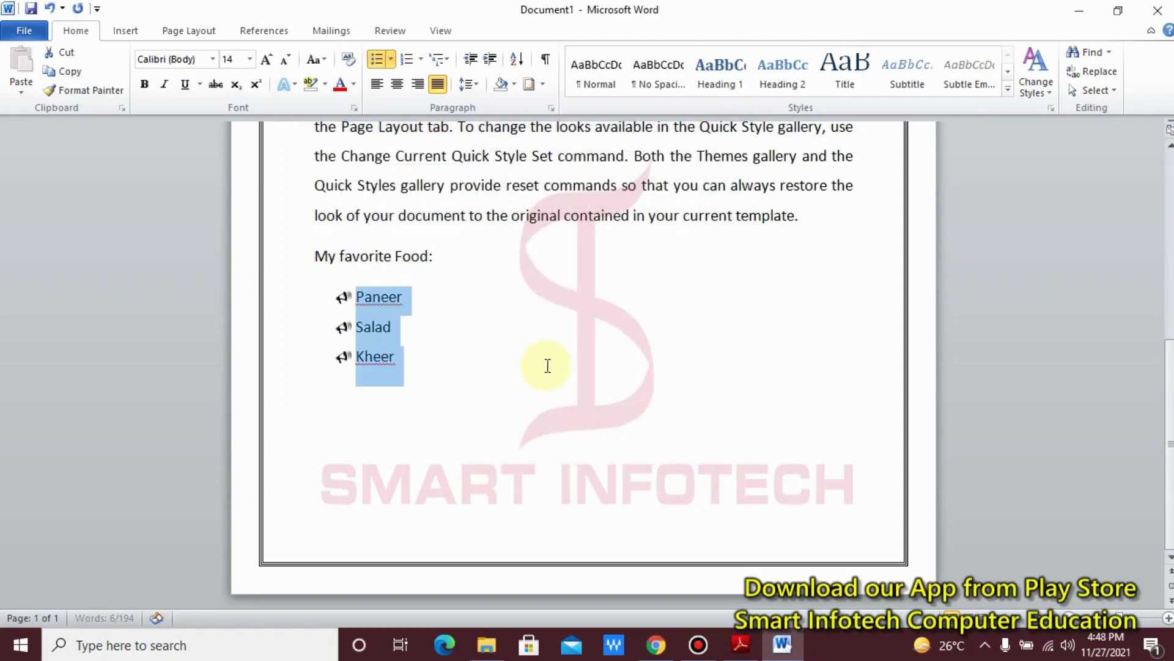
pyautogui.click(546, 365)
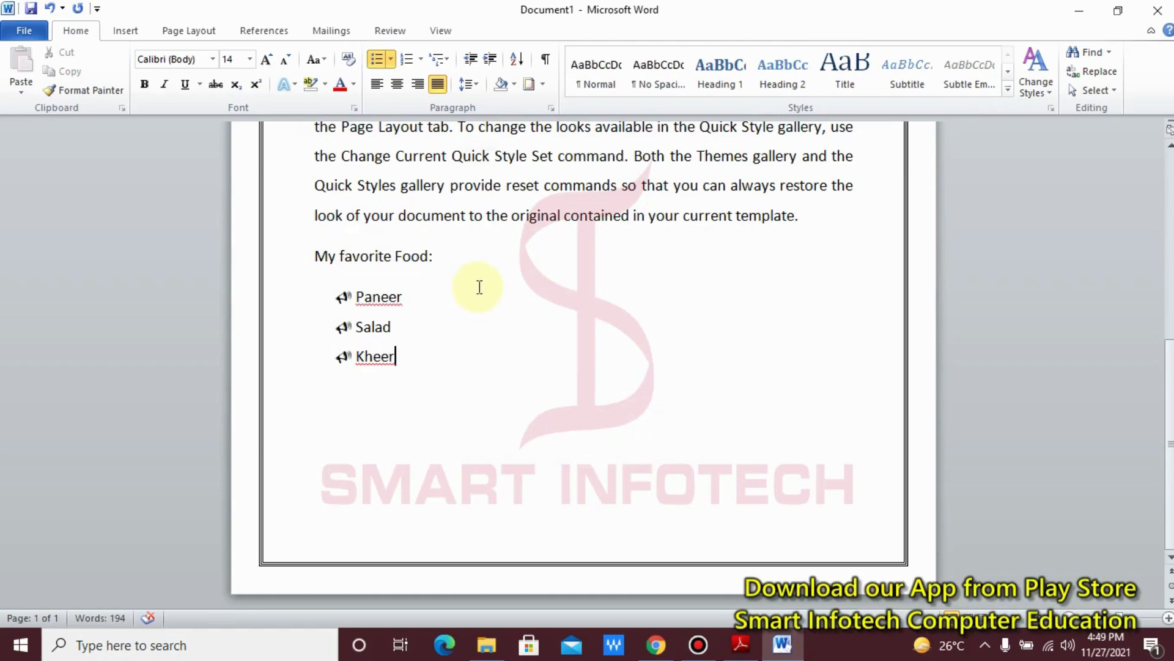
# Step: Start defining another symbol bullet from the last body paragraph and view the characters of the Wingdings font
pyautogui.click(312, 216)
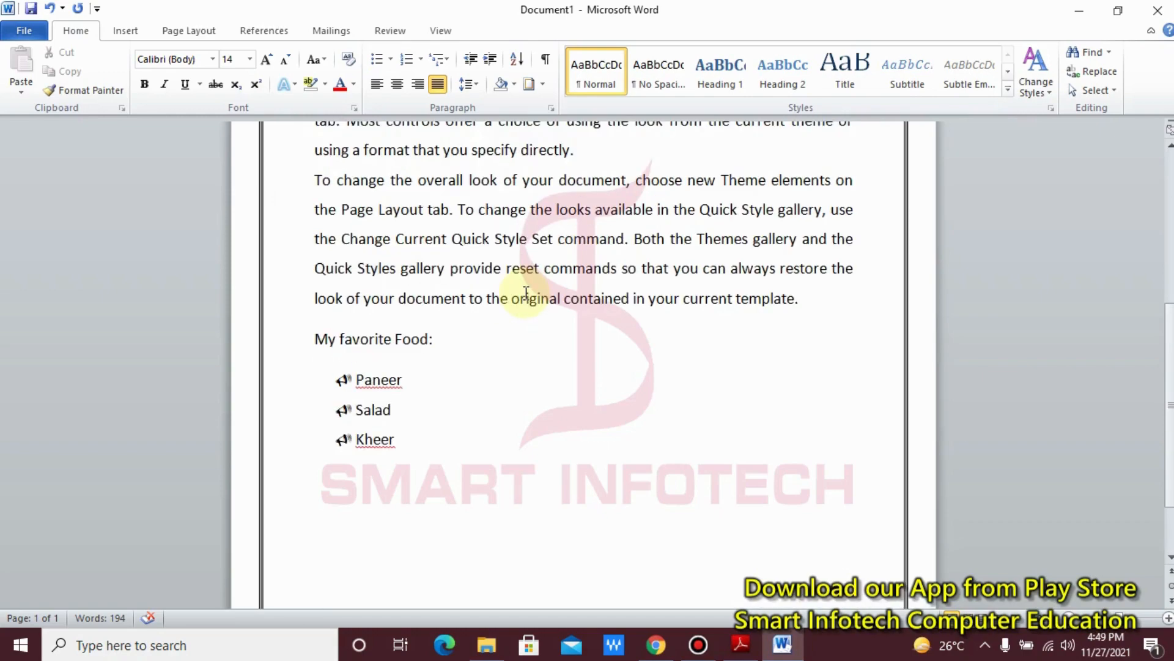
pyautogui.scroll(1, 517, 292)
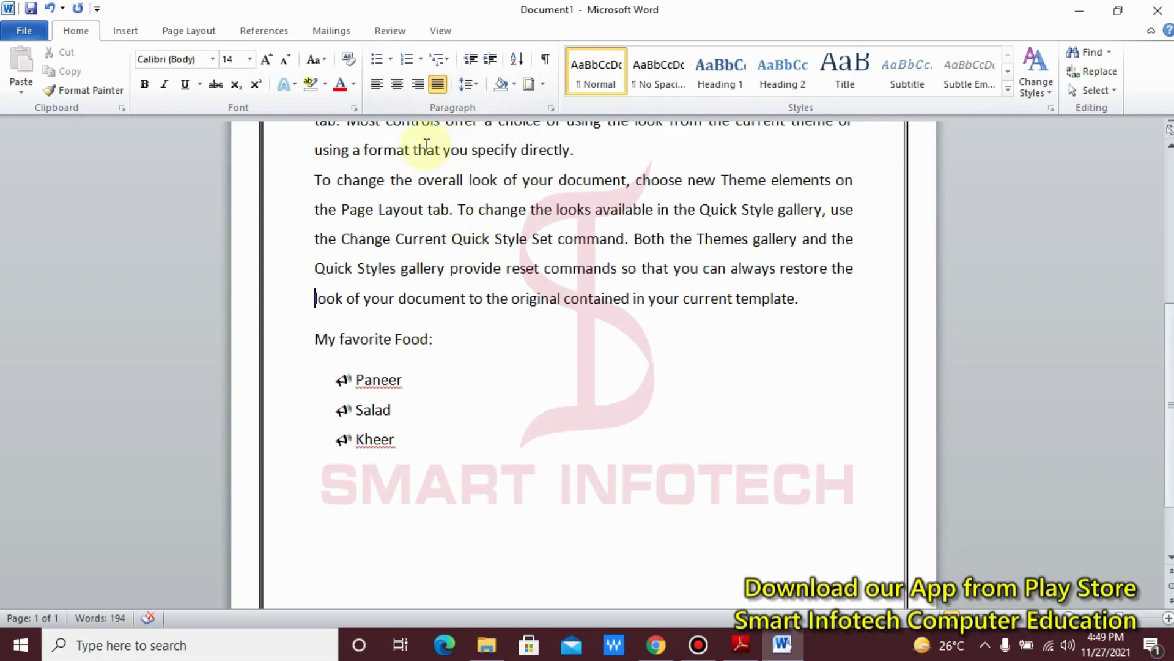
pyautogui.click(392, 60)
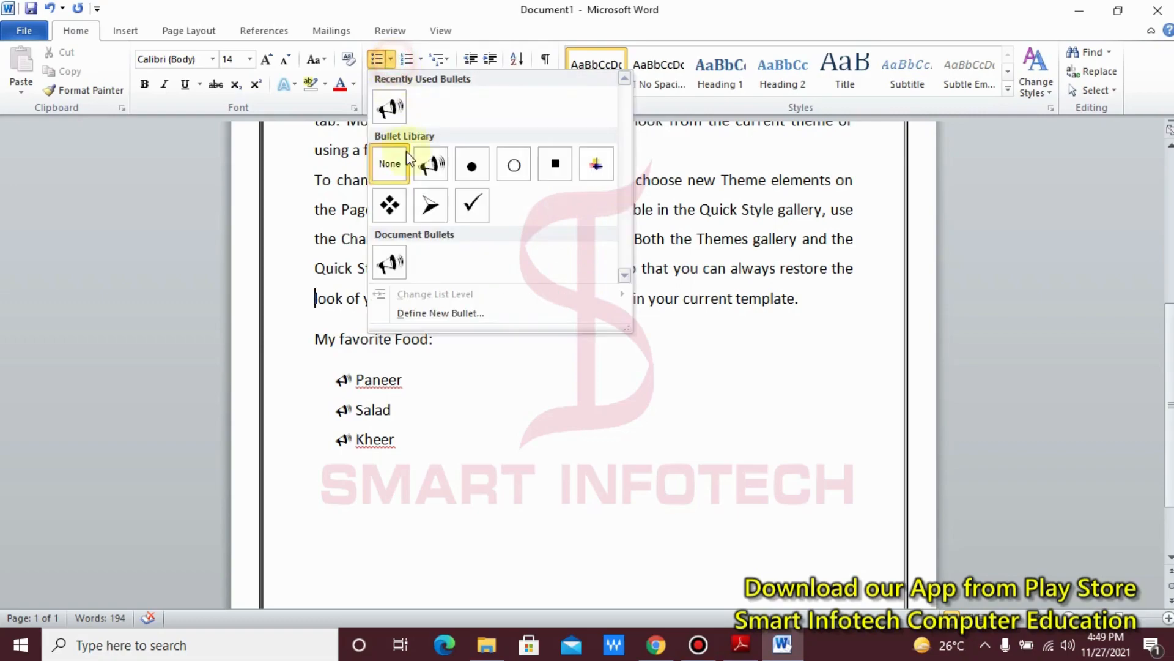
pyautogui.click(432, 313)
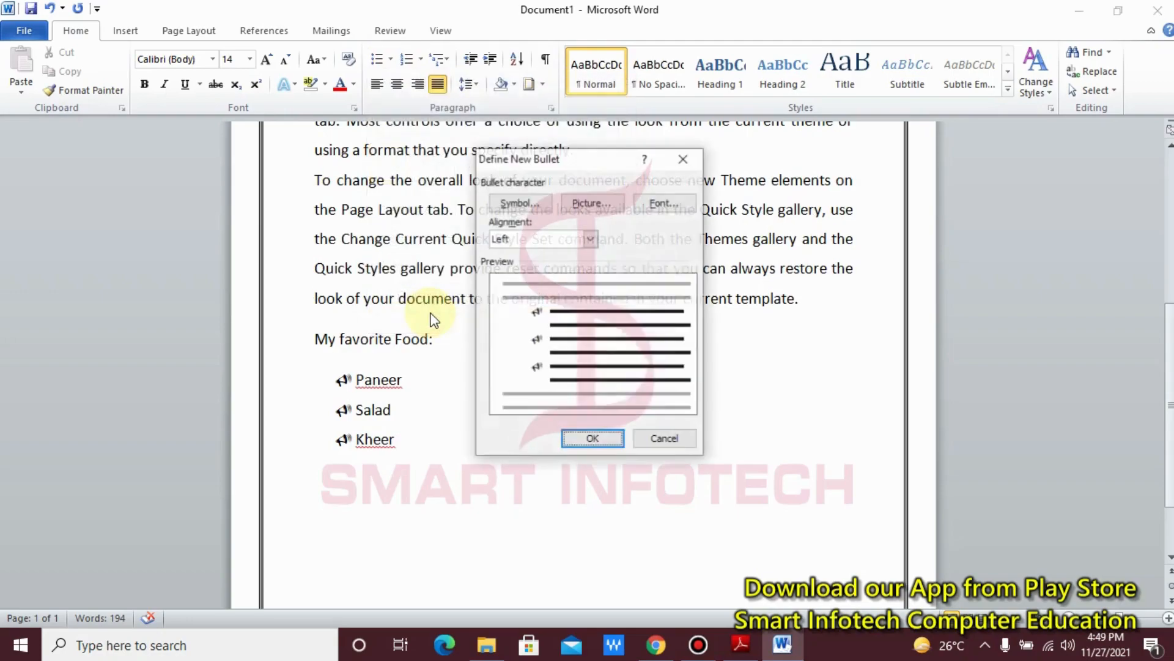
pyautogui.click(532, 203)
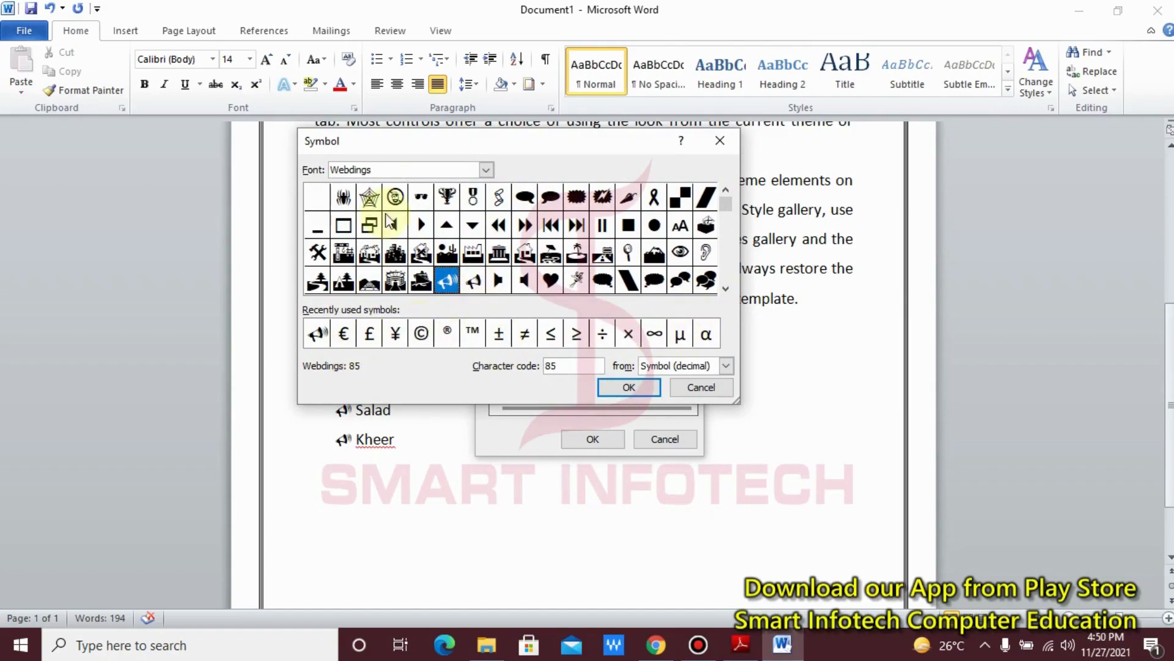
pyautogui.click(486, 172)
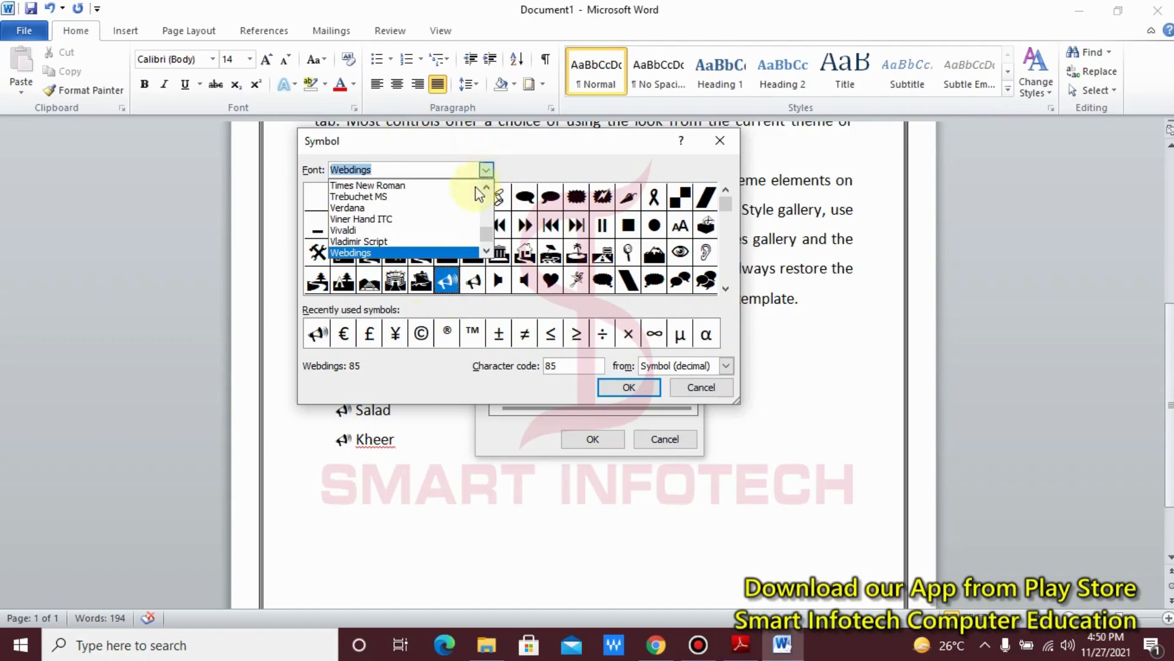
pyautogui.click(486, 250)
pyautogui.click(486, 250)
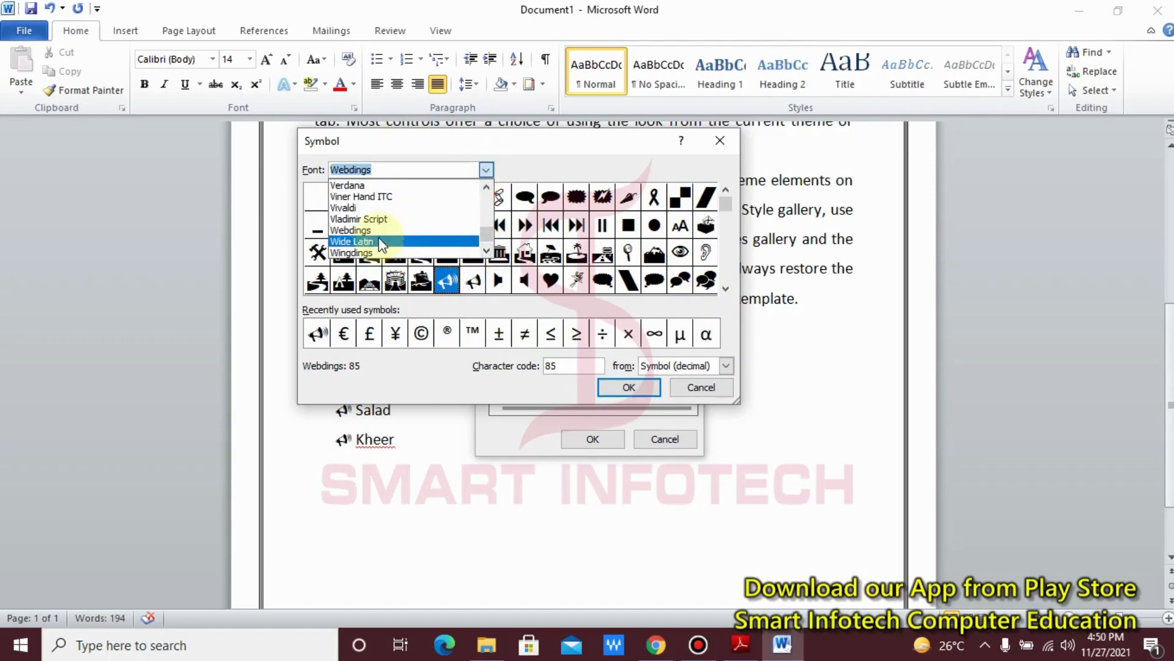
pyautogui.click(379, 253)
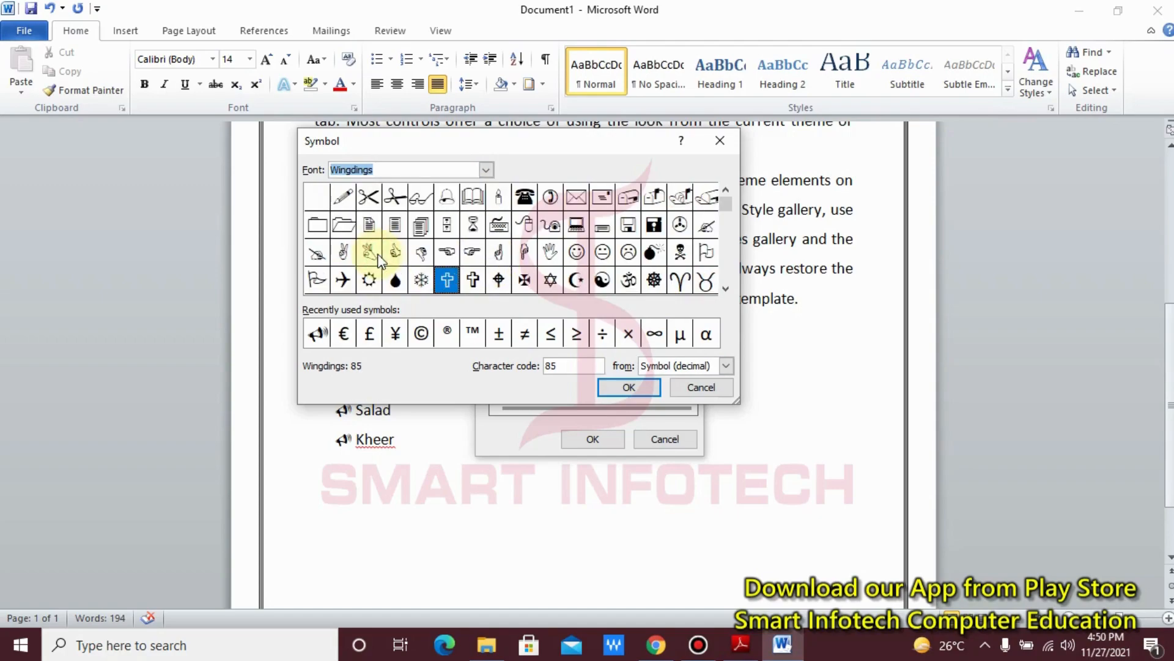
# Step: Select the Wingdings bell symbol for the new bullet and switch its character code notation to Symbol (hex)
pyautogui.click(729, 365)
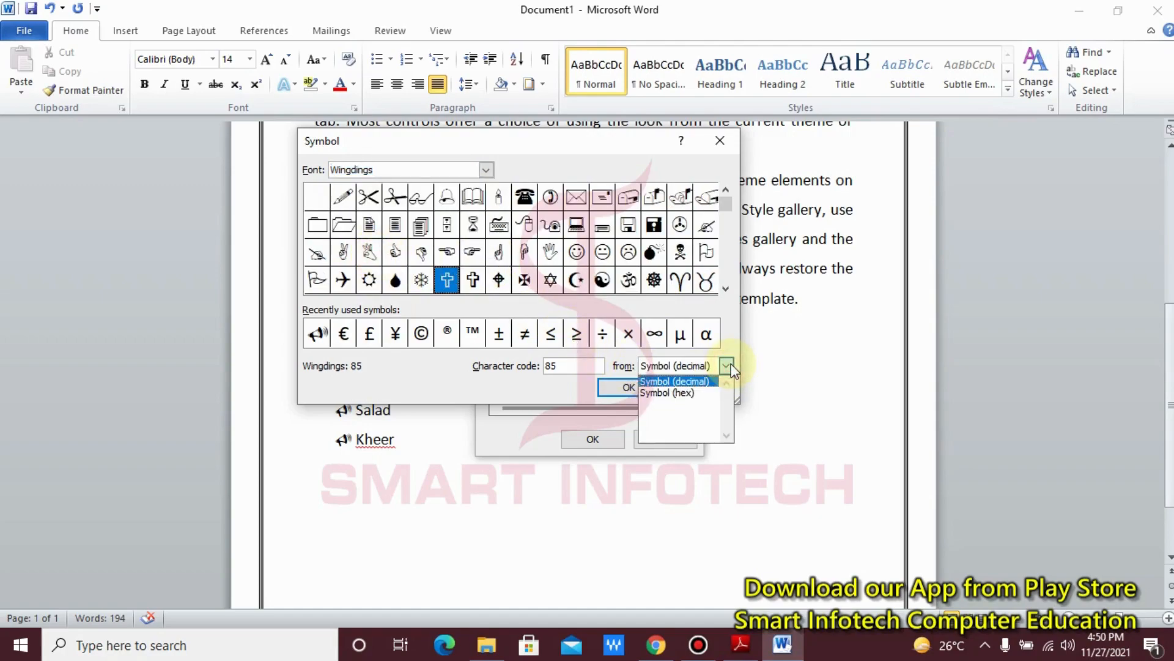
pyautogui.click(730, 365)
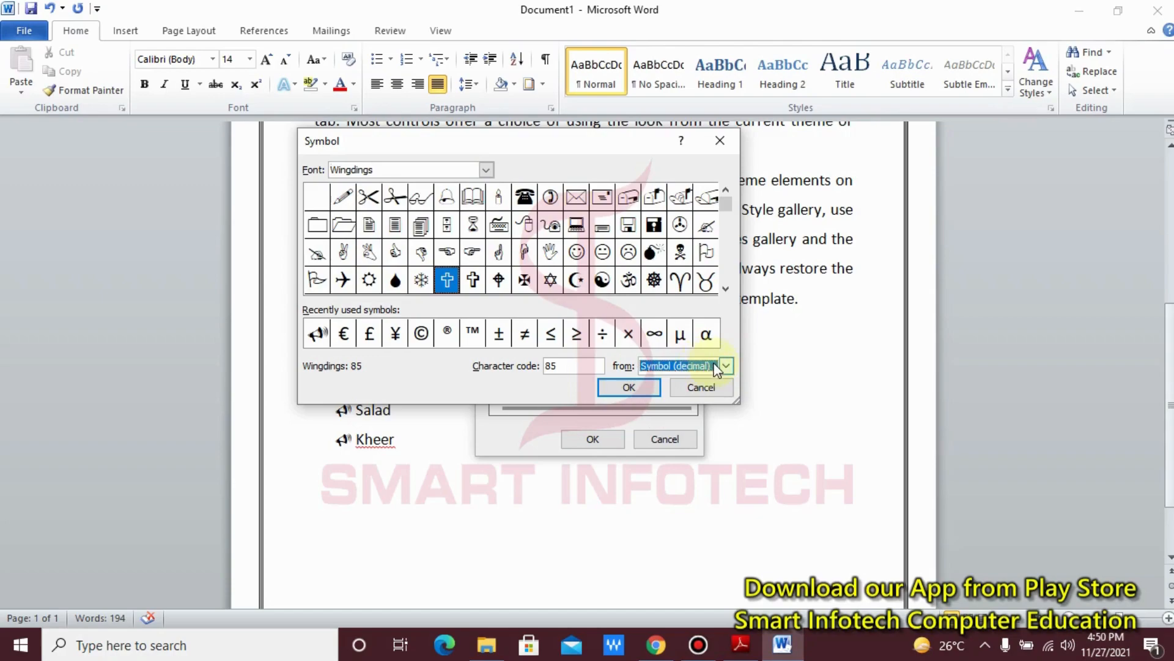
pyautogui.click(719, 365)
pyautogui.click(732, 361)
pyautogui.click(732, 361)
pyautogui.click(732, 361)
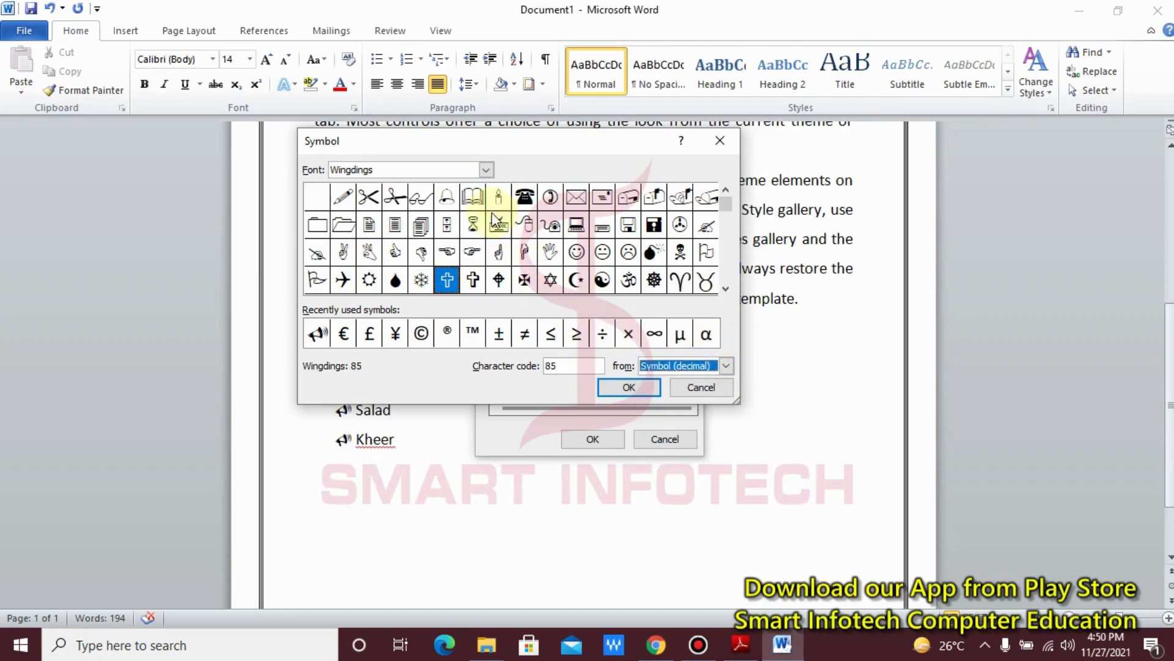
pyautogui.click(453, 201)
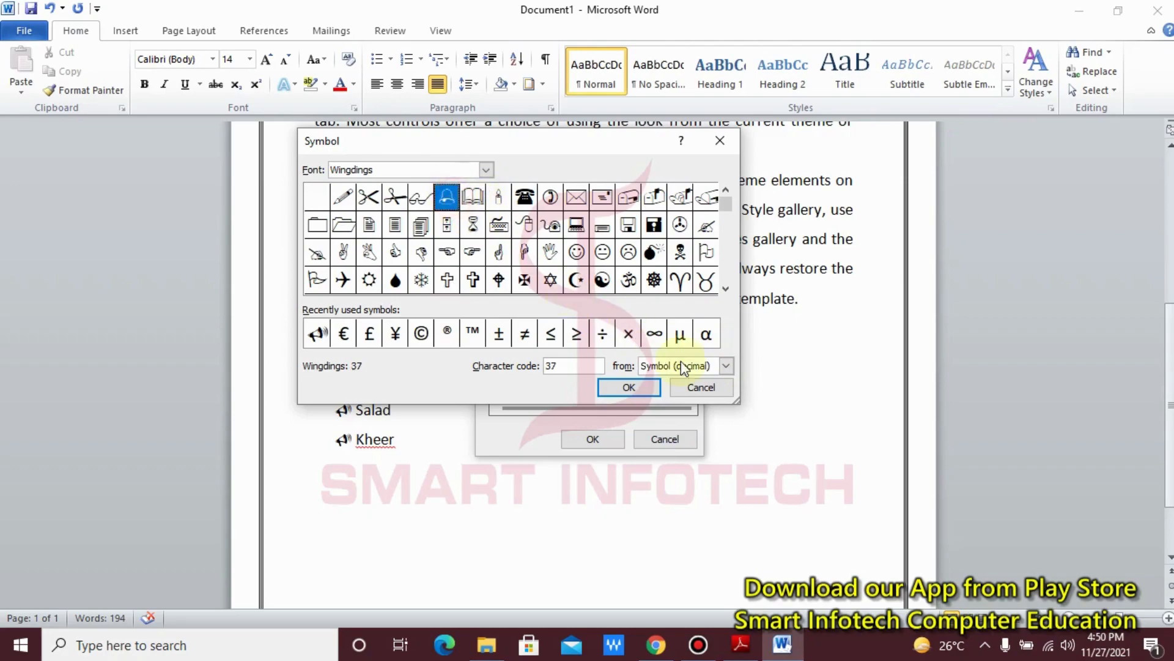
pyautogui.click(726, 366)
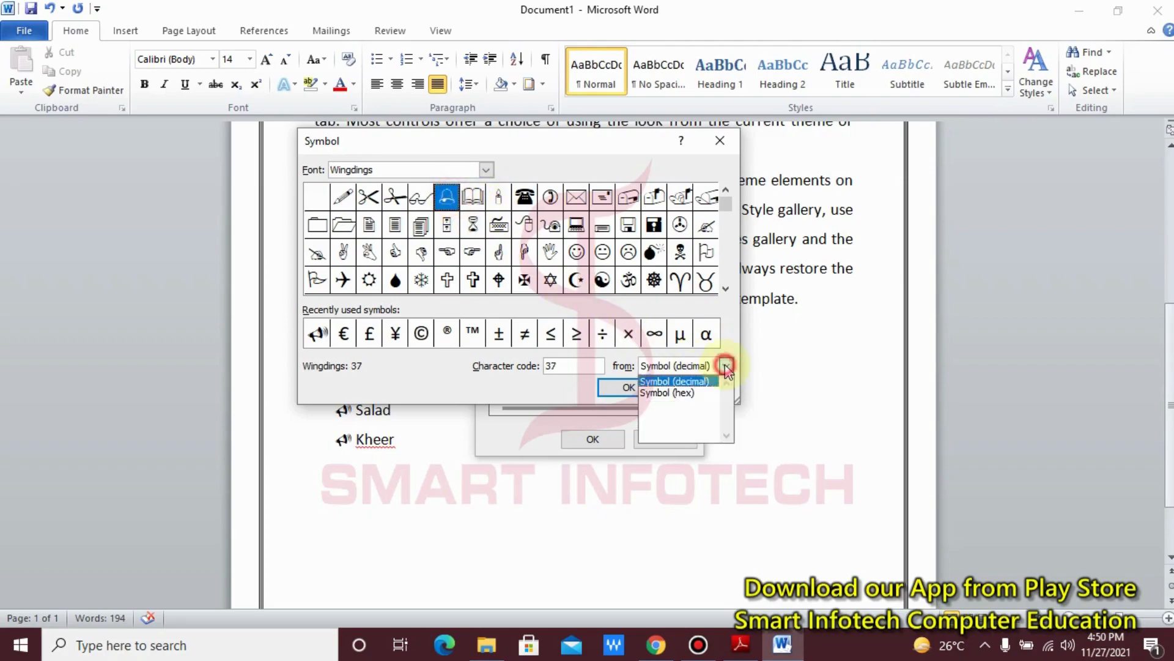
pyautogui.click(668, 393)
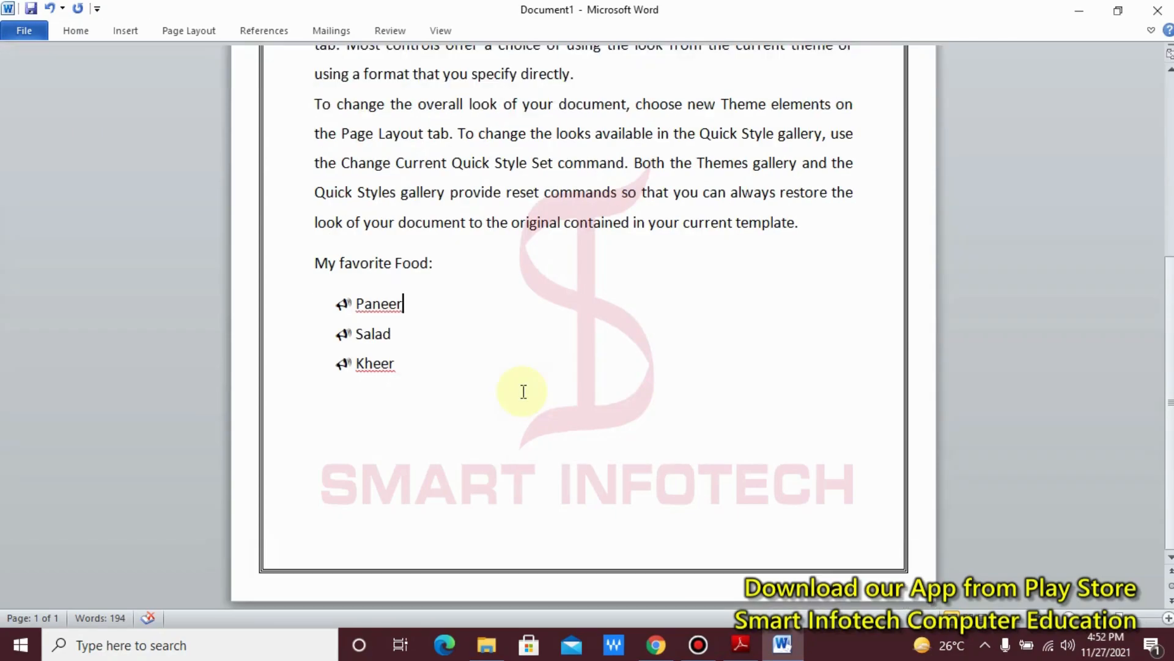
# Step: Expand the collapsed ribbon and view the bullet choices available for the Paneer item
pyautogui.doubleClick(77, 30)
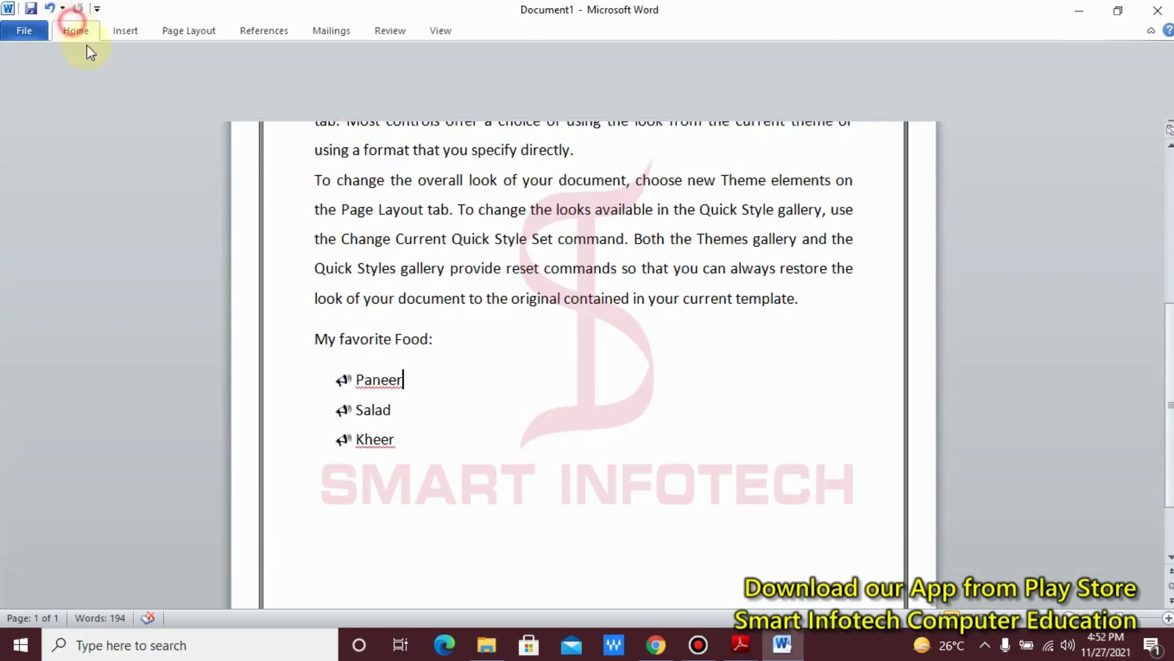
pyautogui.click(390, 59)
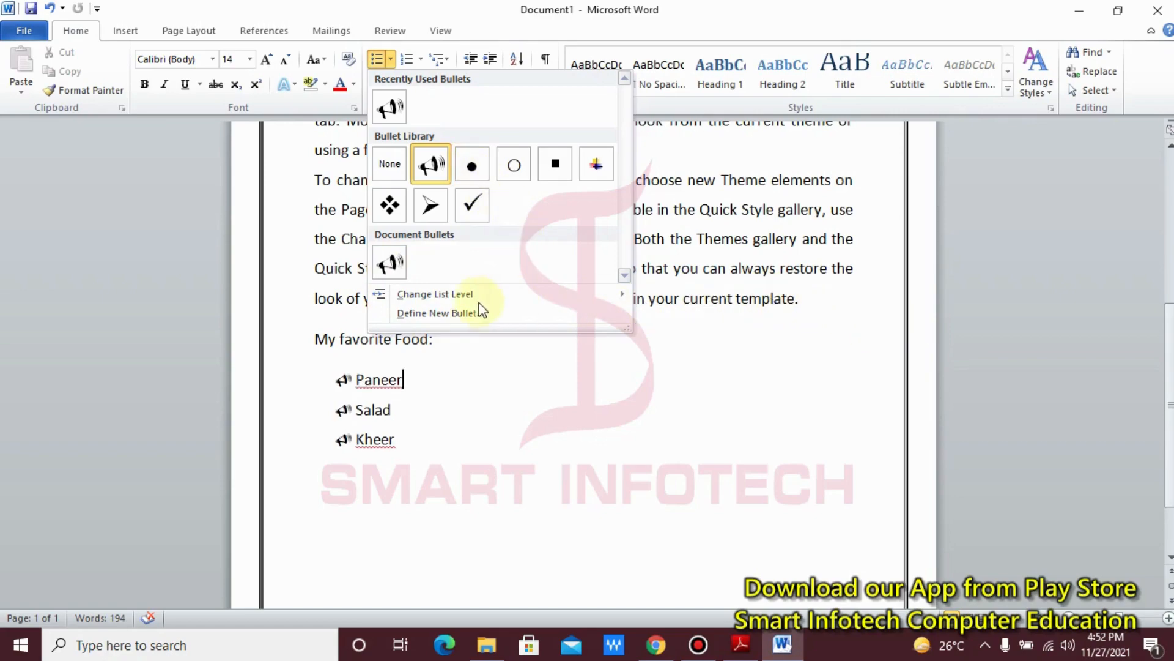
pyautogui.click(734, 328)
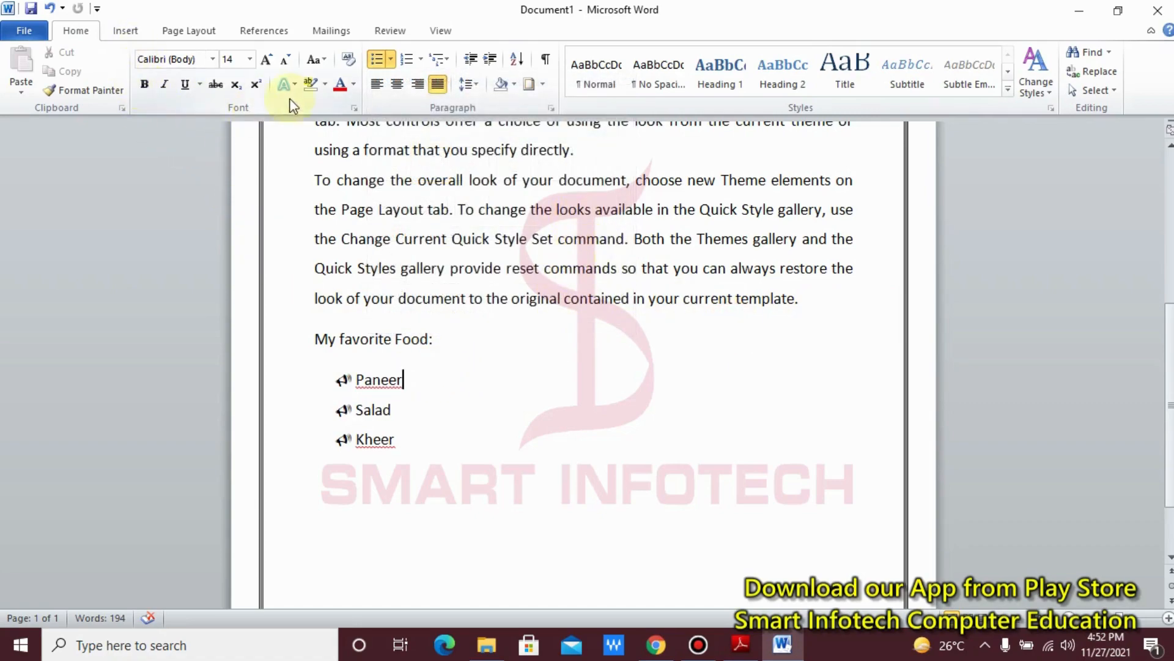
# Step: View the list level choices for the Paneer item and the Webdings characters available for symbol insertion
pyautogui.click(390, 64)
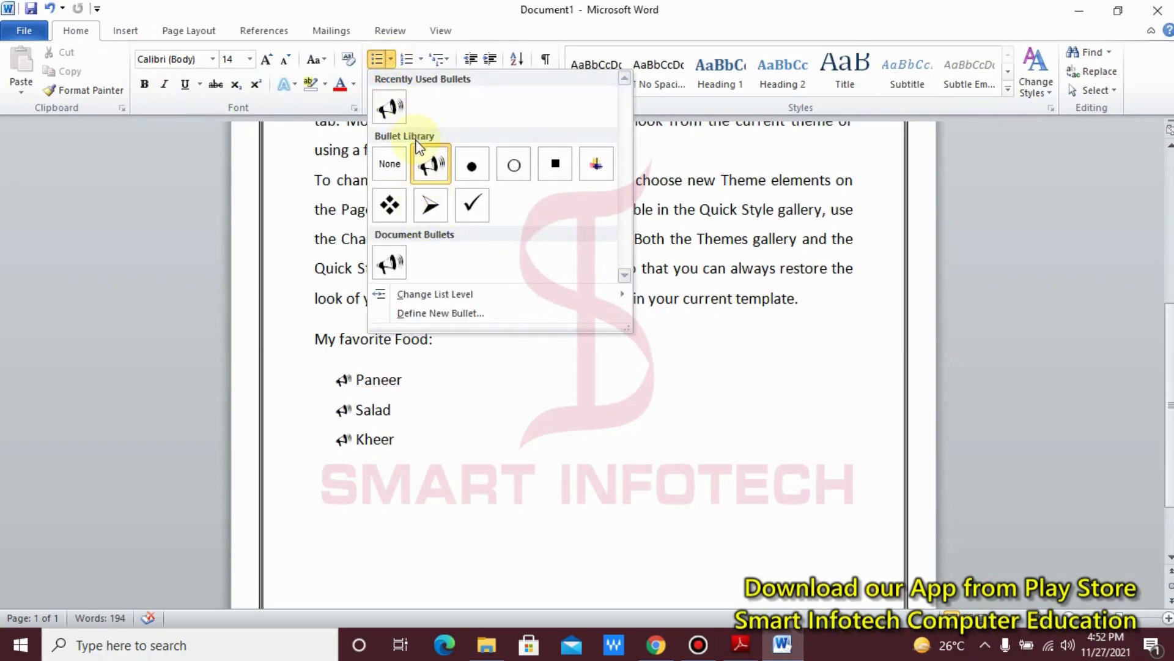
pyautogui.click(798, 205)
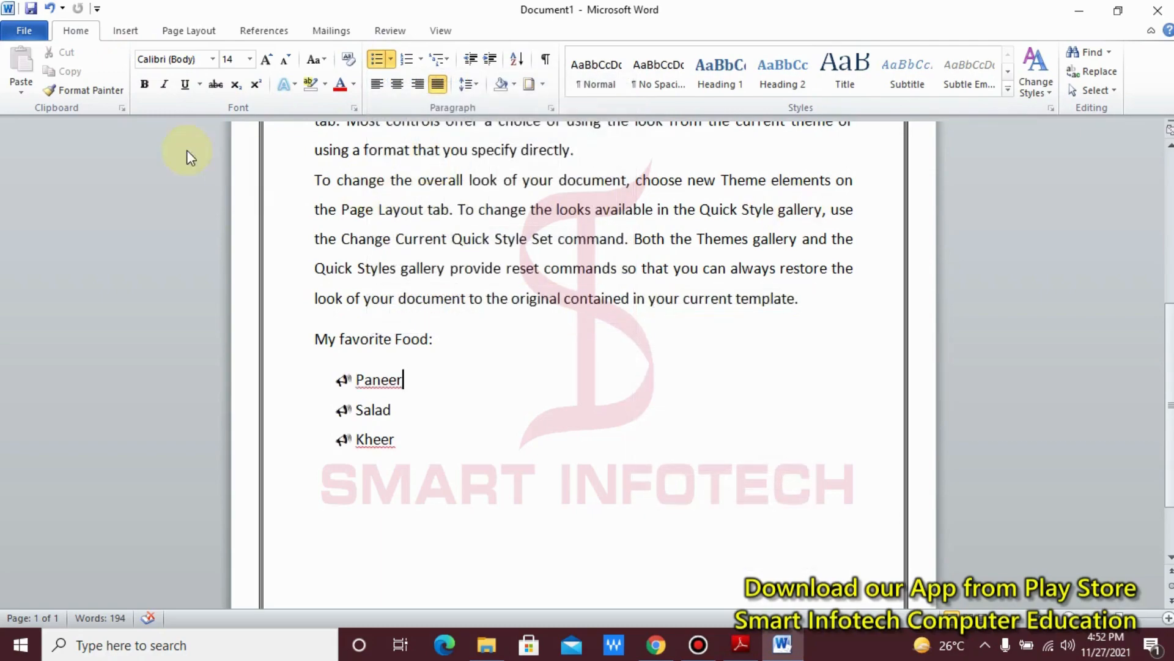
pyautogui.click(125, 33)
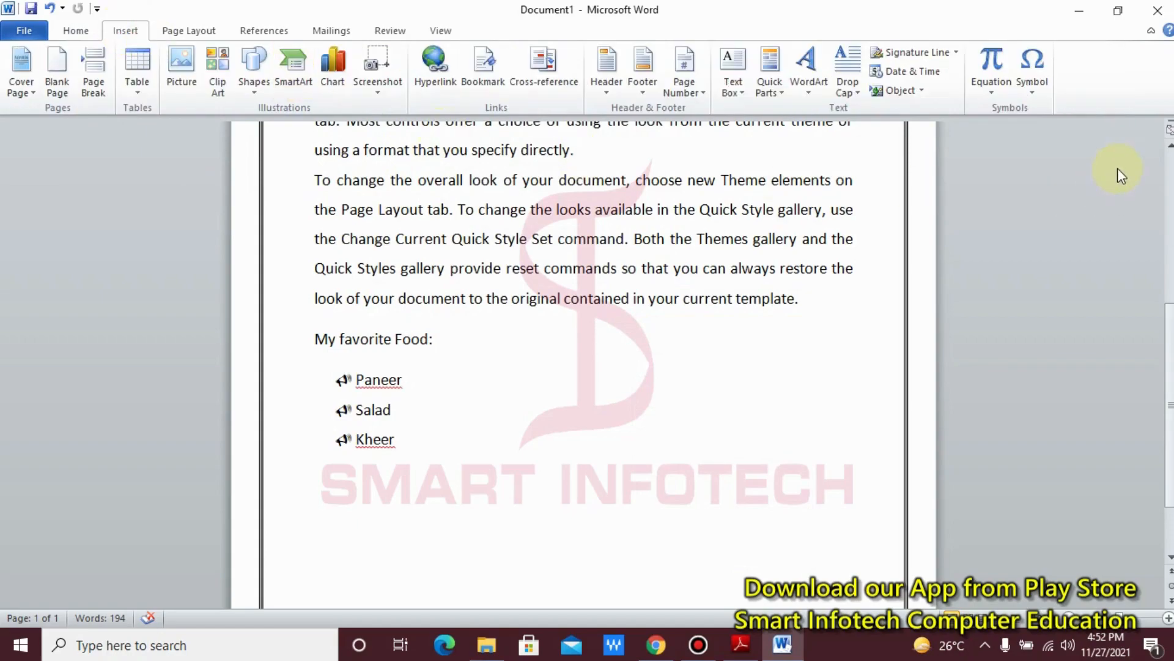
pyautogui.click(1037, 95)
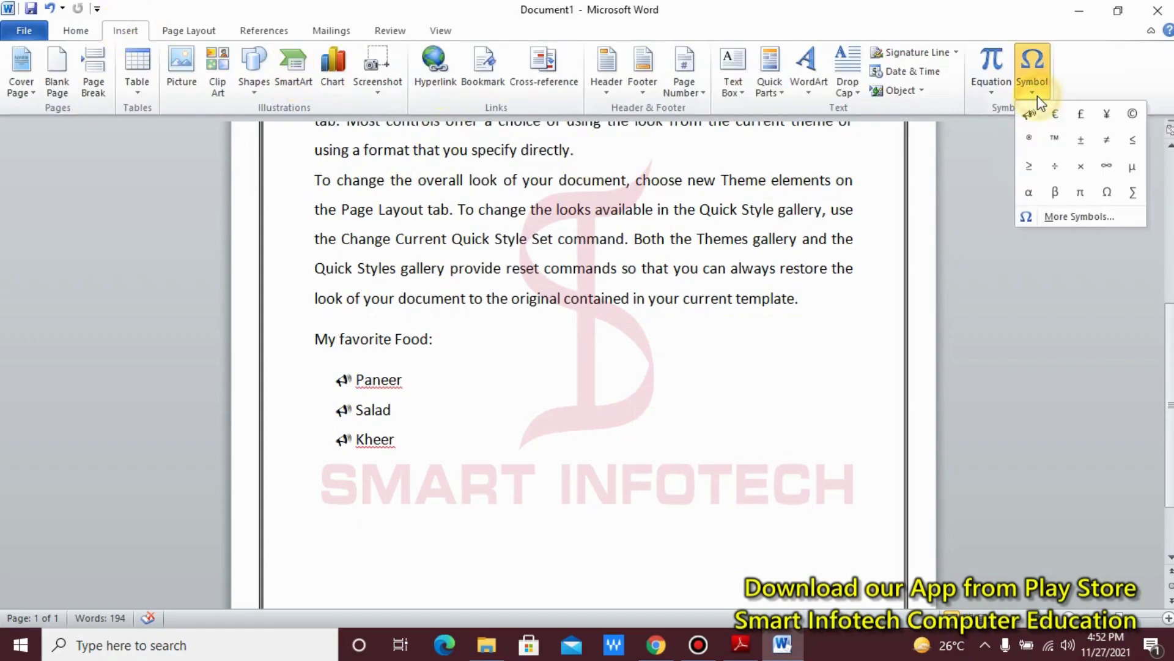
pyautogui.click(1077, 215)
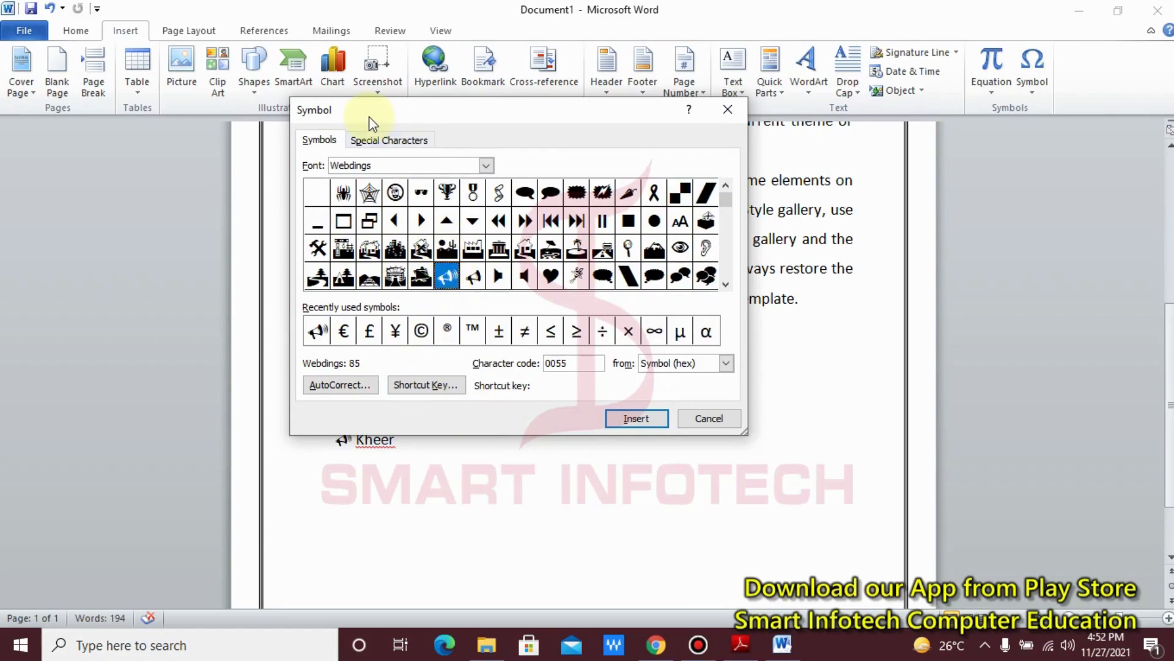
pyautogui.click(82, 35)
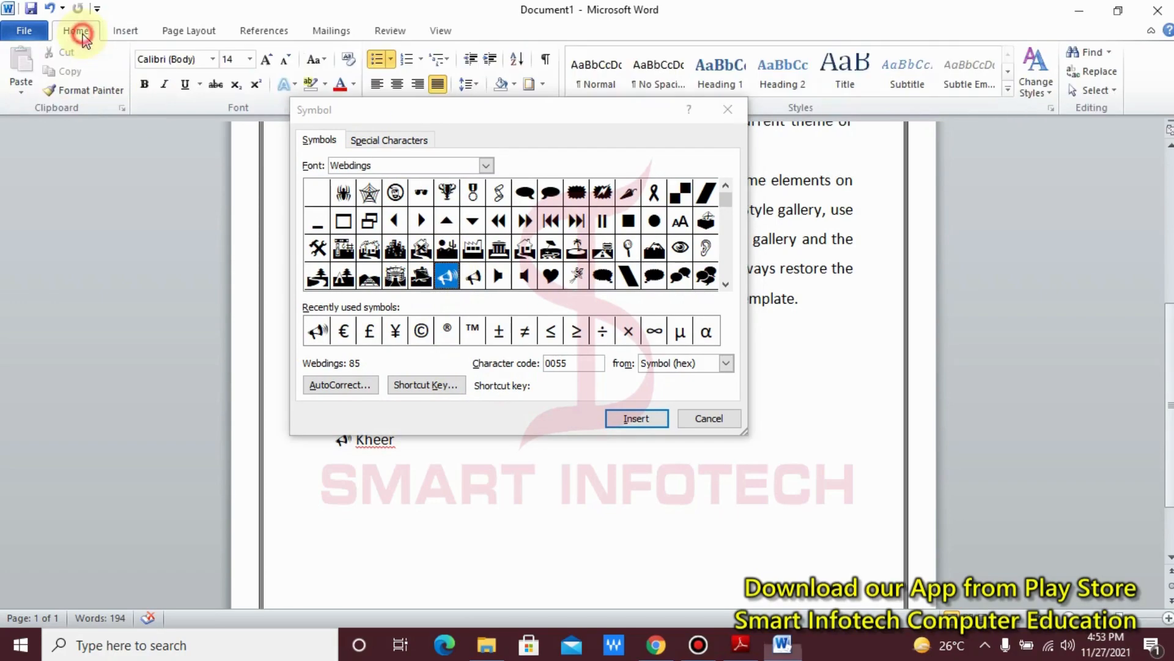
pyautogui.click(716, 420)
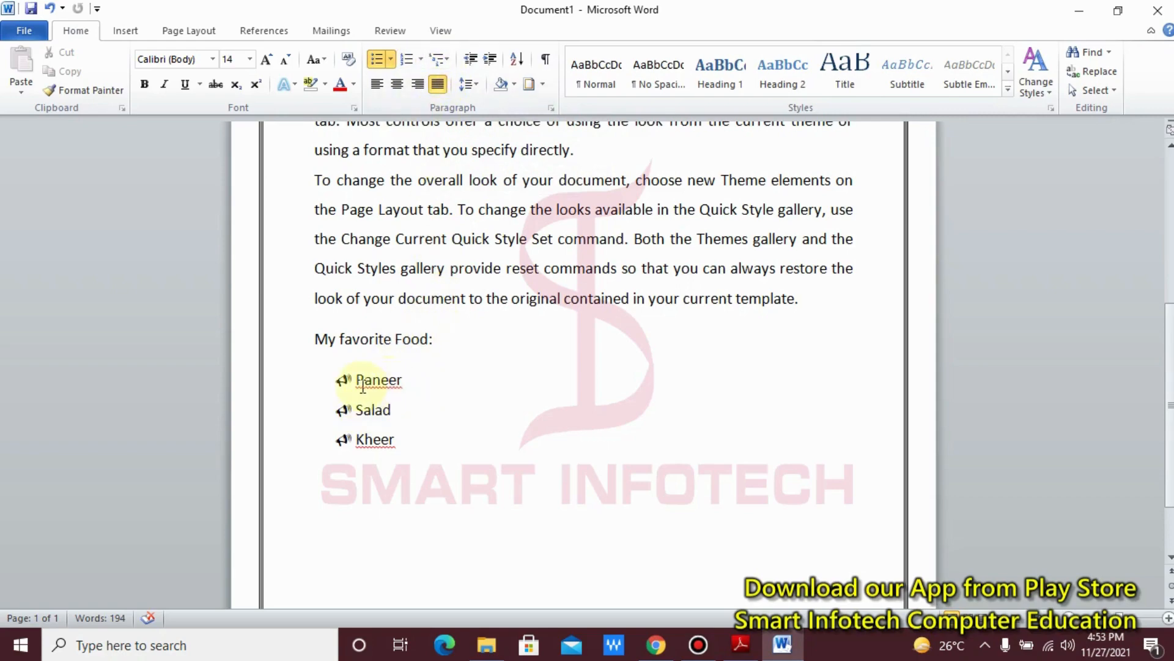
# Step: Replace the megaphone bullets of Paneer, Salad and Kheer with 1. 2. 3. numbering
pyautogui.moveTo(356, 380)
pyautogui.mouseDown()
pyautogui.moveTo(432, 386)
pyautogui.moveTo(437, 458)
pyautogui.mouseUp()
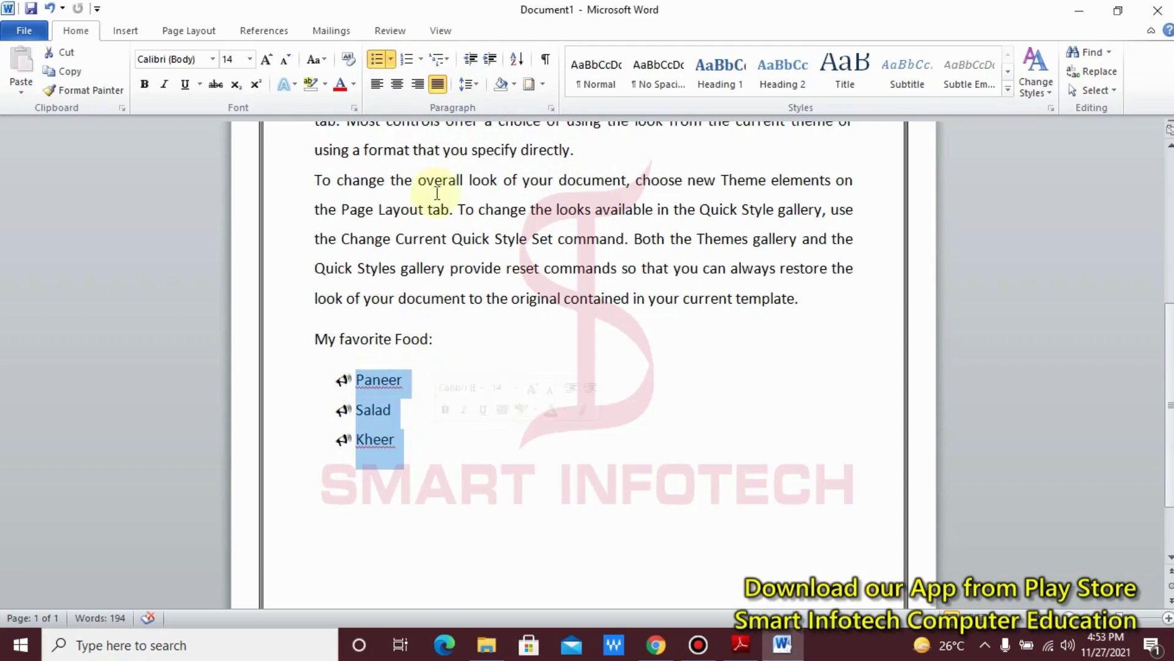
pyautogui.click(421, 59)
pyautogui.click(506, 138)
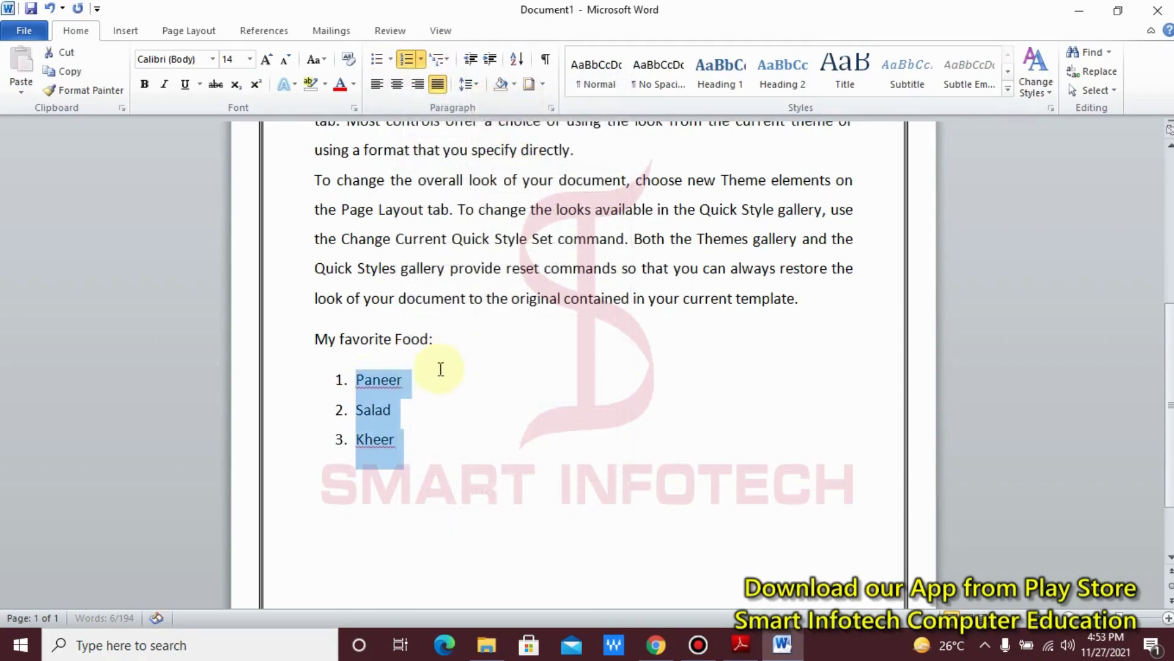
pyautogui.click(432, 393)
pyautogui.click(357, 410)
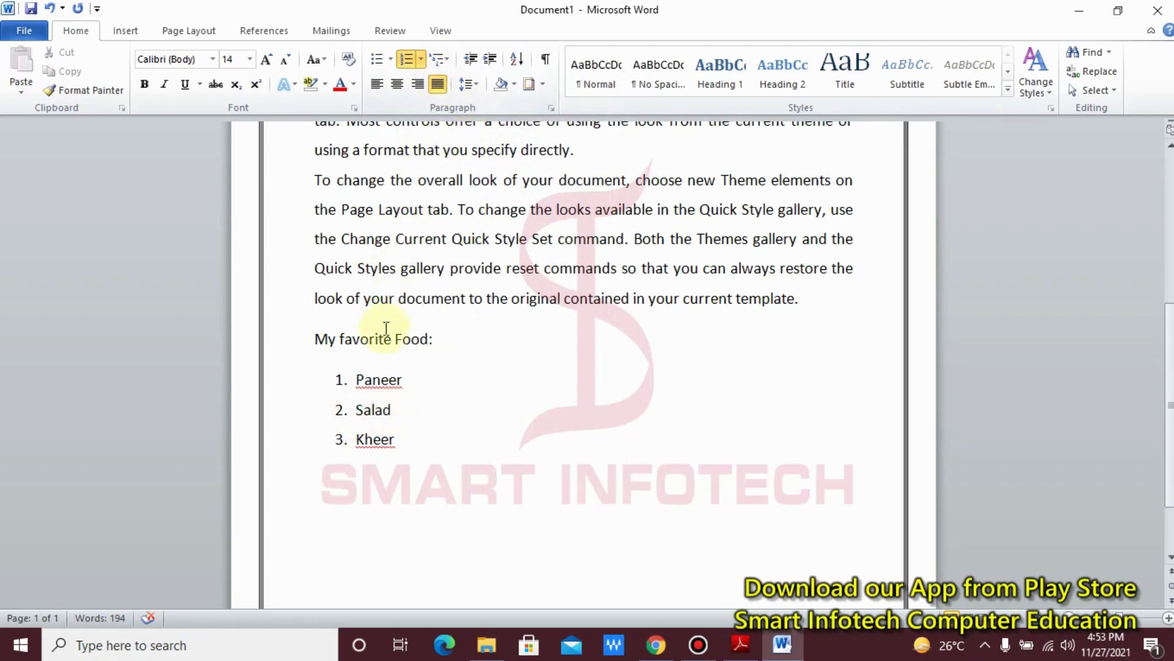
# Step: Apply the multilevel list style 1) a) i) to the three food items
pyautogui.moveTo(355, 379); pyautogui.dragTo(427, 438)
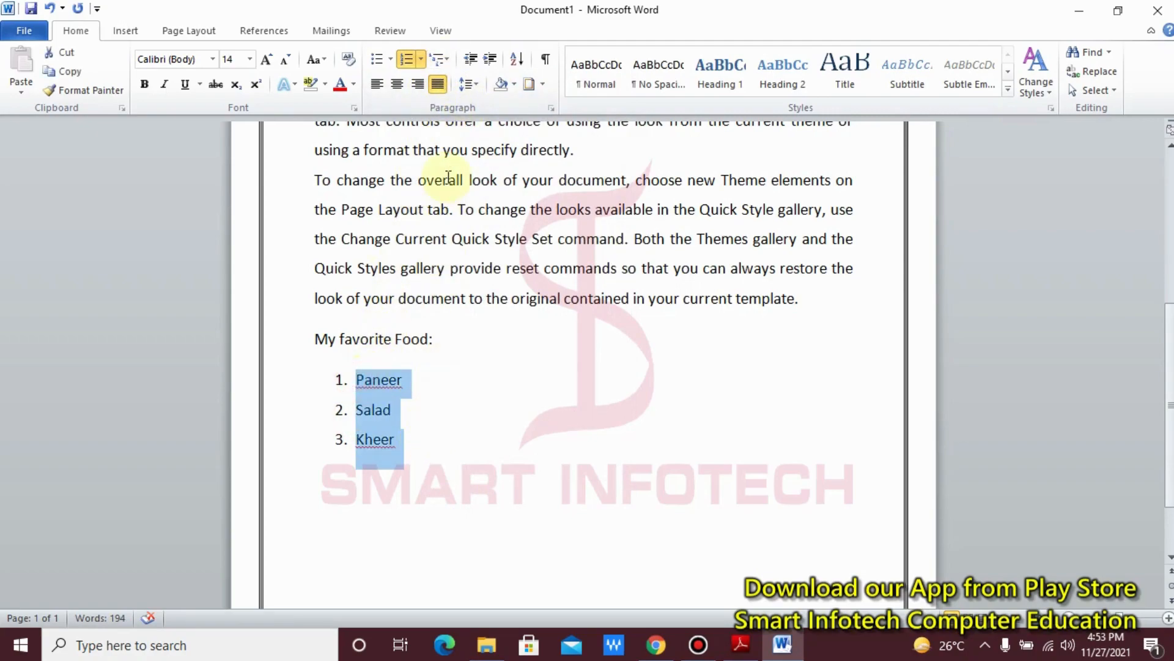
pyautogui.click(445, 60)
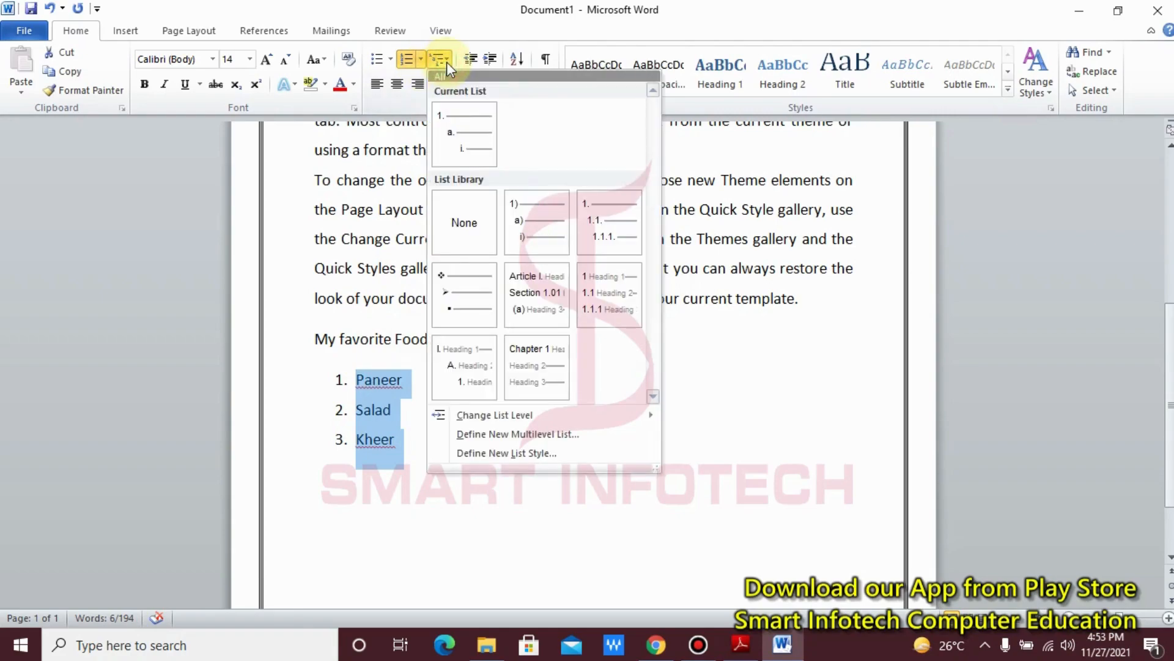
pyautogui.click(479, 147)
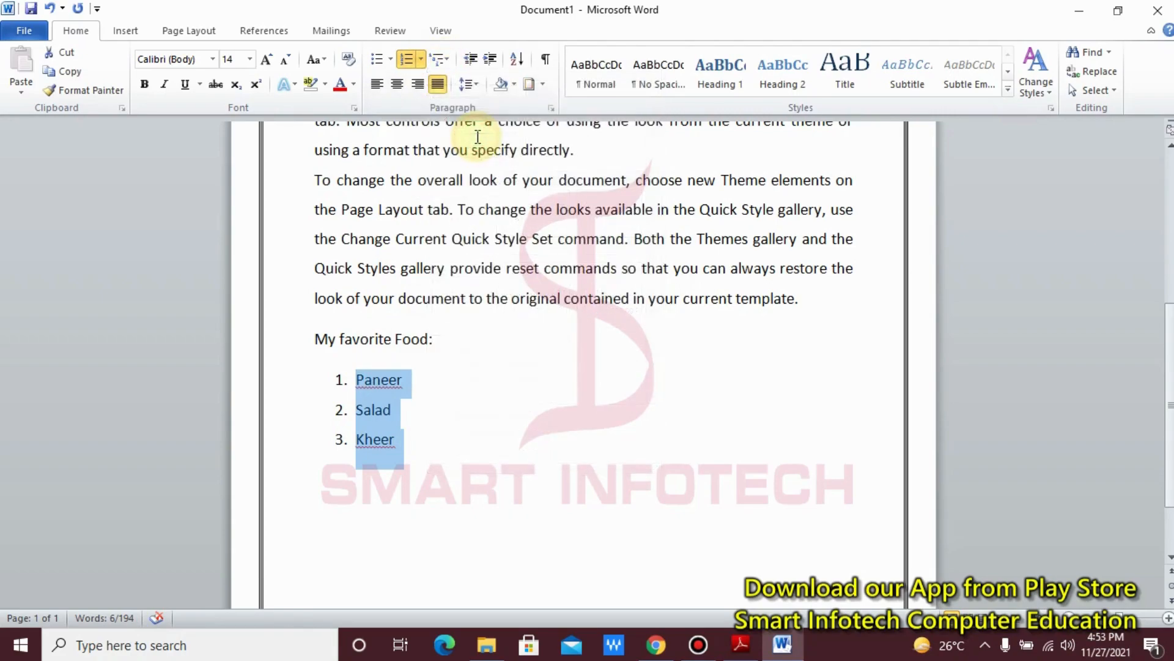
pyautogui.click(449, 60)
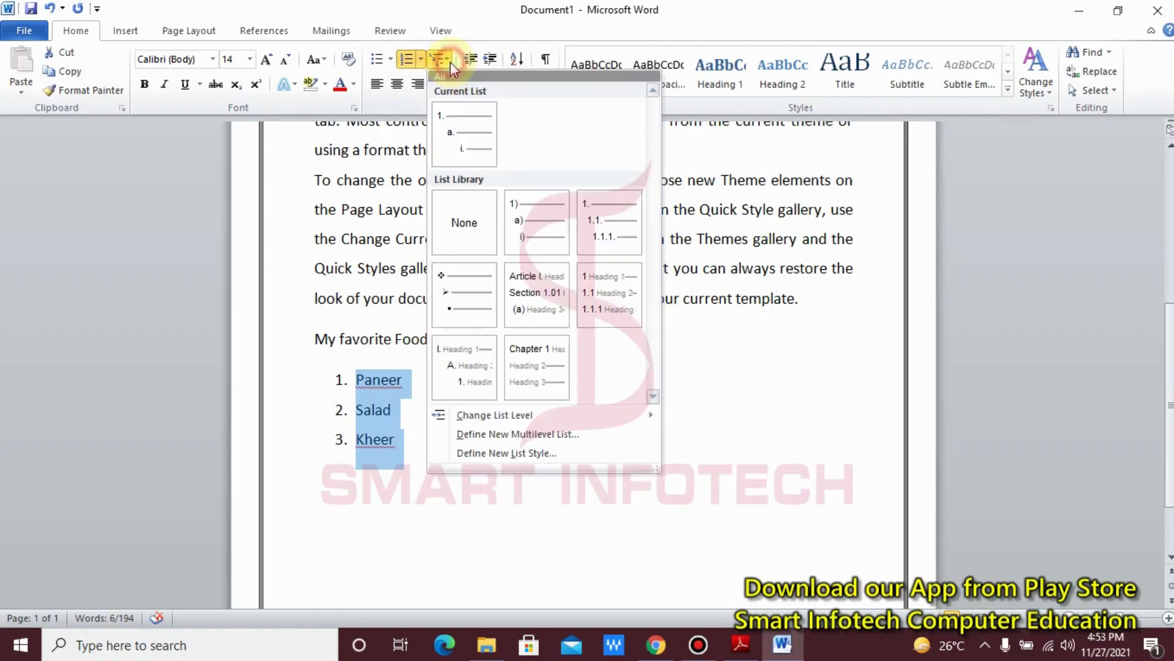
pyautogui.moveTo(468, 290)
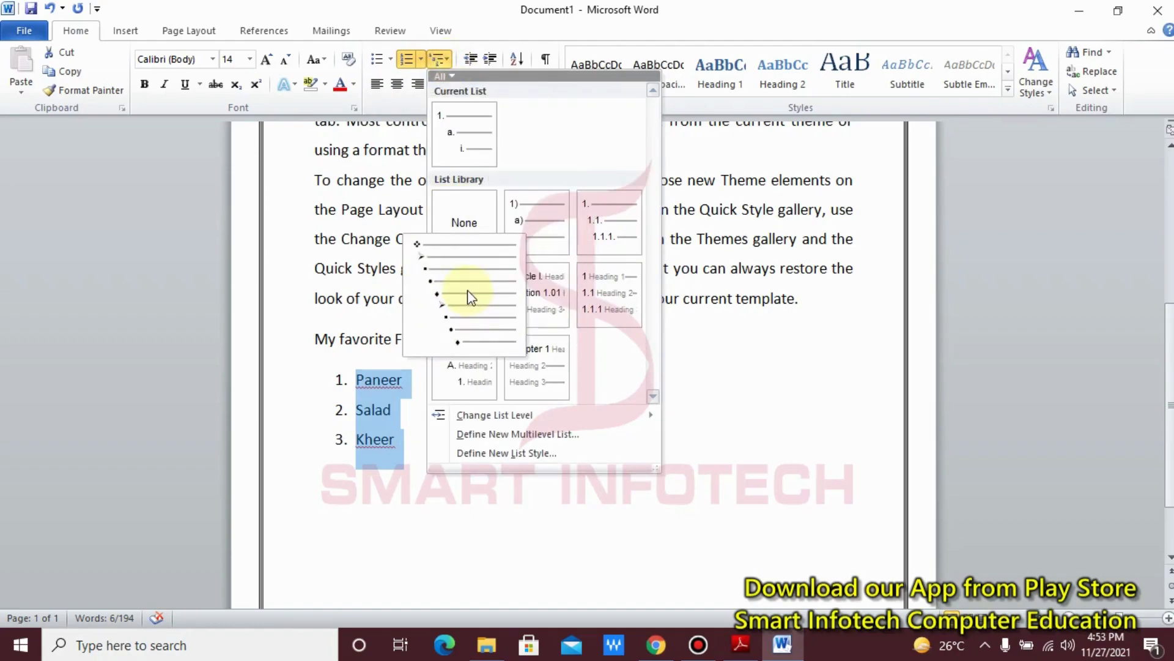
pyautogui.click(531, 228)
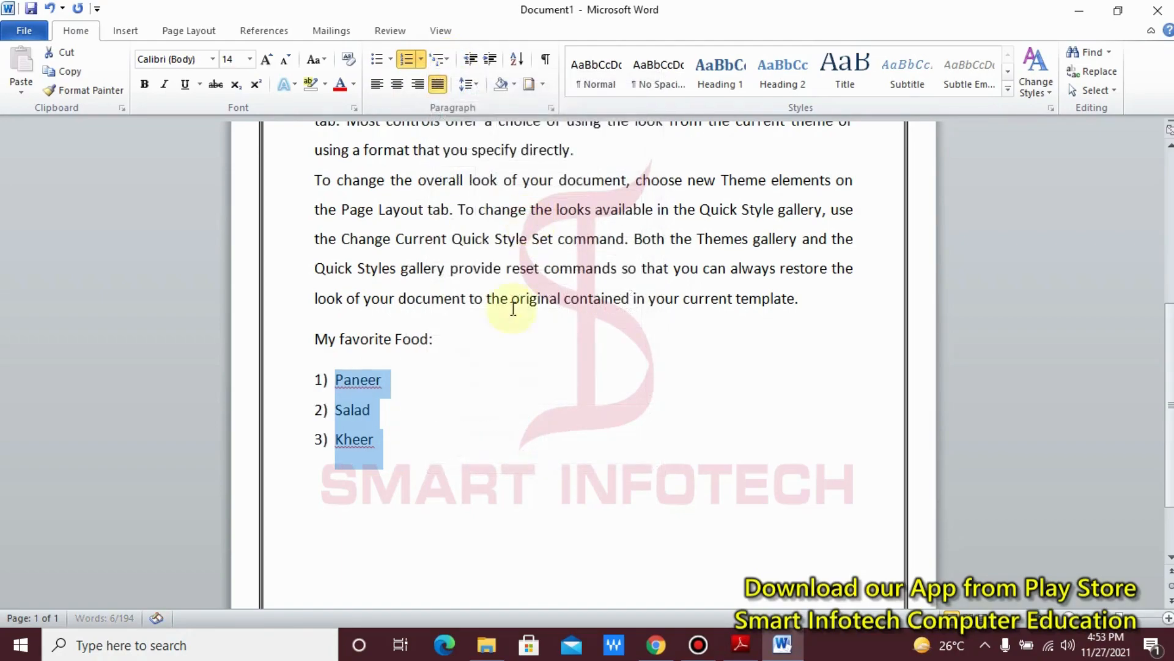
# Step: Demote Salad to the second list level and add a second-level item "Dglgh" below Kheer
pyautogui.click(338, 411)
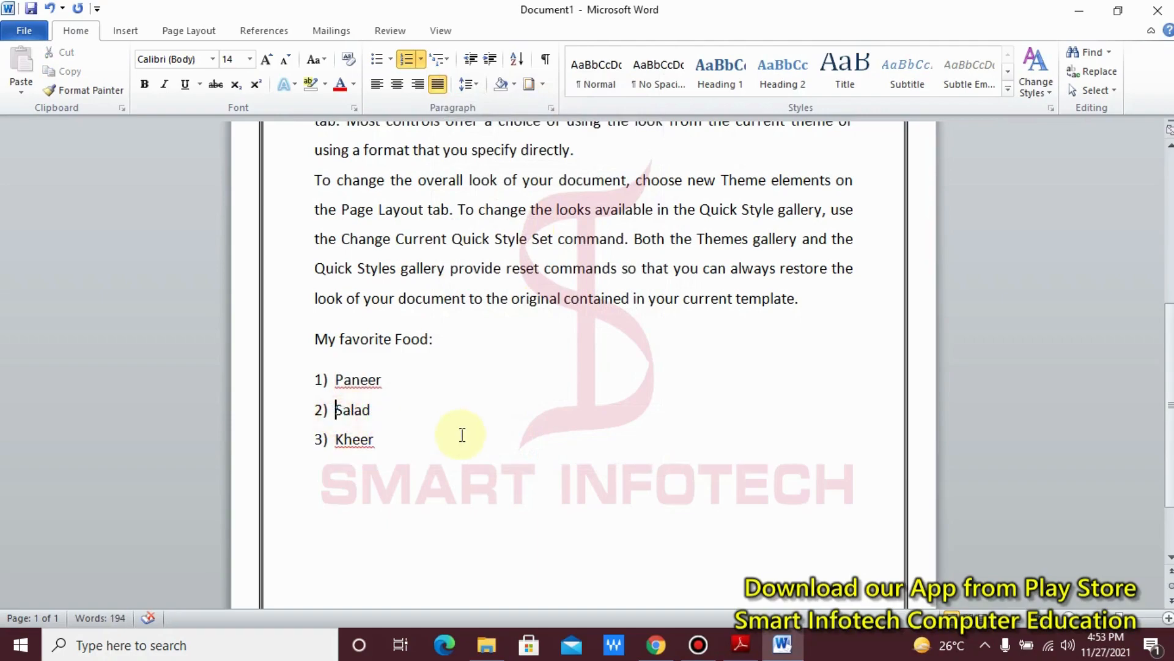
pyautogui.press('Tab')
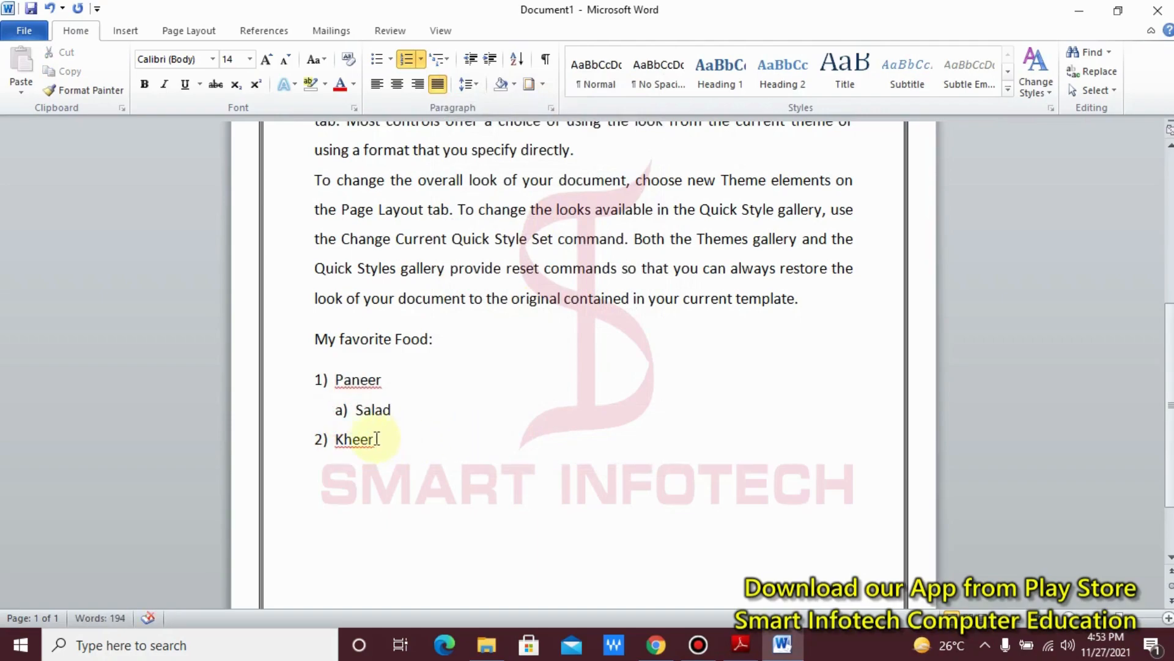
pyautogui.click(383, 439)
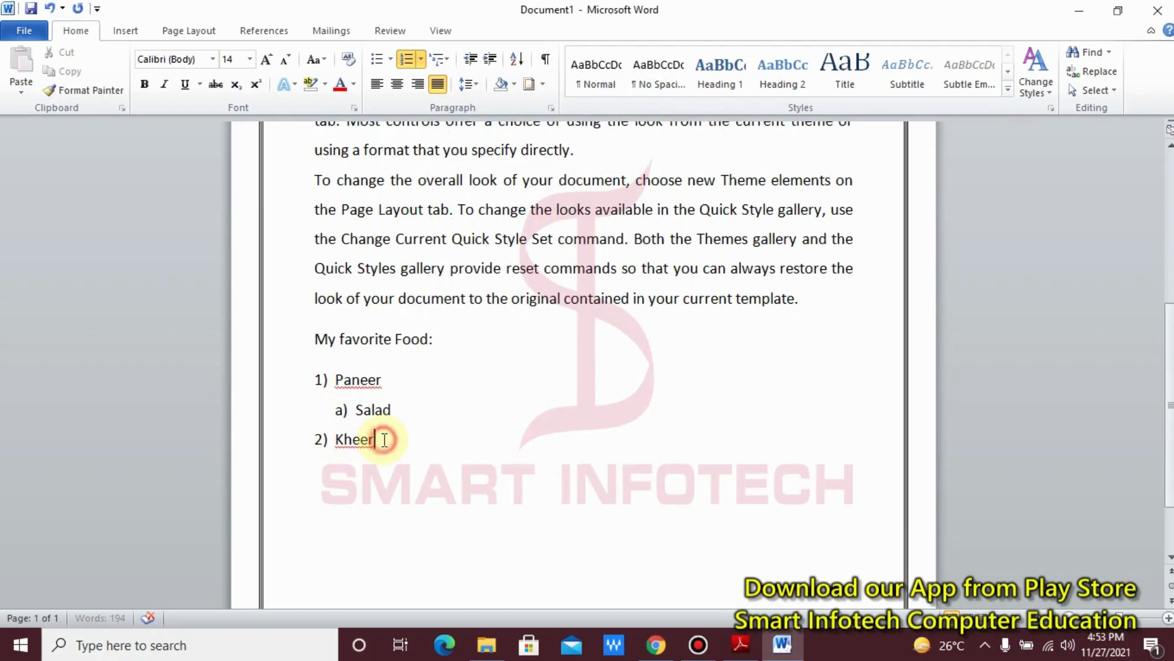
pyautogui.press('Return')
pyautogui.write('dglgh')
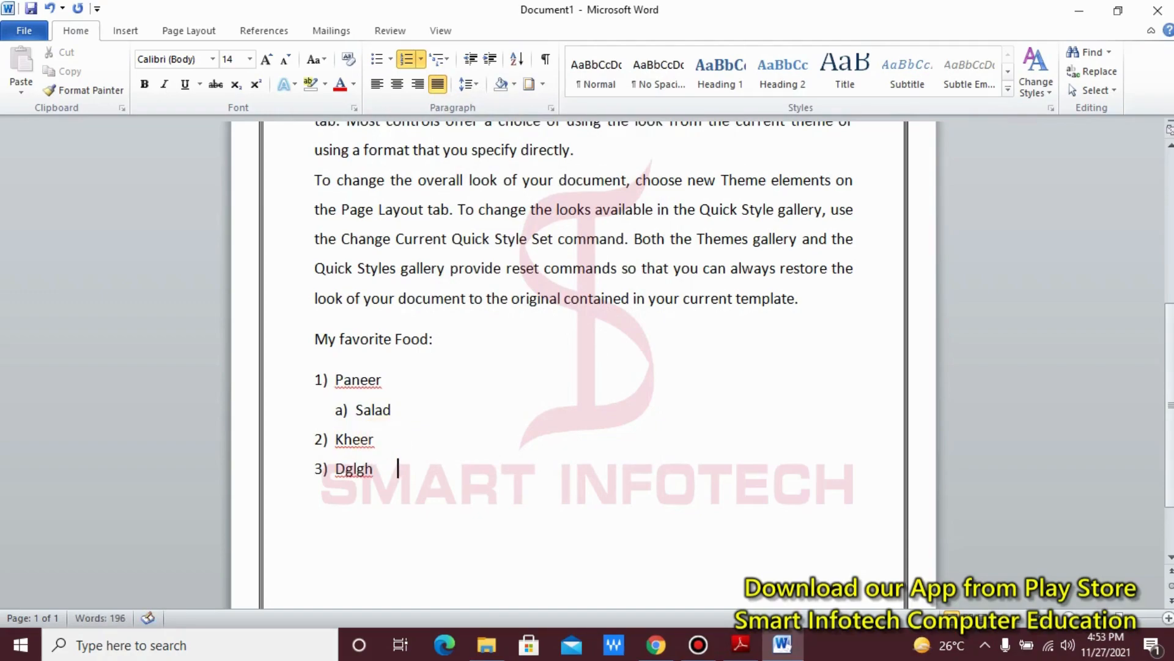
pyautogui.click(335, 476)
pyautogui.press('Tab')
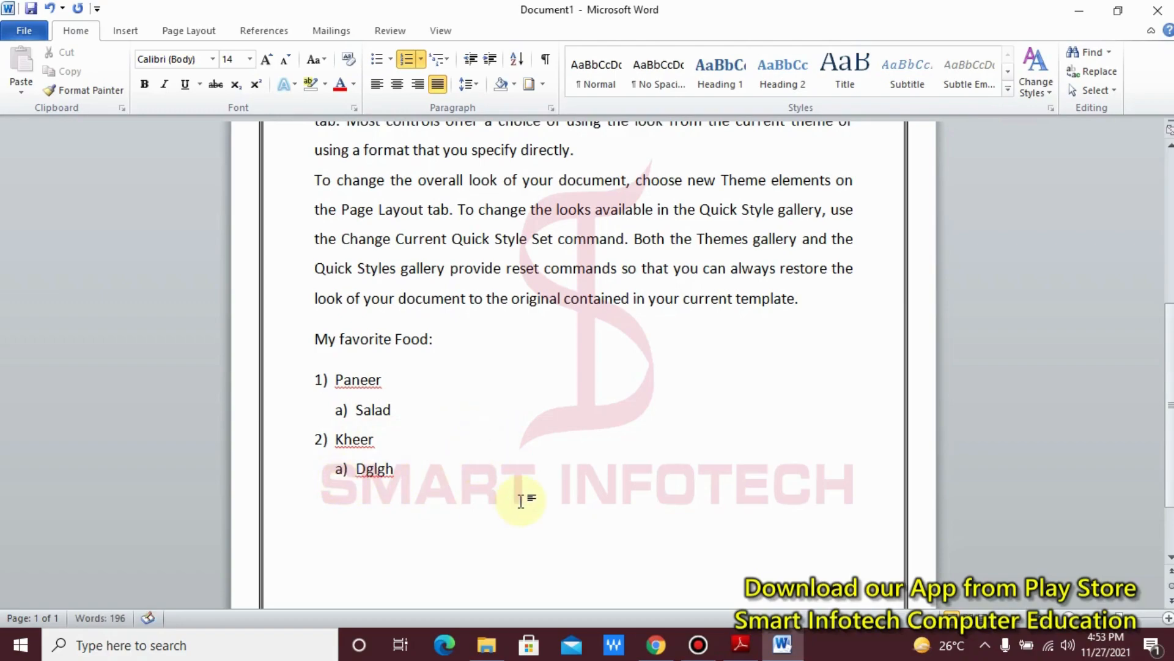
# Step: Demote Kheer to the second list level under Paneer and view the available multilevel list styles
pyautogui.click(520, 500)
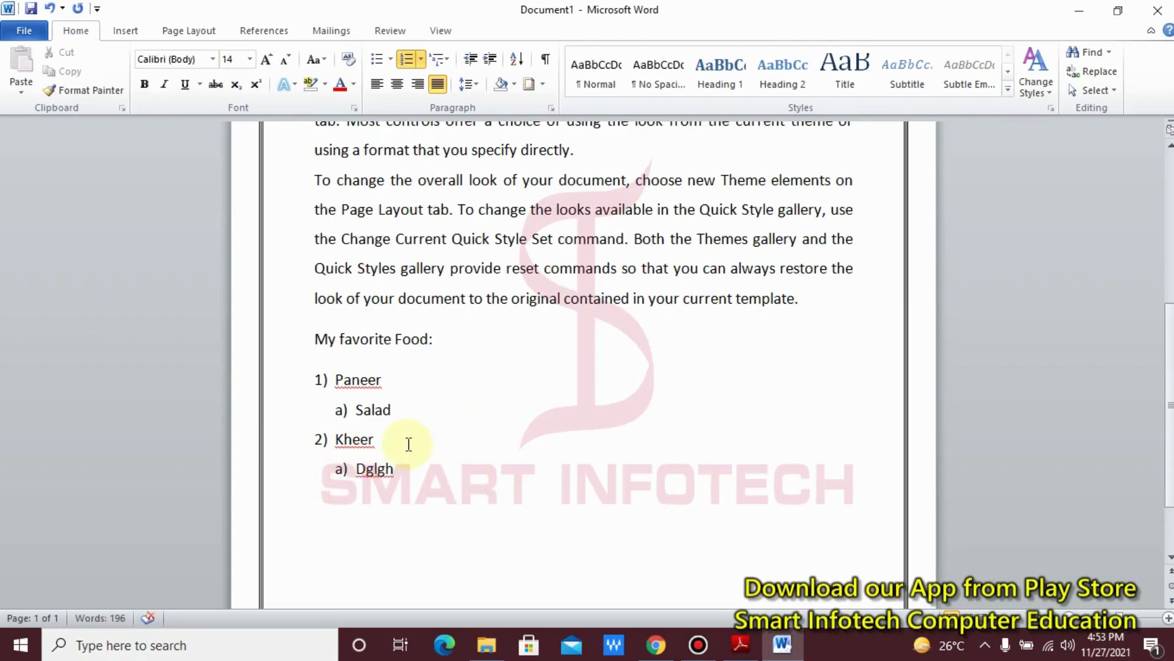
pyautogui.click(335, 441)
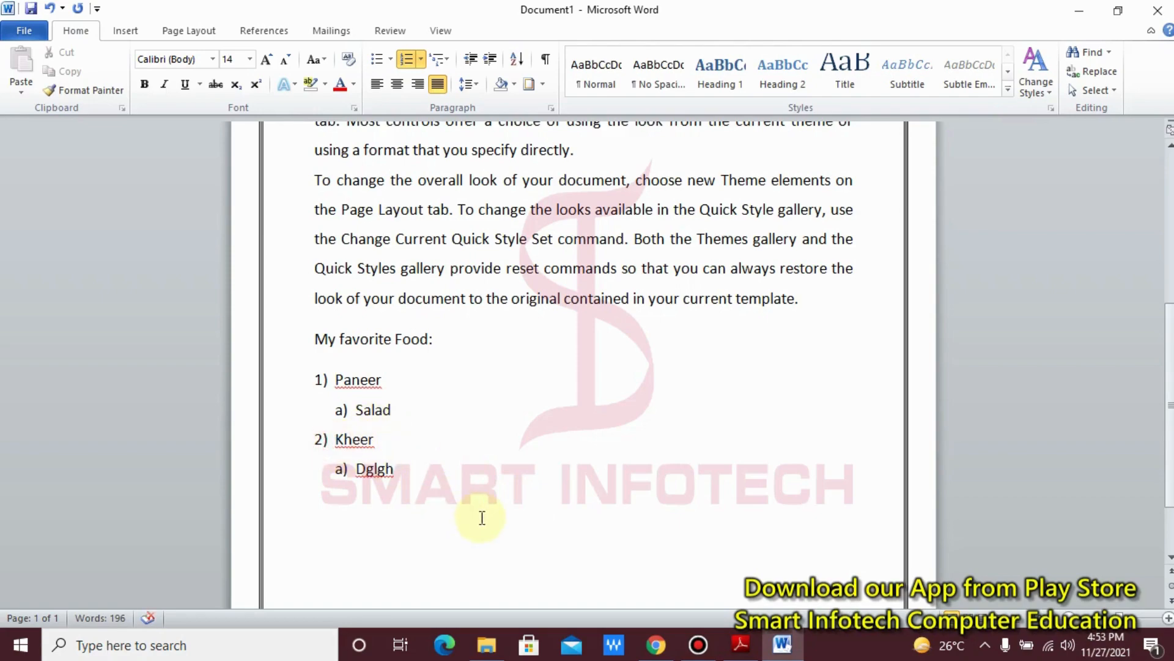
pyautogui.press('Tab')
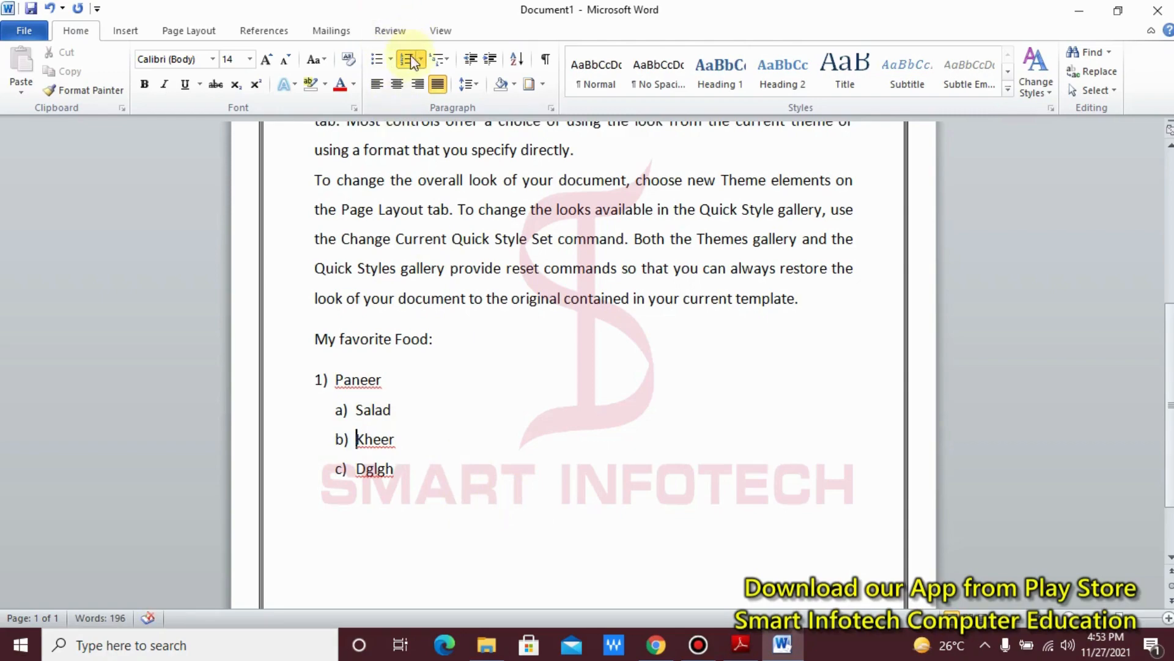
pyautogui.click(452, 61)
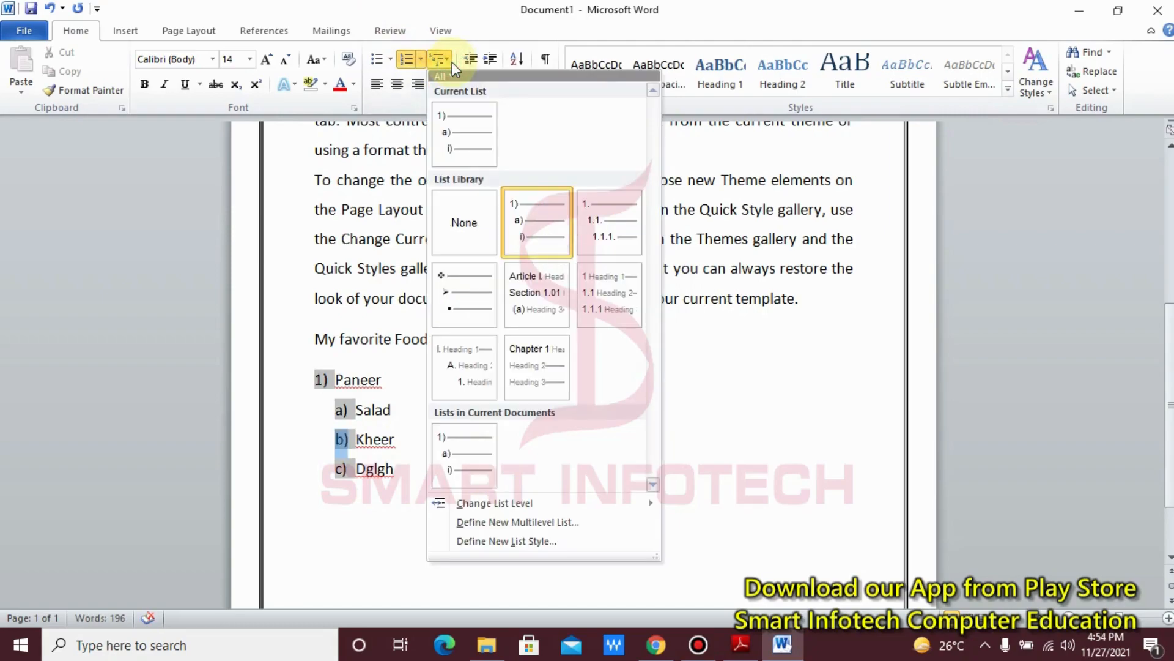
pyautogui.click(755, 298)
# Step: Remove the purple double-line border from the first body paragraph
pyautogui.scroll(4, 508, 293)
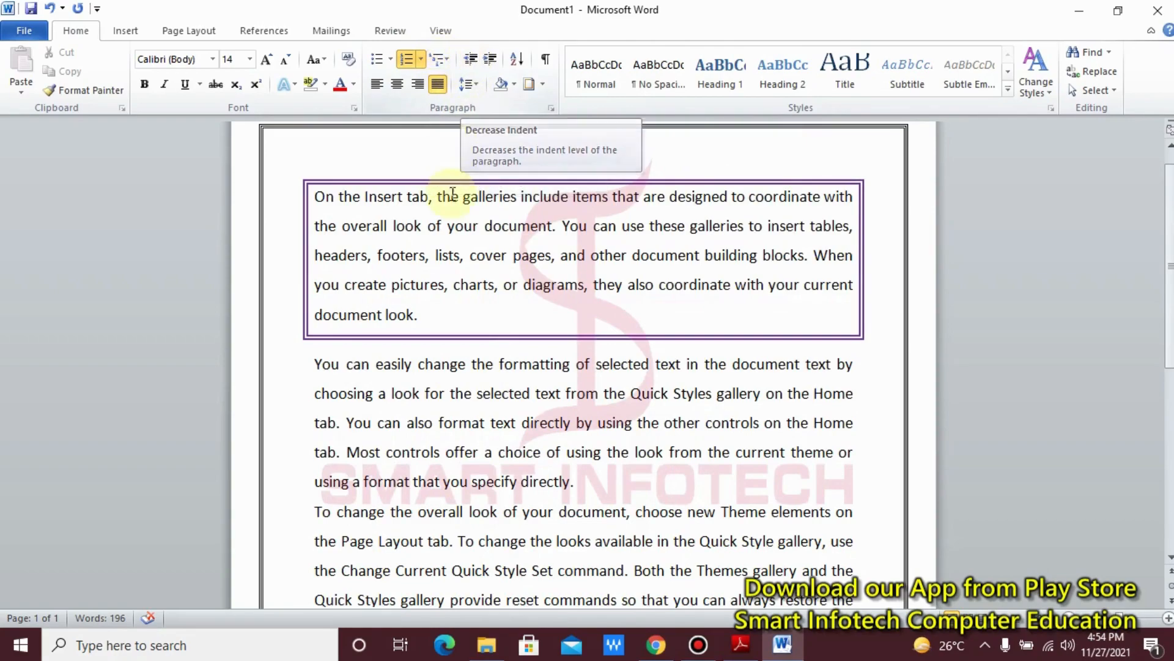
pyautogui.click(544, 85)
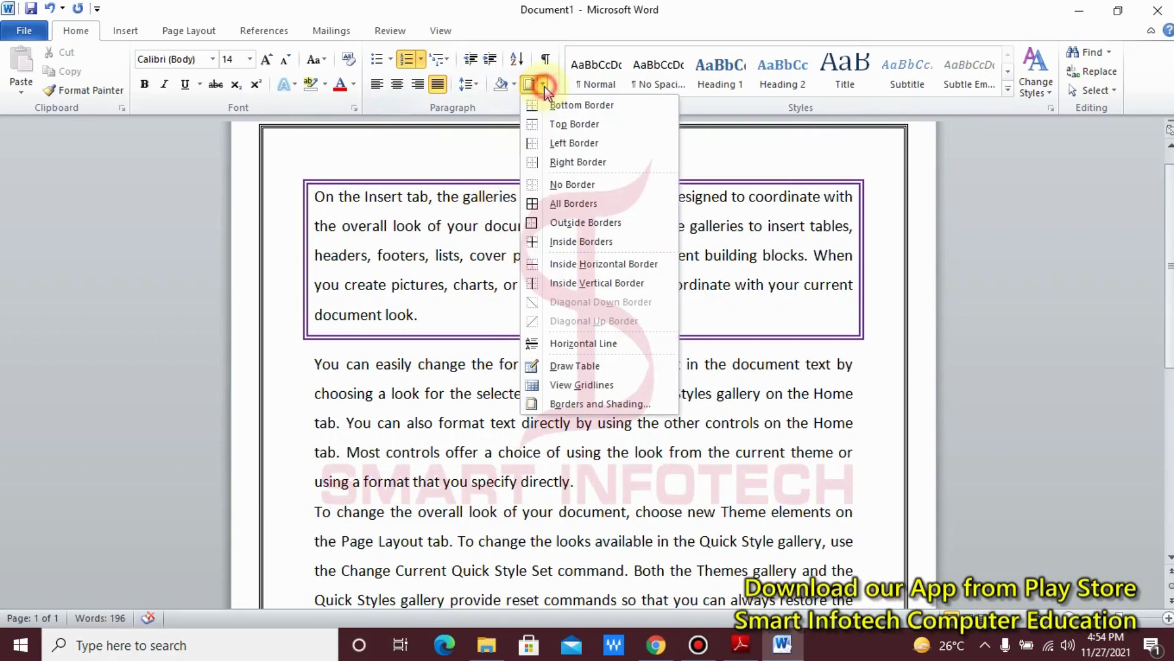
pyautogui.click(357, 231)
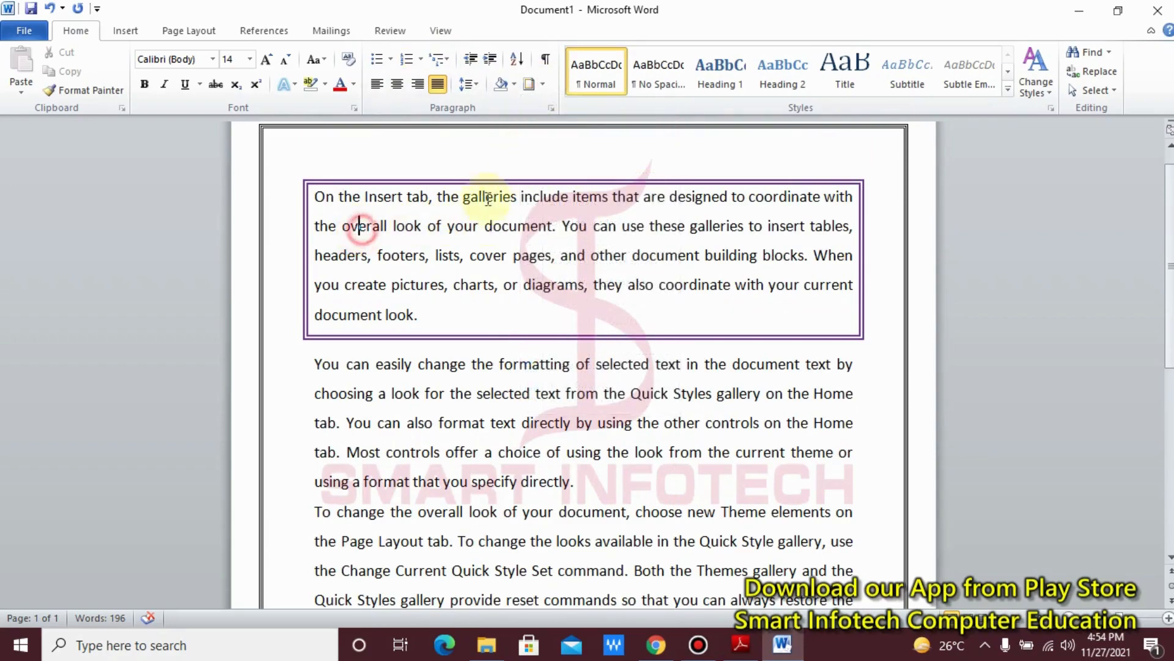
pyautogui.click(543, 84)
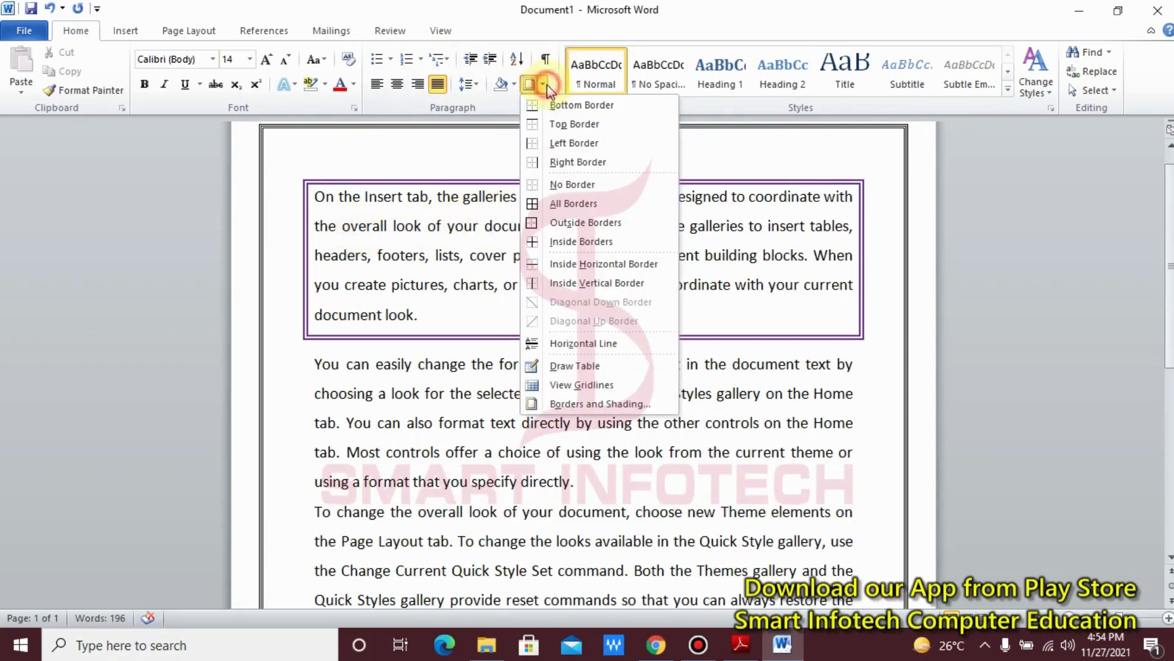
pyautogui.click(565, 184)
# Step: Increase the indent of the first body paragraph by one level and decrease it again
pyautogui.click(443, 202)
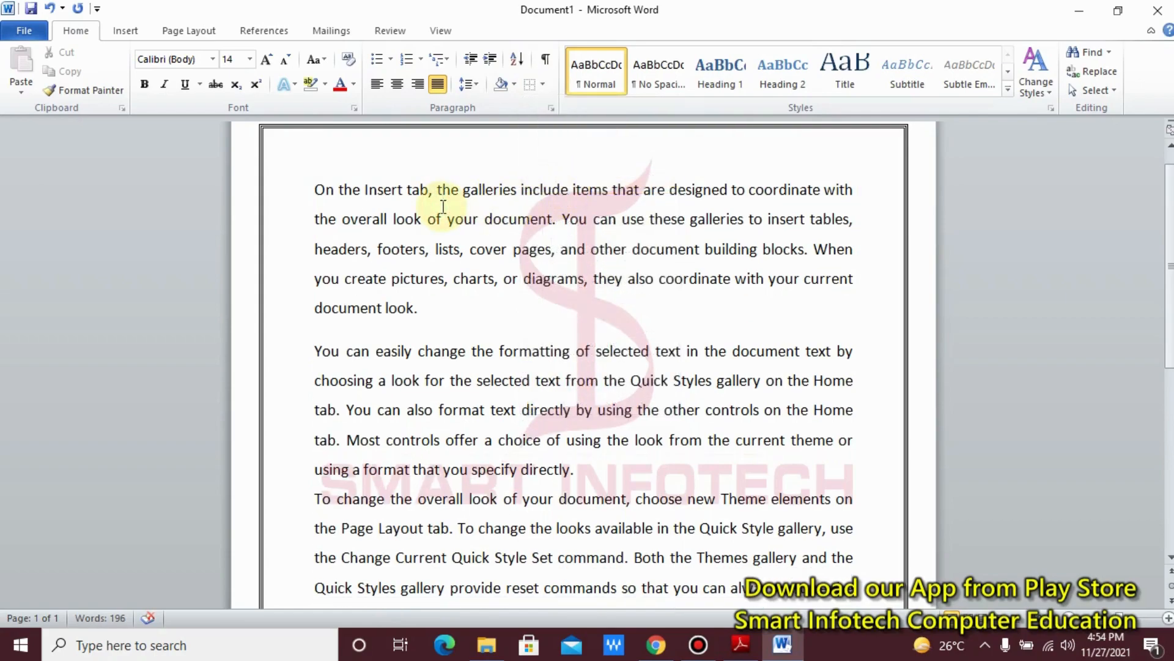
pyautogui.click(473, 67)
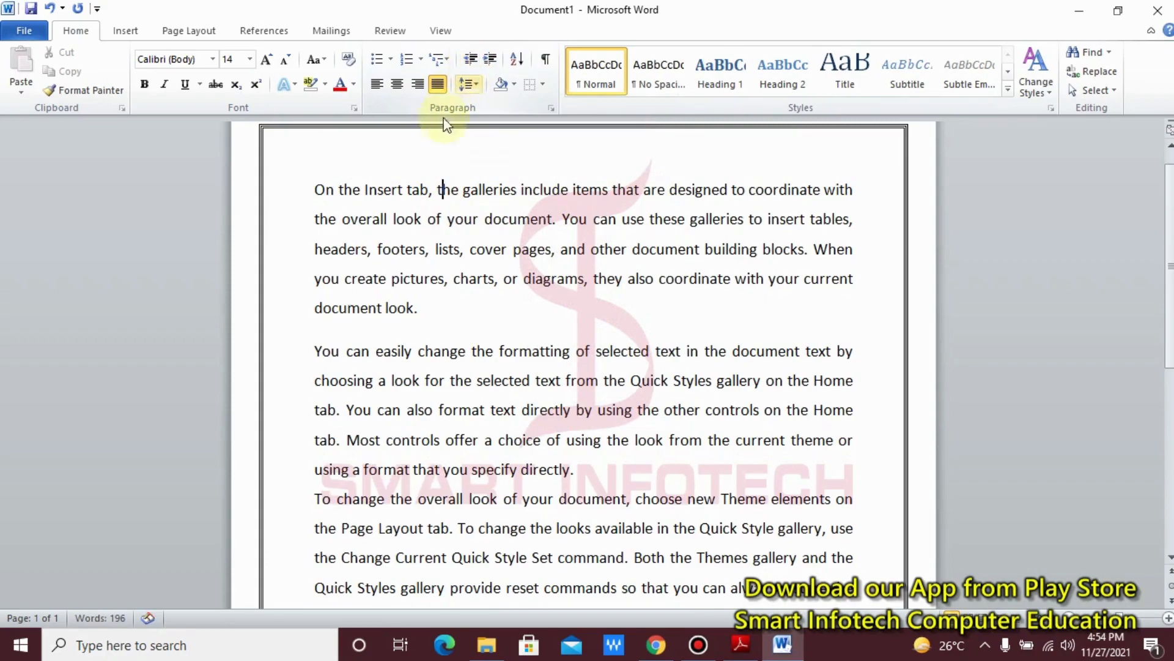
pyautogui.click(311, 191)
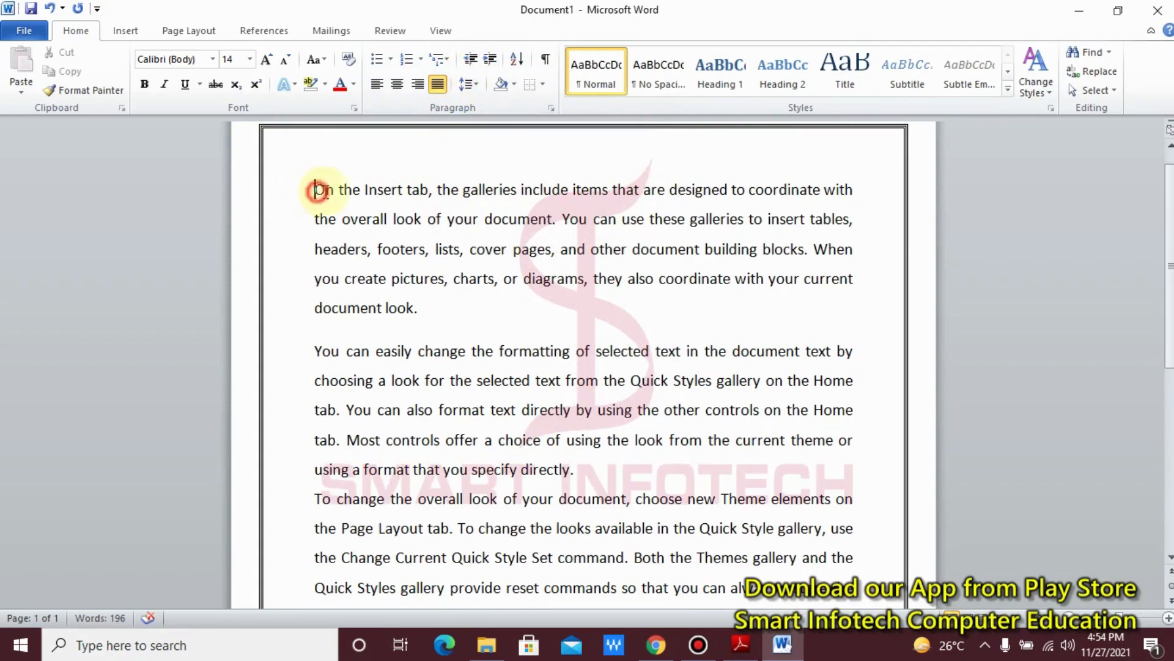
pyautogui.click(492, 60)
pyautogui.click(472, 59)
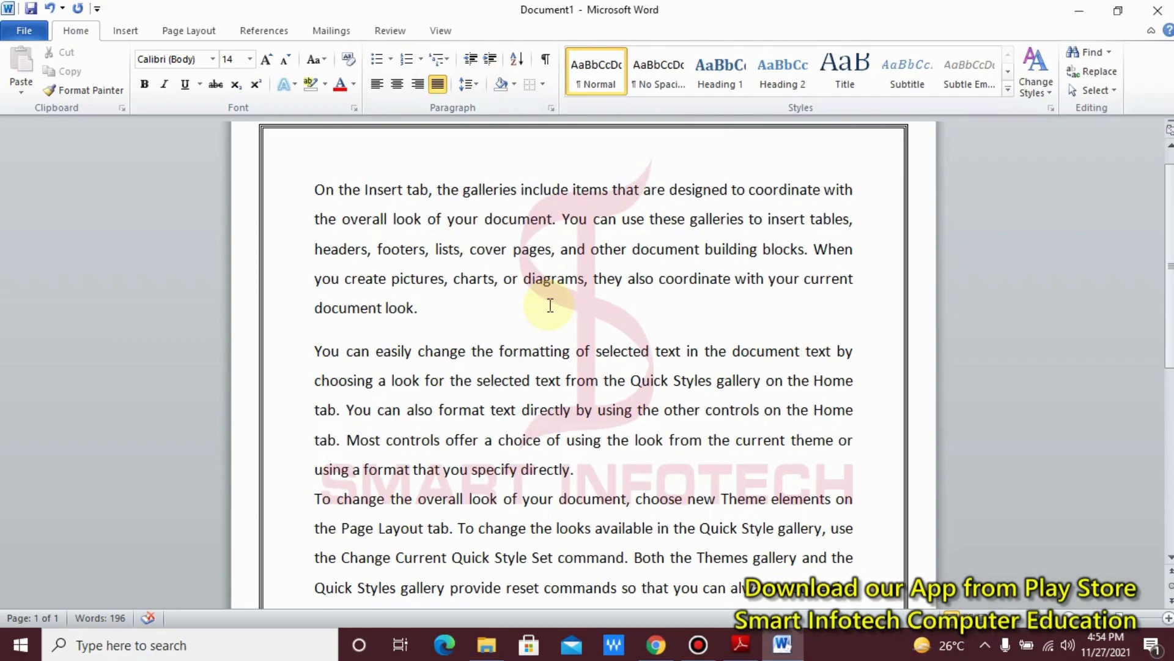
# Step: Show the paragraph marks and other hidden formatting symbols in the document, and hide them again
pyautogui.click(126, 30)
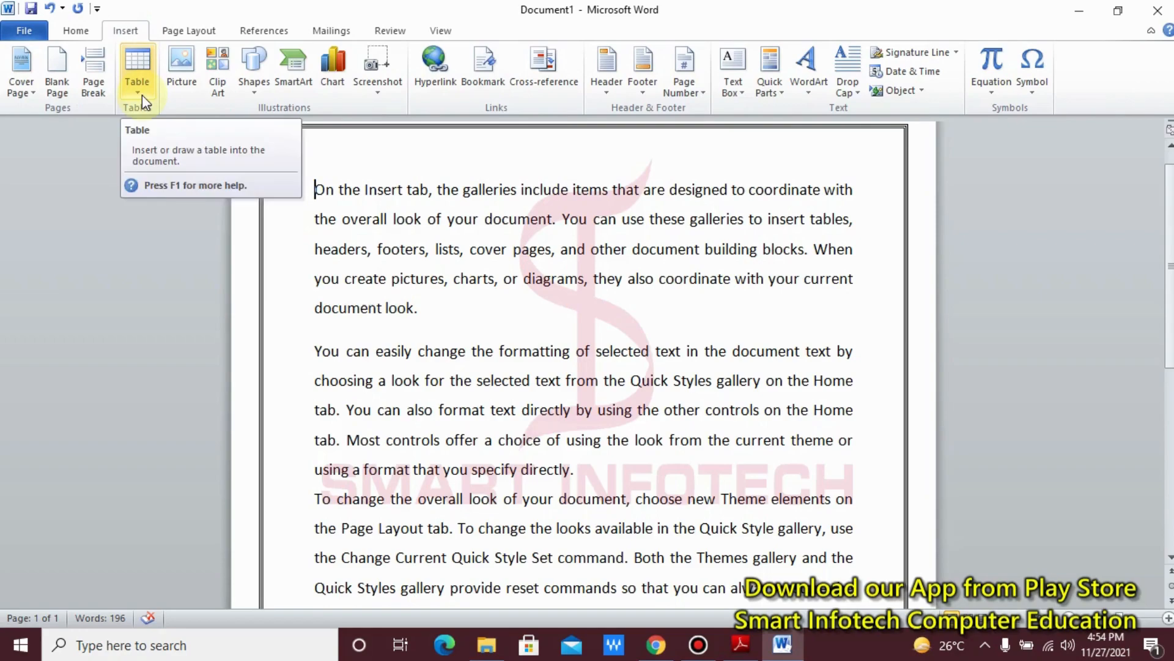
pyautogui.click(75, 30)
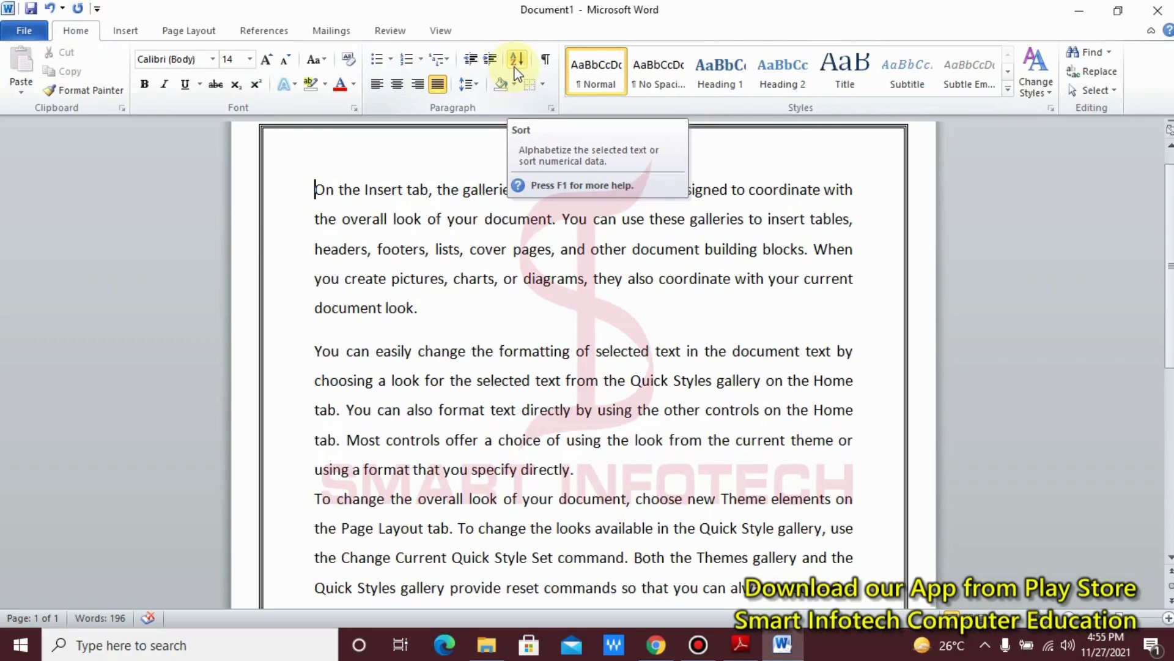
pyautogui.click(547, 66)
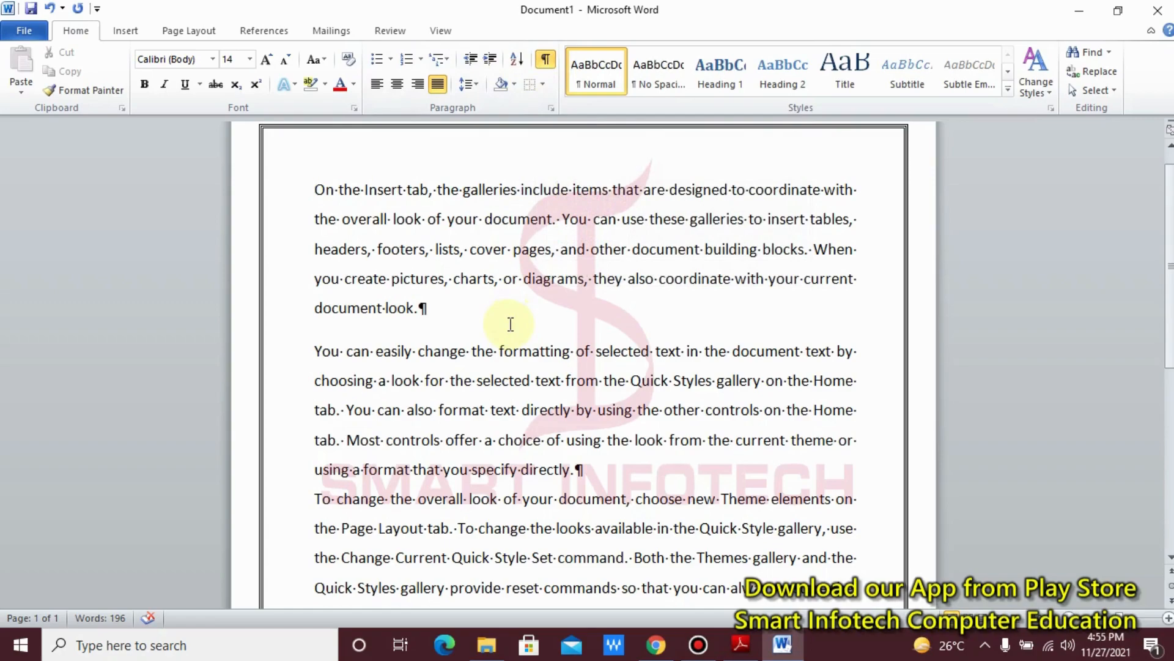
pyautogui.click(545, 62)
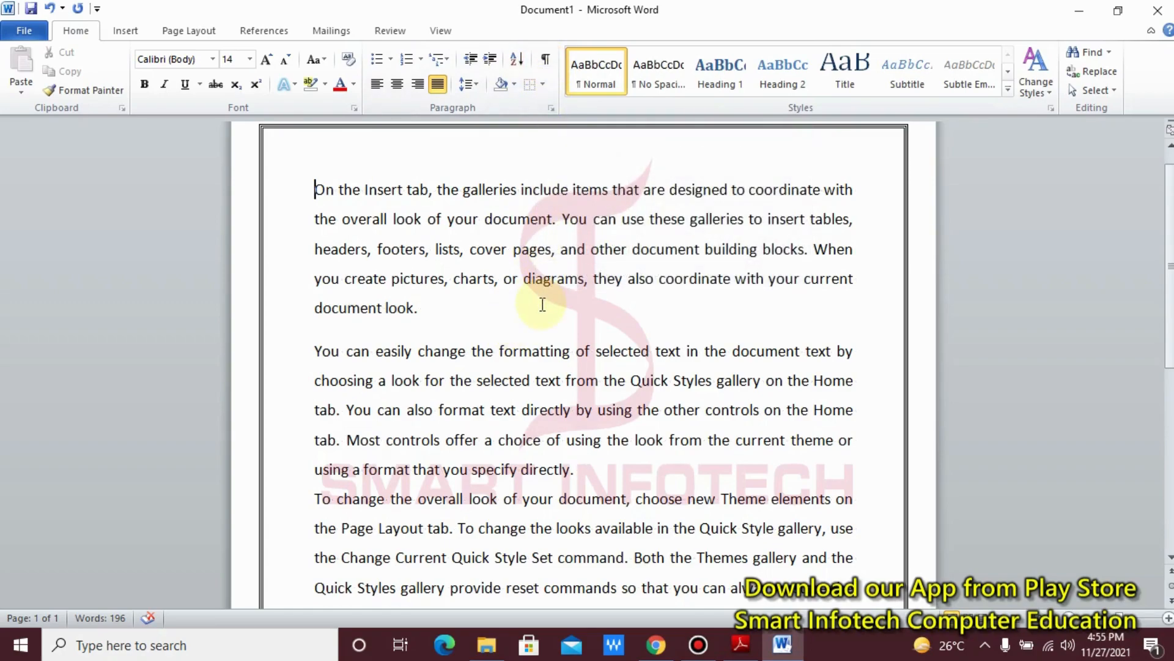